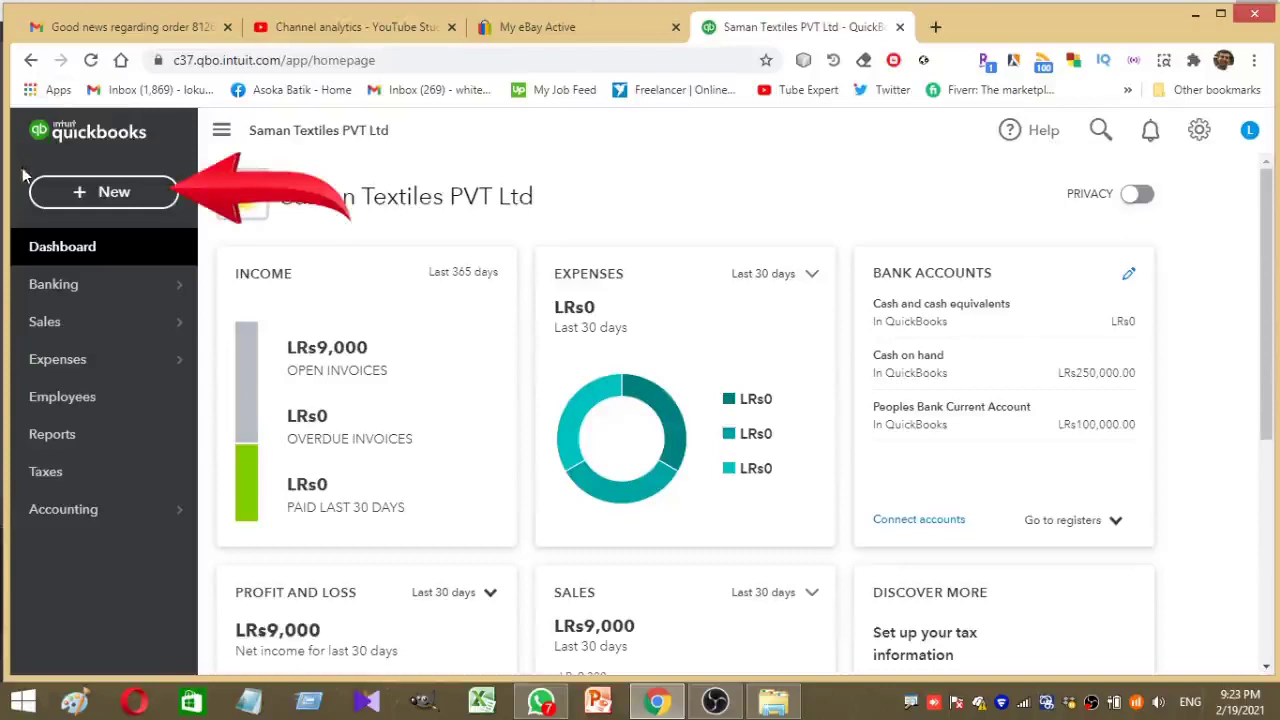
Start a new customer invoice.
{"action": "left_click_drag", "start_coordinate": [22, 157], "coordinate": [210, 228]}
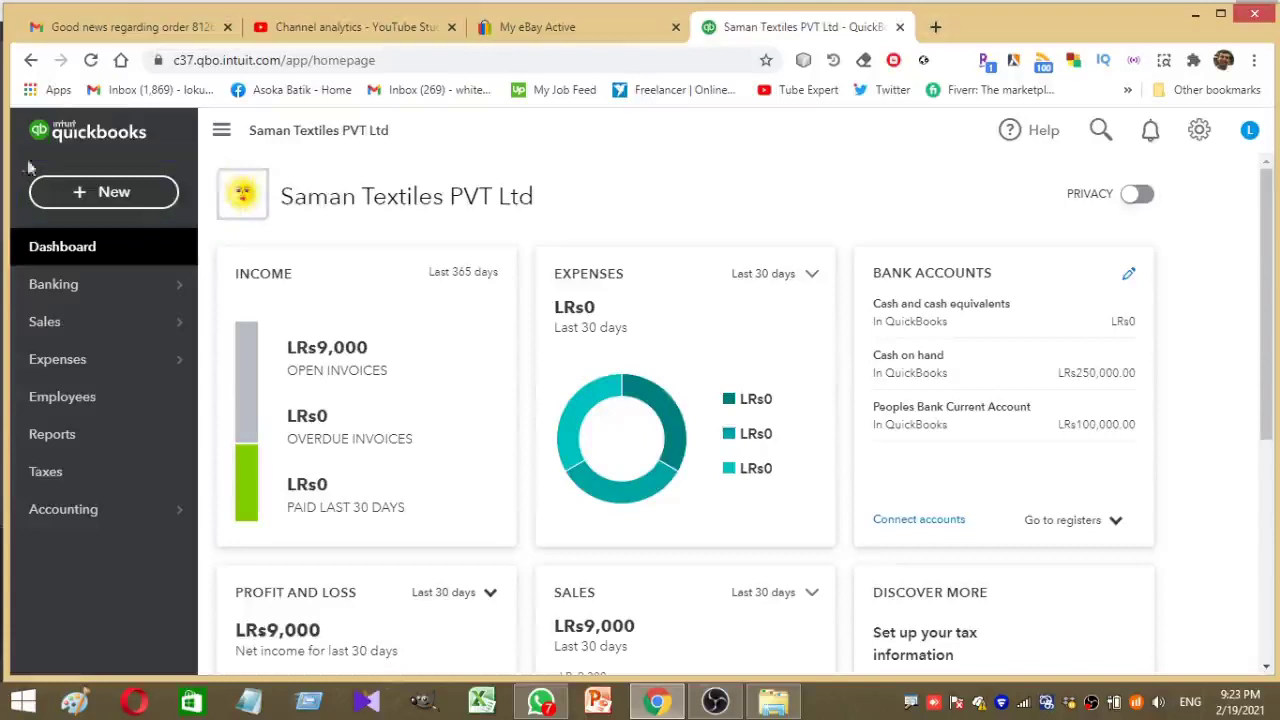
{"action": "left_click", "coordinate": [72, 203]}
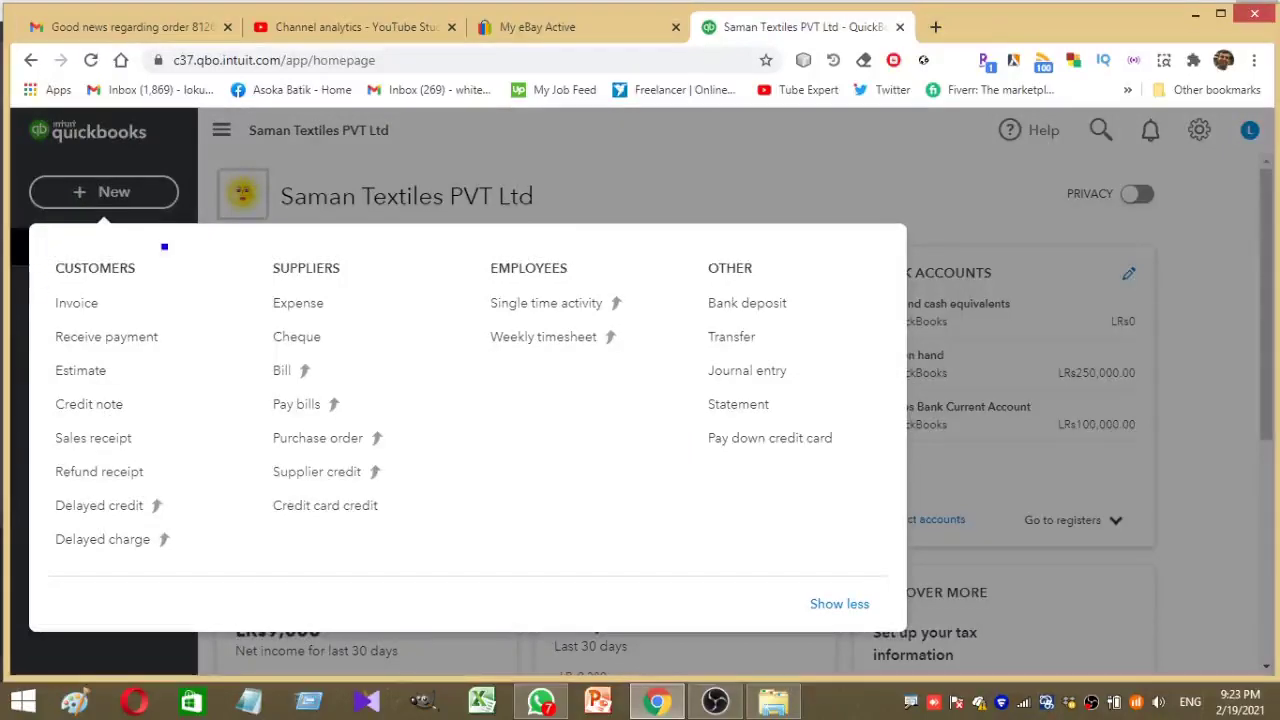
{"action": "mouse_move", "coordinate": [24, 240]}
{"action": "left_mouse_down"}
{"action": "mouse_move", "coordinate": [194, 590]}
{"action": "mouse_move", "coordinate": [230, 596]}
{"action": "left_mouse_up"}
{"action": "left_click_drag", "start_coordinate": [34, 286], "coordinate": [222, 320]}
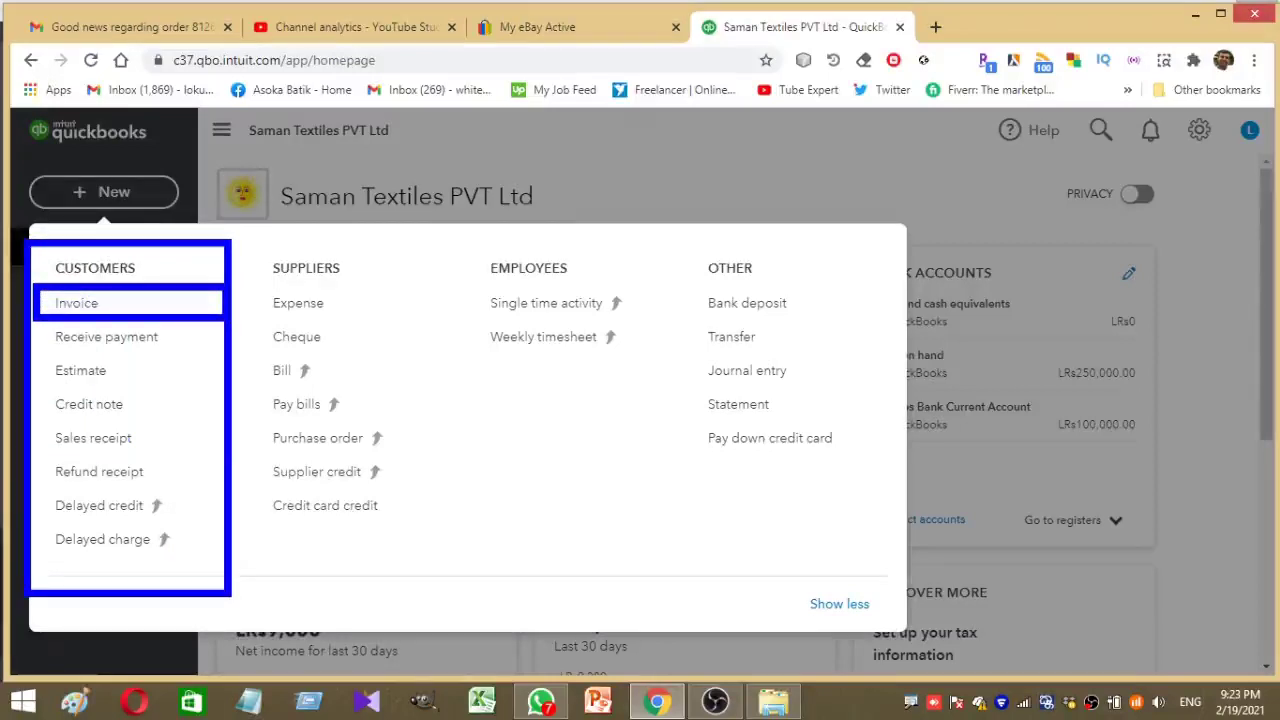
{"action": "key", "text": "Escape"}
{"action": "left_click", "coordinate": [69, 195]}
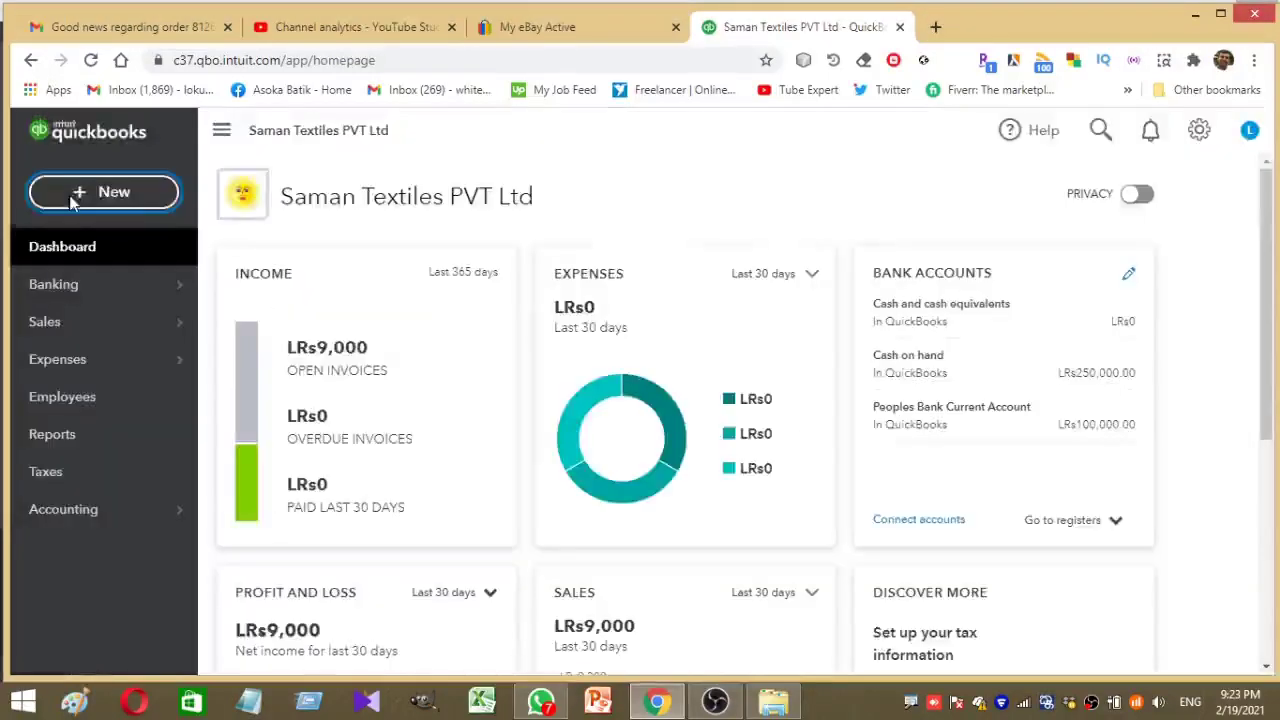
{"action": "left_click", "coordinate": [110, 188]}
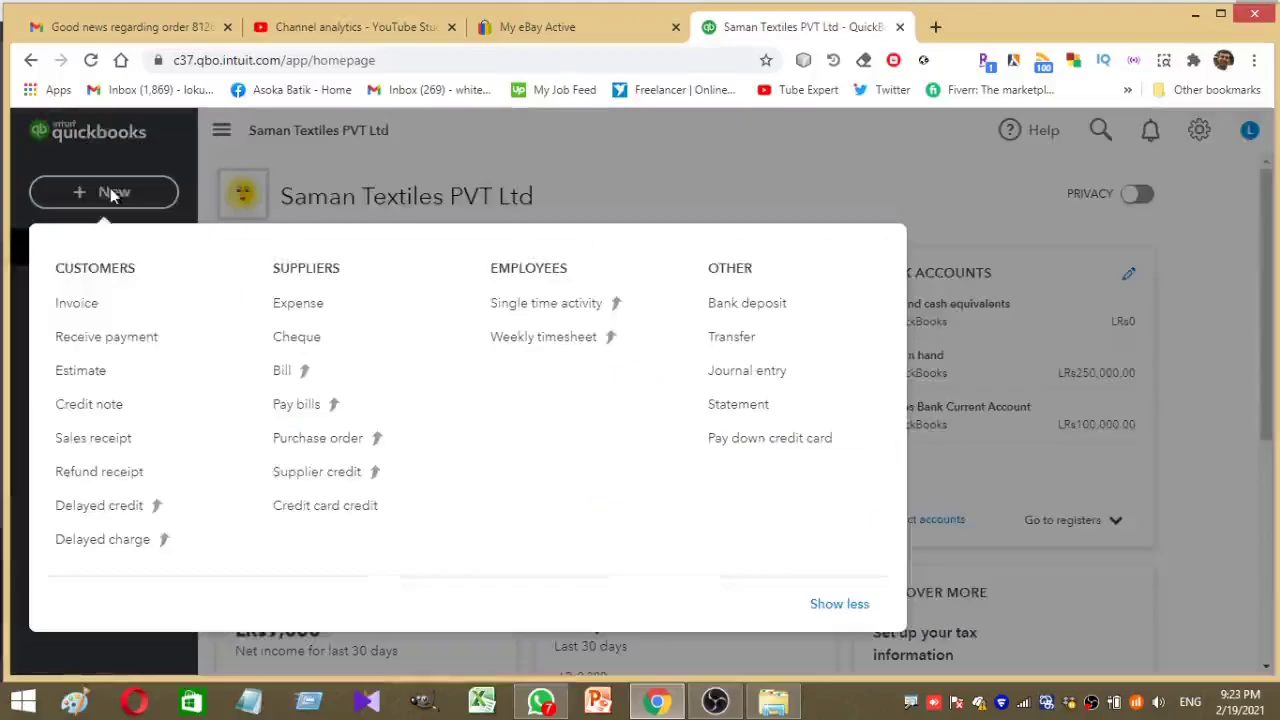
{"action": "left_click", "coordinate": [78, 305]}
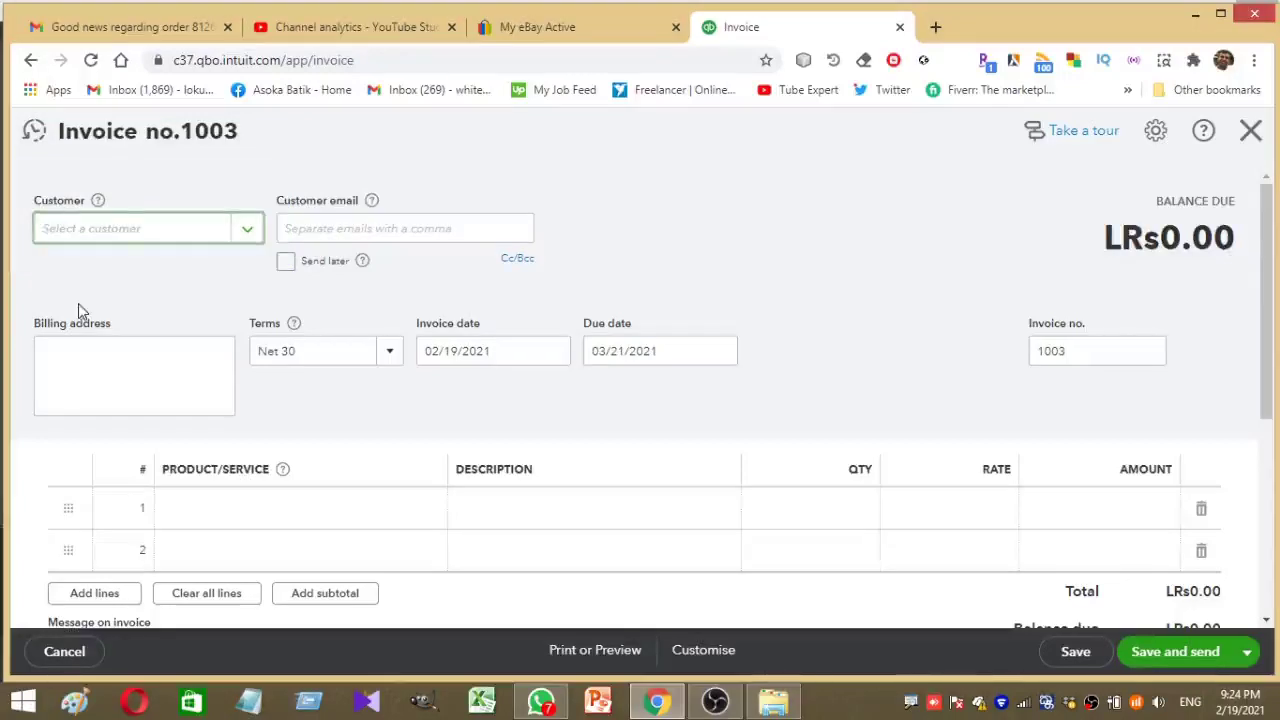
{"action": "left_click", "coordinate": [252, 229]}
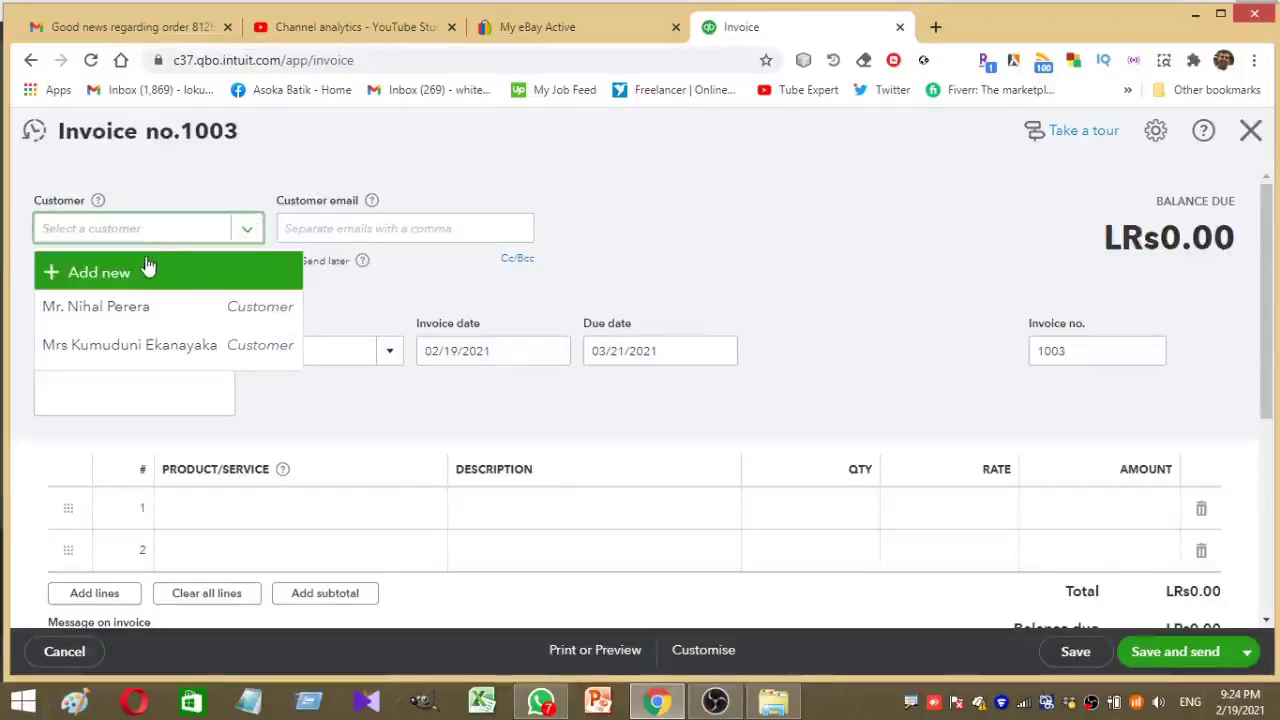
{"action": "key", "text": "Escape"}
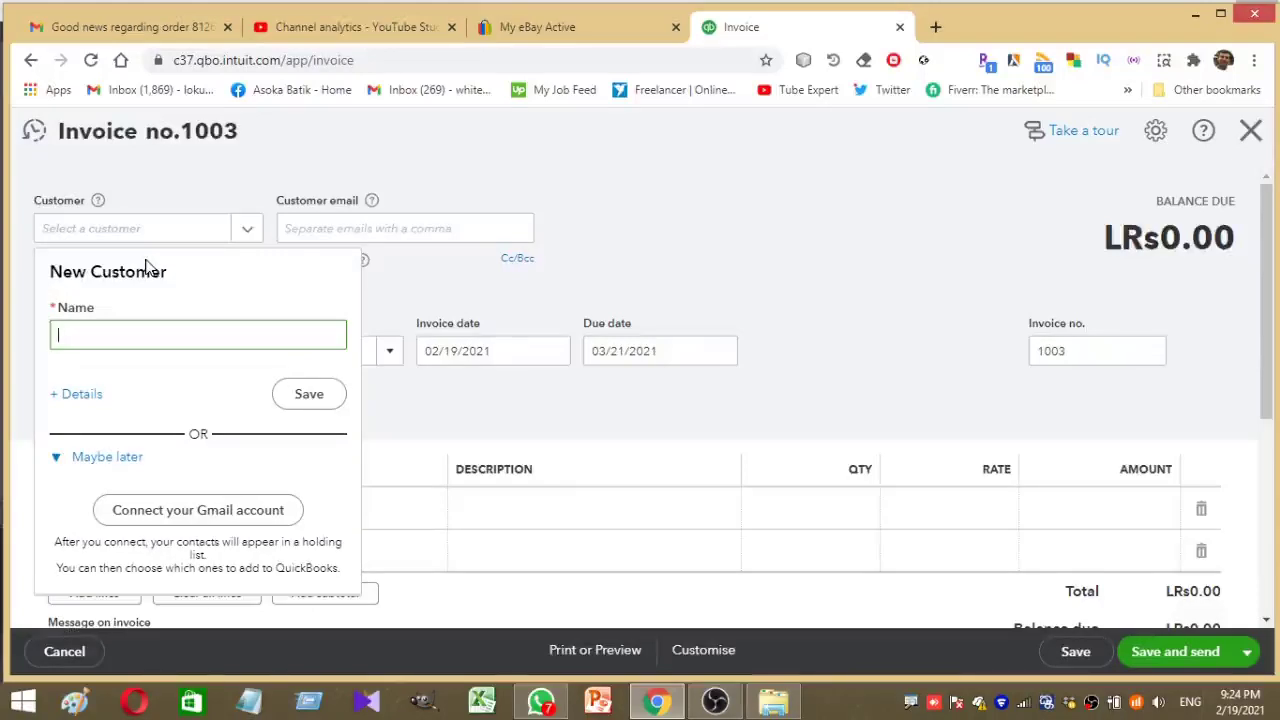
{"action": "left_click", "coordinate": [66, 397]}
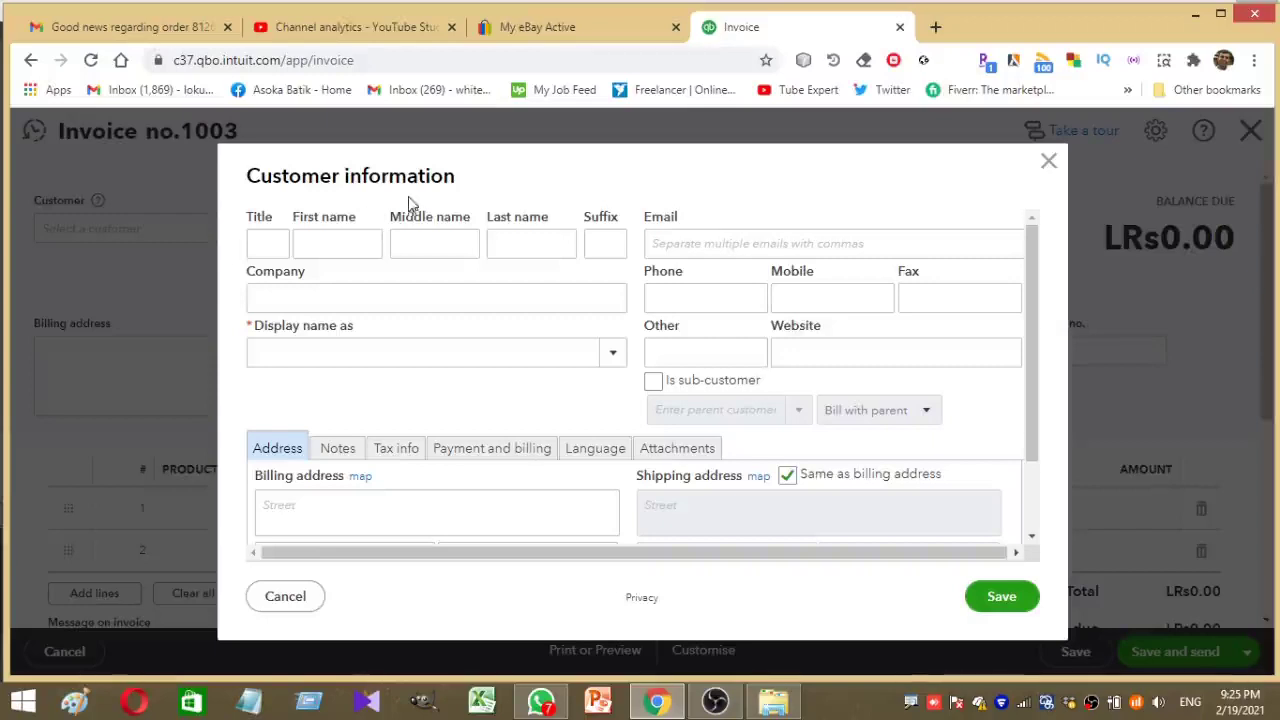
{"action": "left_click", "coordinate": [1047, 166]}
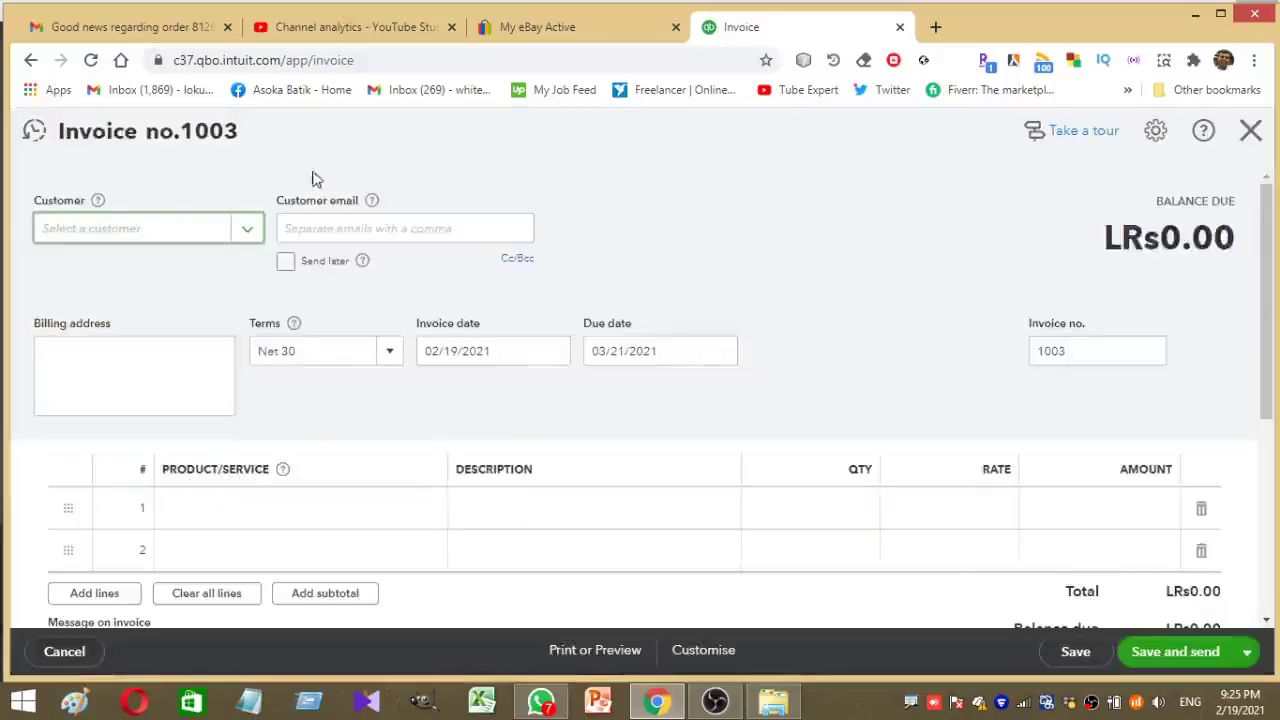
Choose the second existing customer in the customer list for the invoice.
{"action": "left_click", "coordinate": [248, 233]}
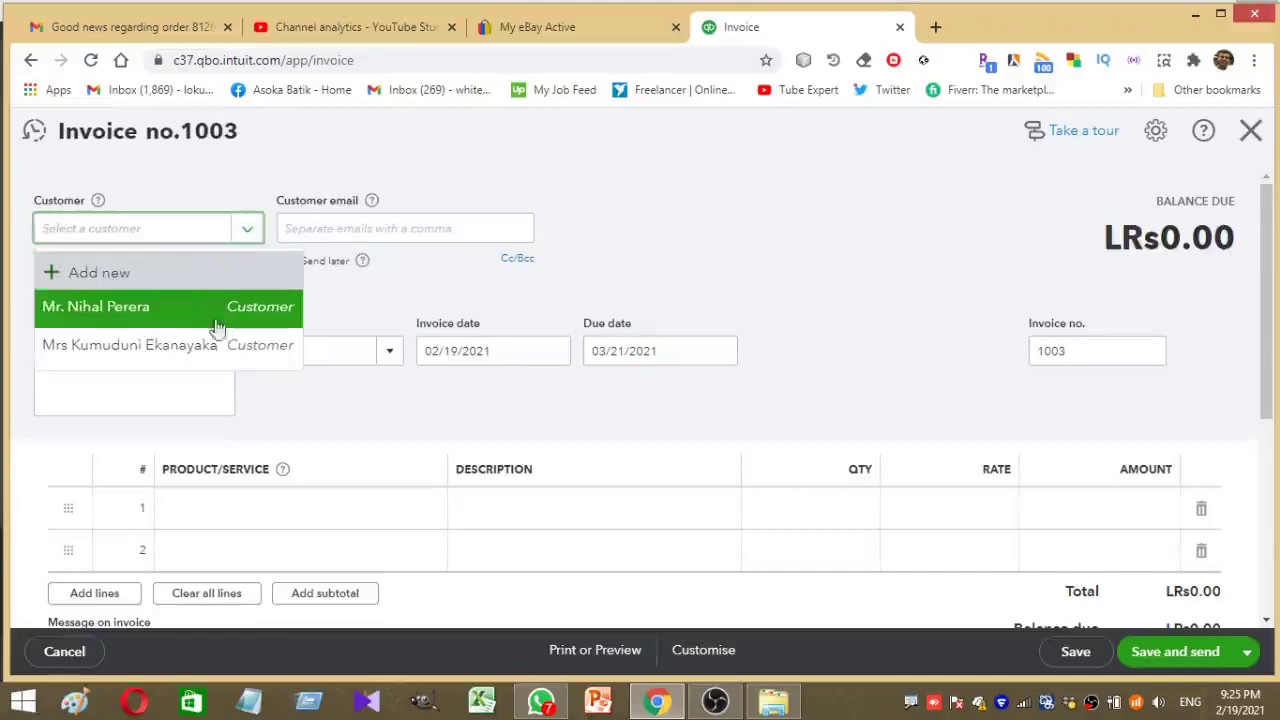
{"action": "mouse_move", "coordinate": [242, 352]}
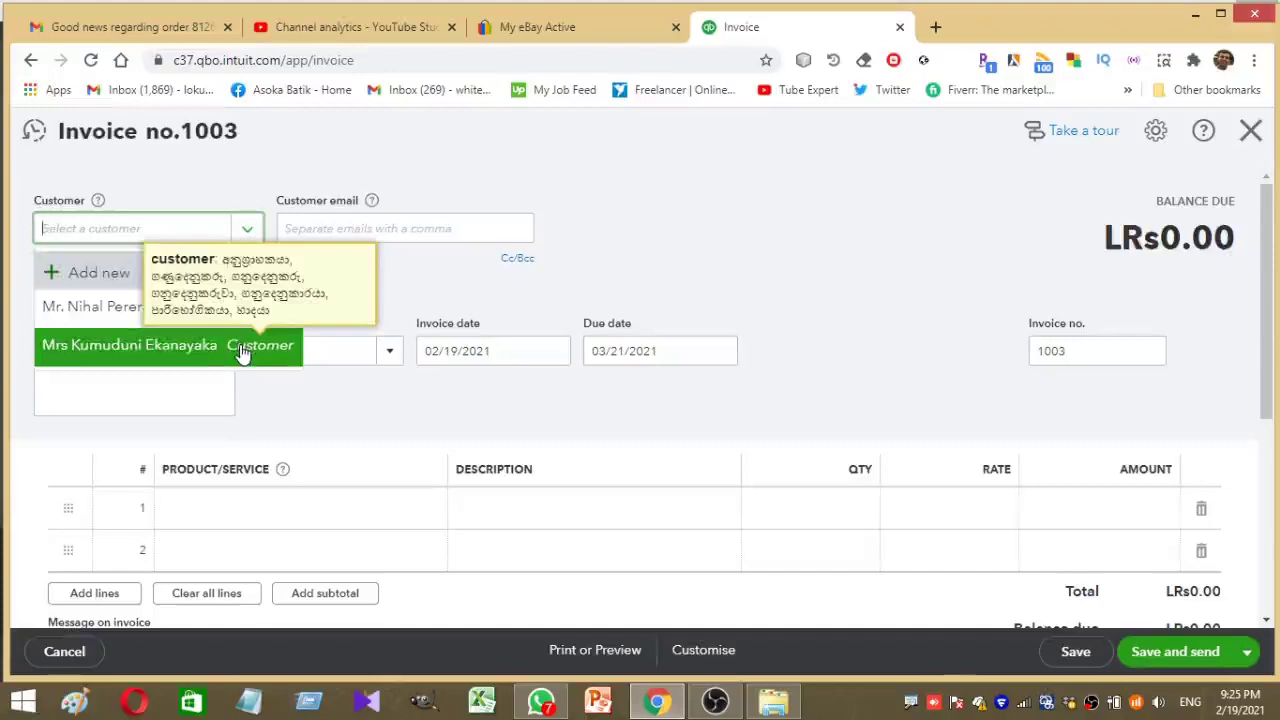
{"action": "left_click", "coordinate": [242, 352]}
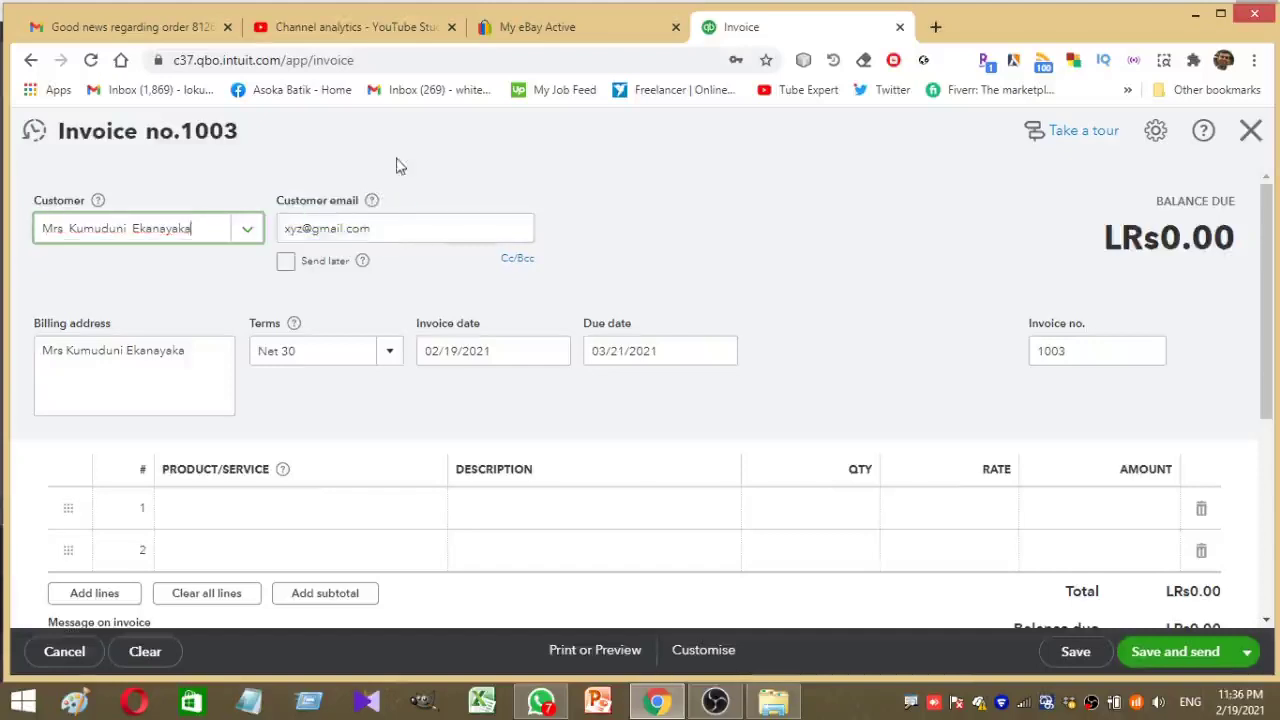
Add the customer's city and district number after the name in the billing address.
{"action": "triple_click", "coordinate": [188, 355]}
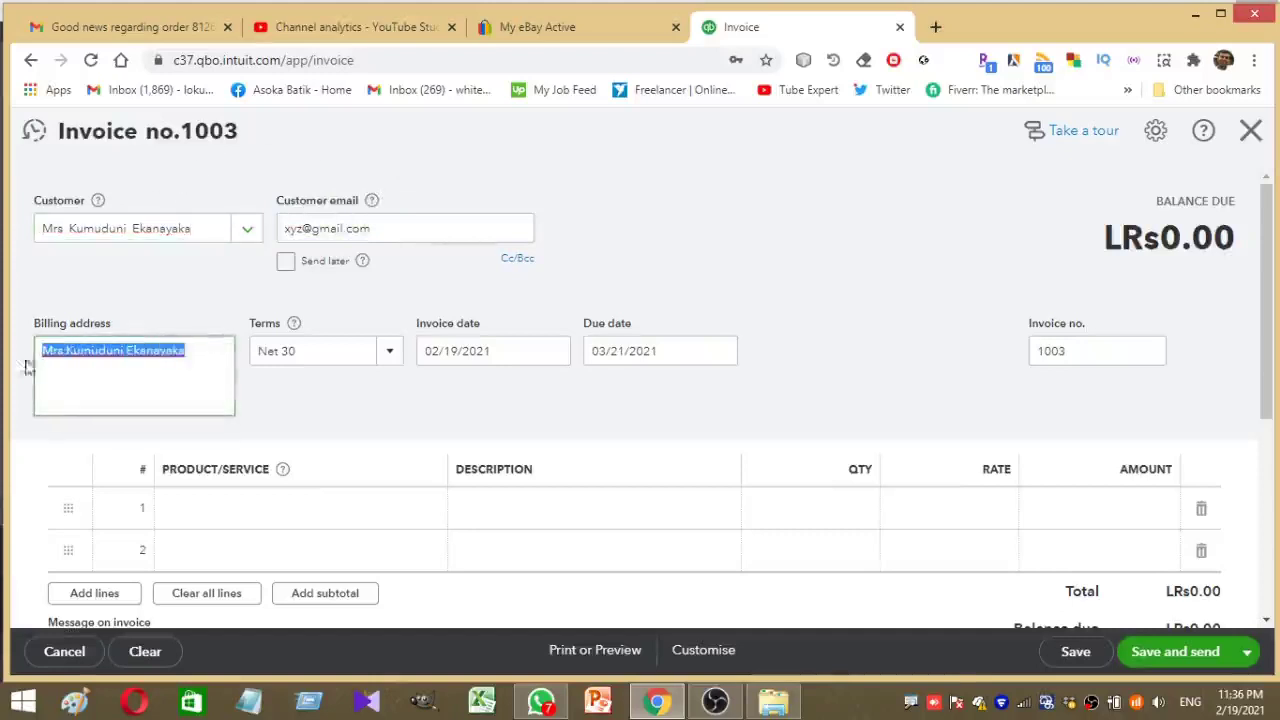
{"action": "left_click", "coordinate": [200, 362]}
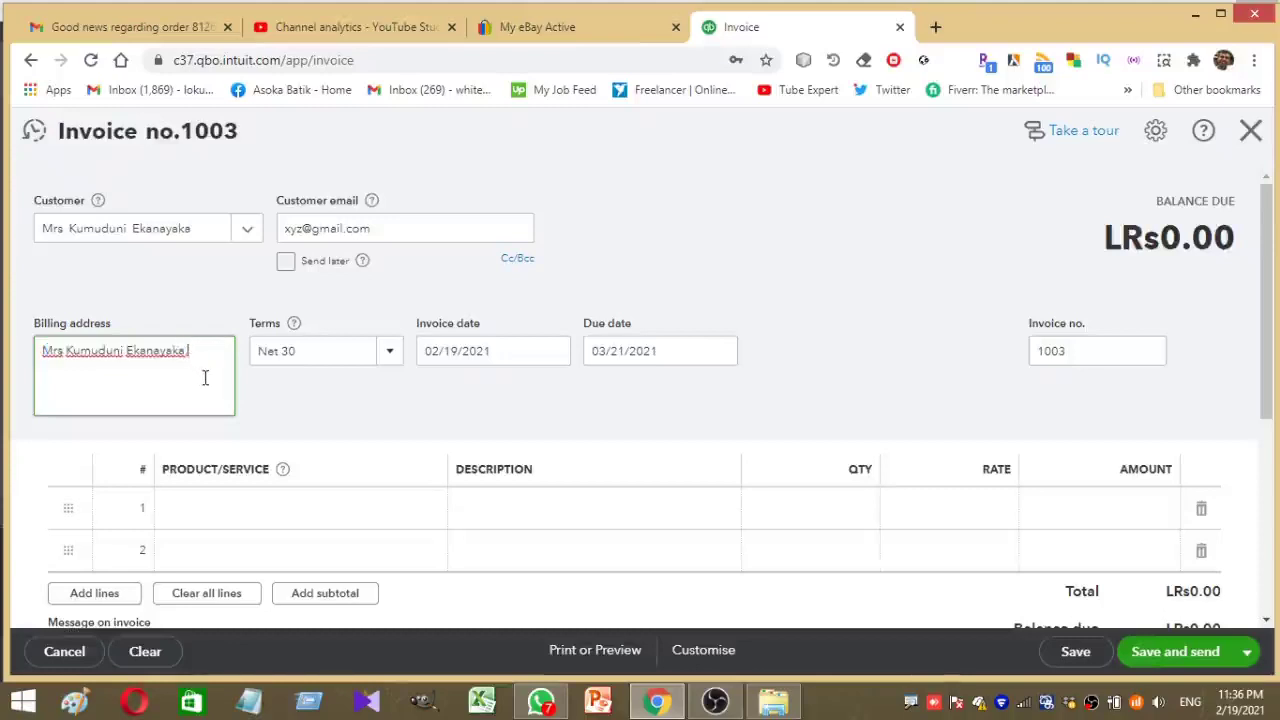
{"action": "type", "text": "Ekanayaka,Colom"}
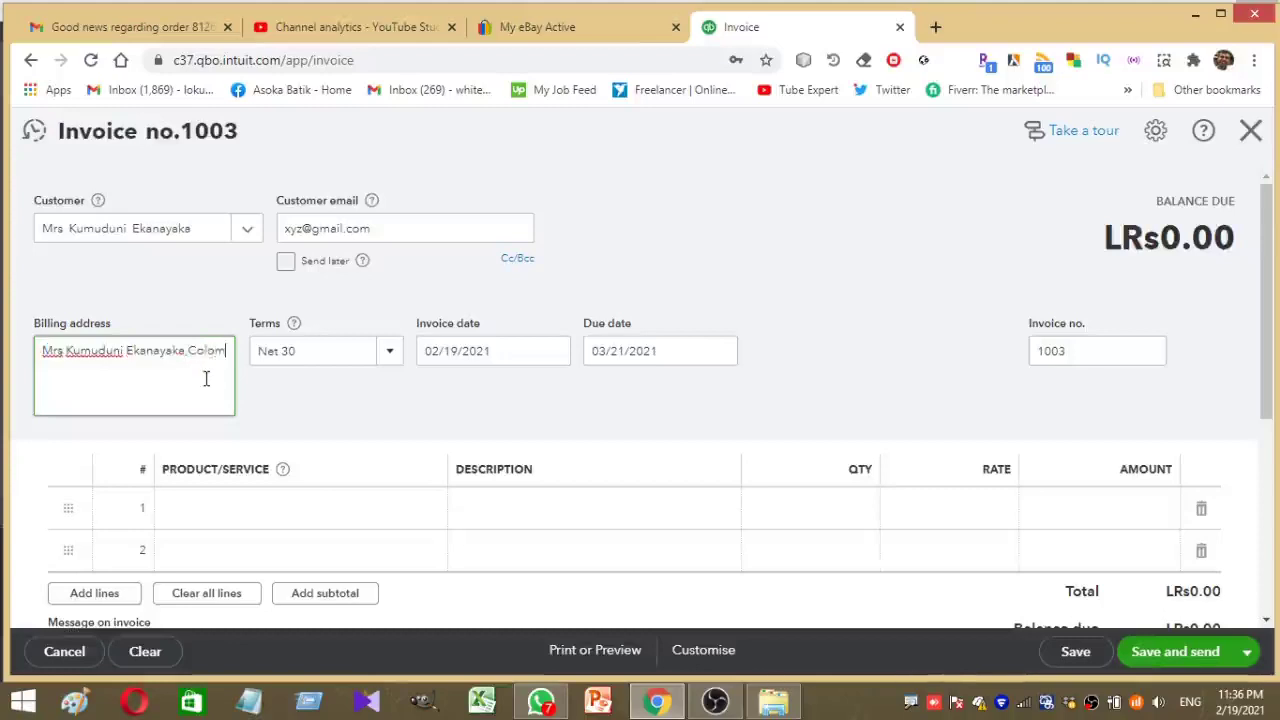
{"action": "type", "text": "bo 10"}
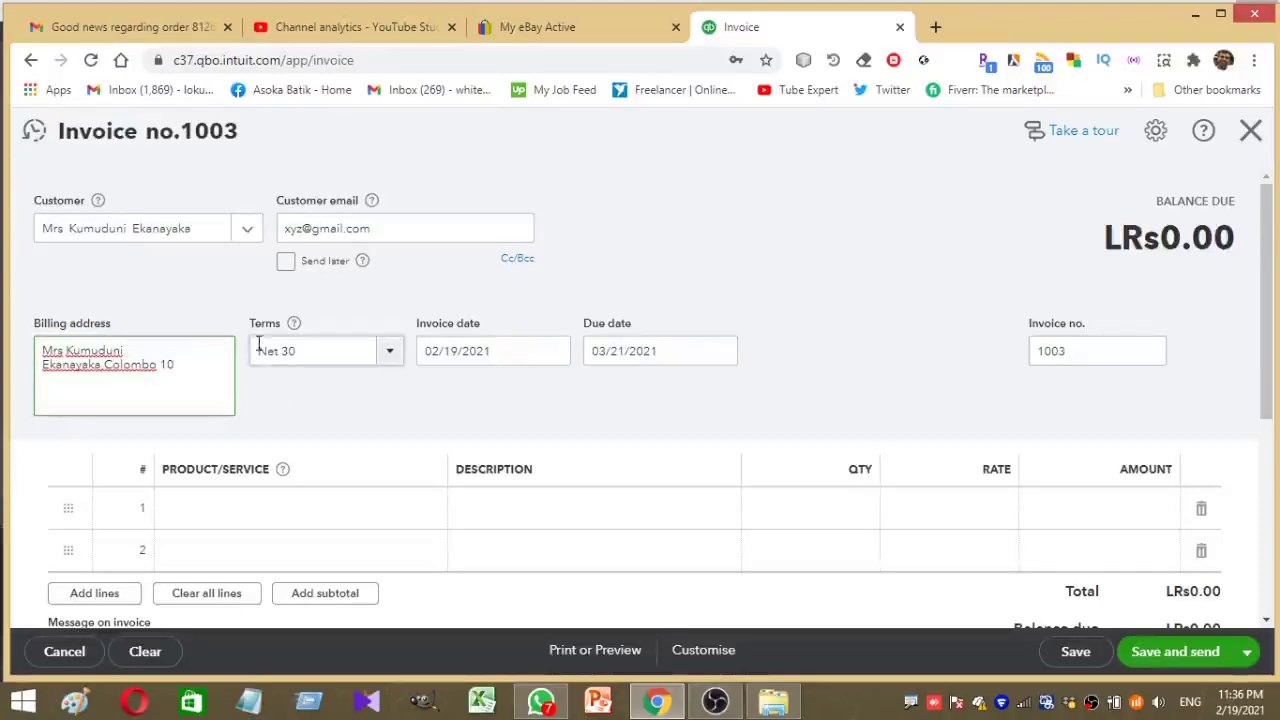
Set the invoice's payment terms to Net 30.
{"action": "left_click_drag", "start_coordinate": [234, 306], "coordinate": [416, 380]}
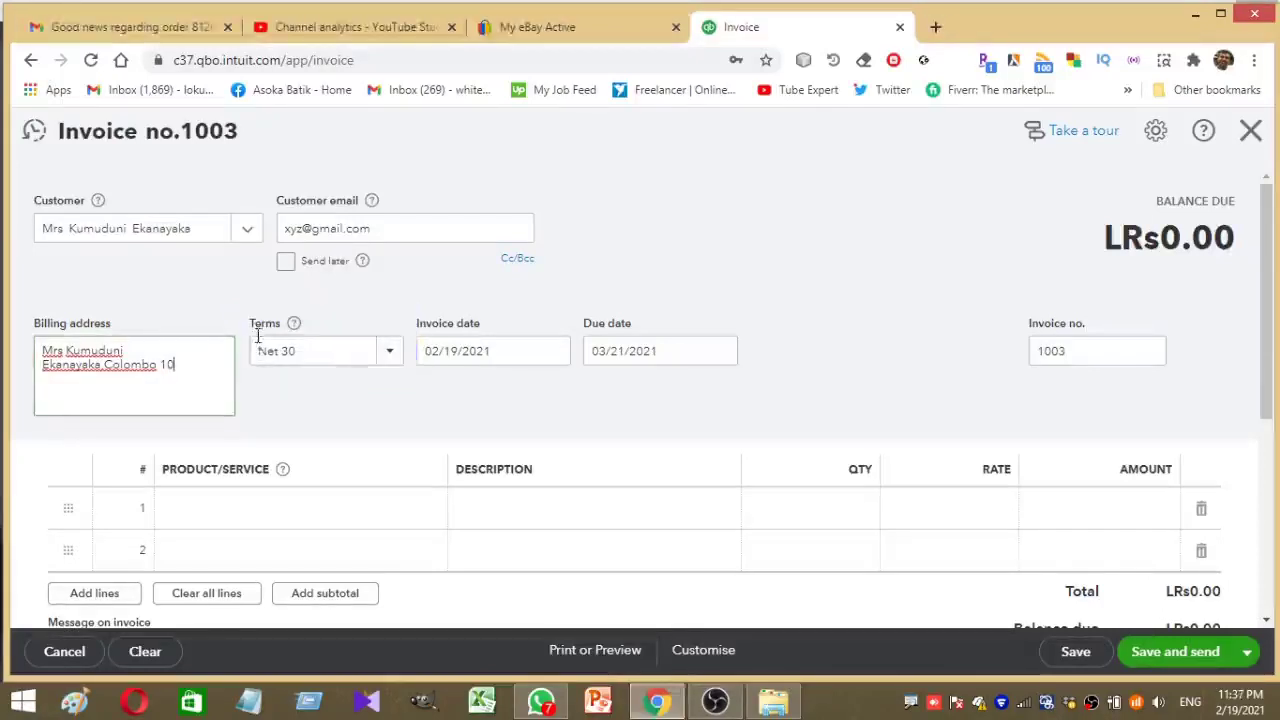
{"action": "left_click", "coordinate": [394, 354]}
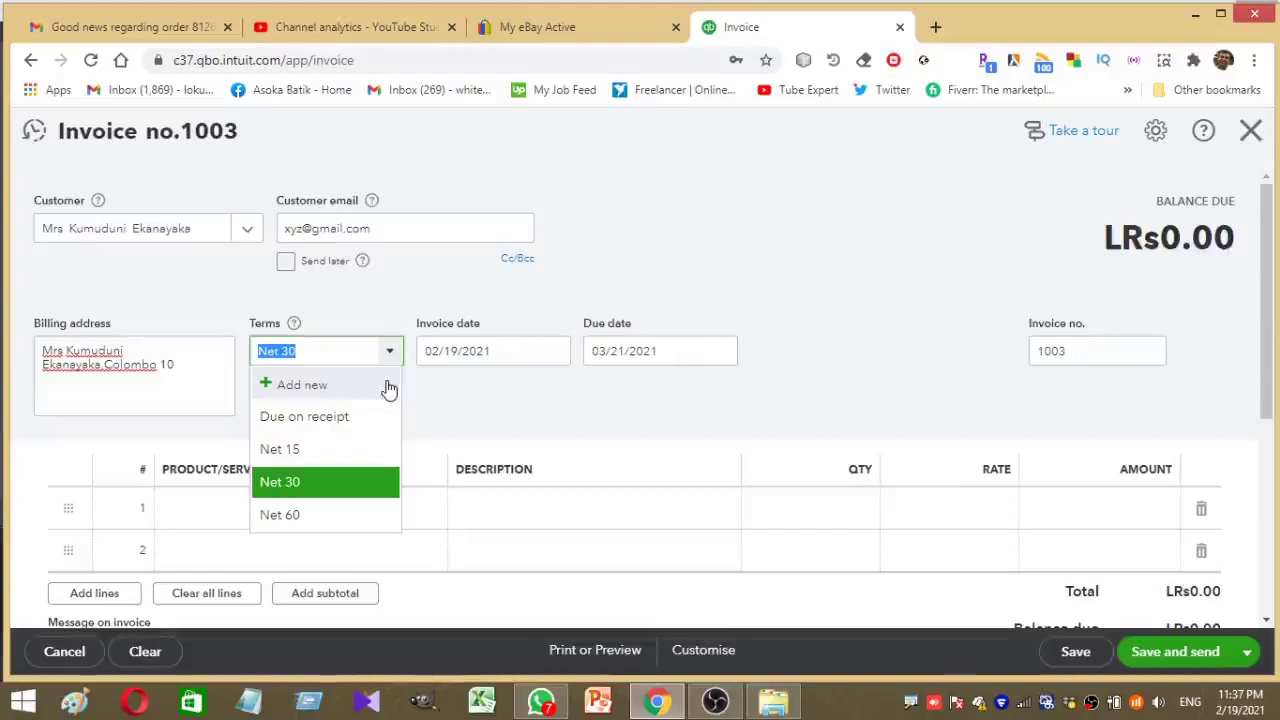
{"action": "left_click", "coordinate": [373, 488]}
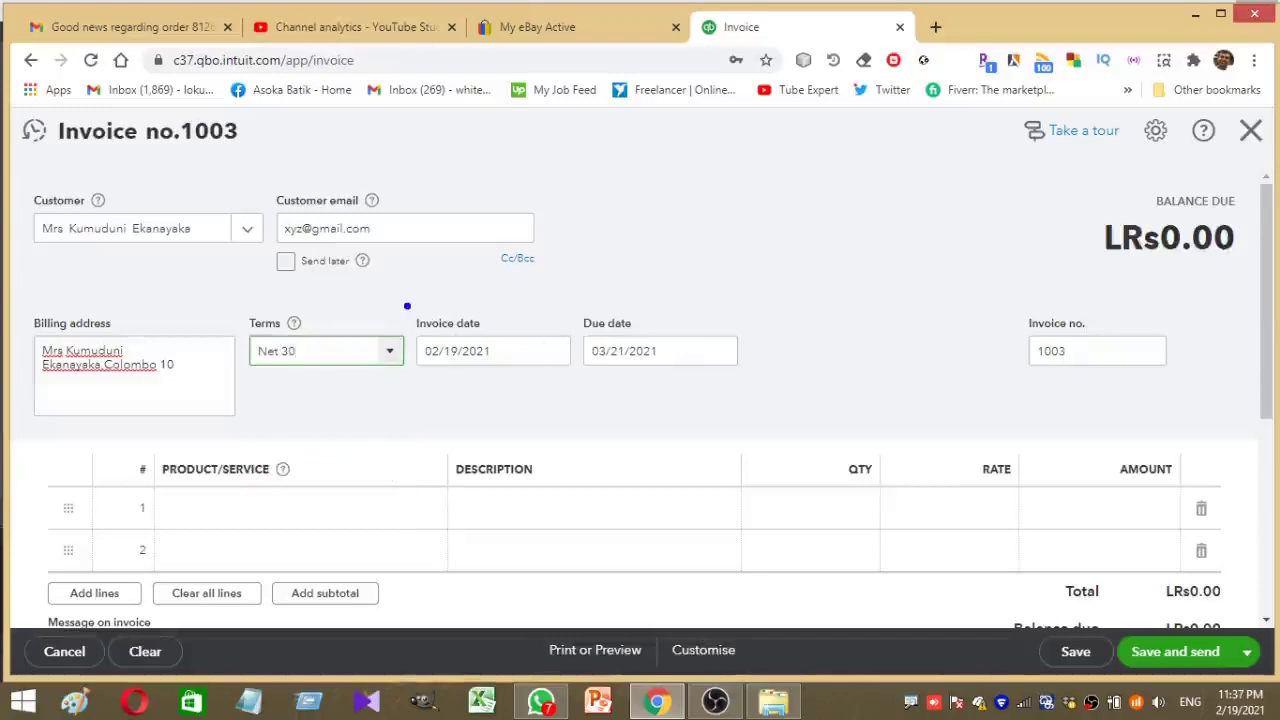
{"action": "mouse_move", "coordinate": [409, 307]}
{"action": "left_mouse_down"}
{"action": "mouse_move", "coordinate": [574, 371]}
{"action": "mouse_move", "coordinate": [575, 388]}
{"action": "left_mouse_up"}
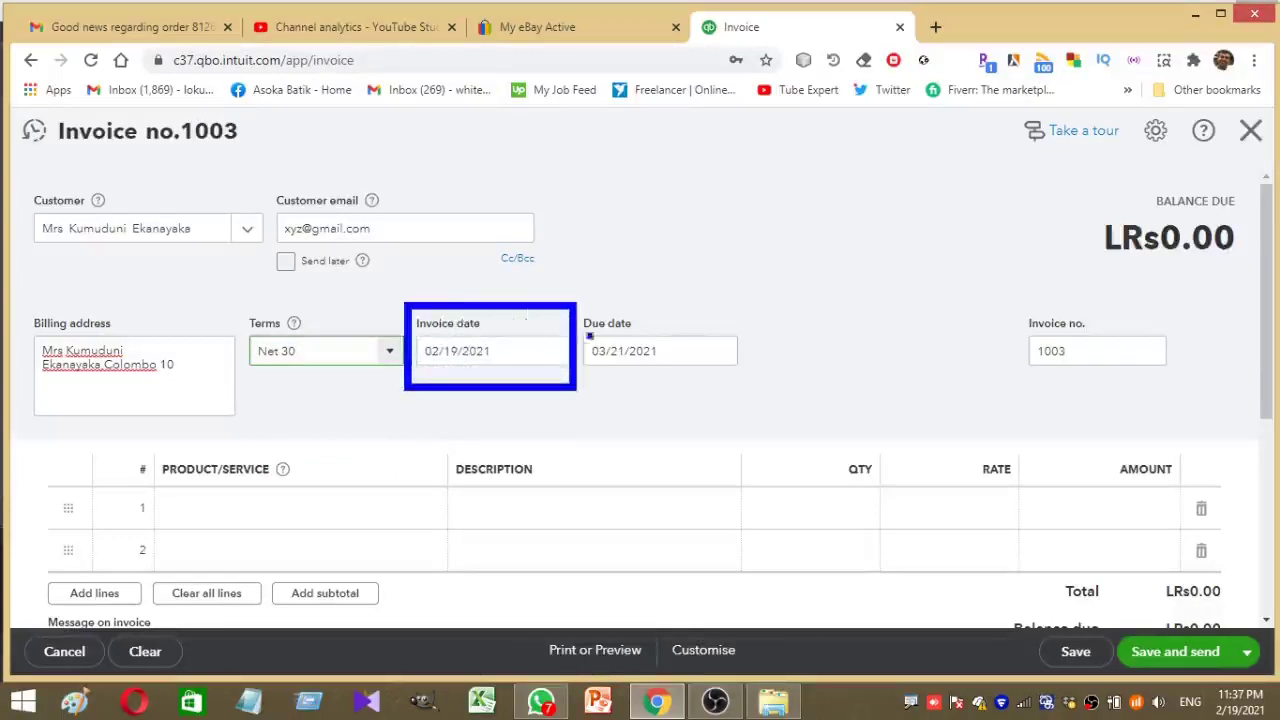
{"action": "mouse_move", "coordinate": [578, 304]}
{"action": "left_mouse_down"}
{"action": "mouse_move", "coordinate": [688, 345]}
{"action": "mouse_move", "coordinate": [738, 382]}
{"action": "mouse_move", "coordinate": [578, 390]}
{"action": "left_mouse_up"}
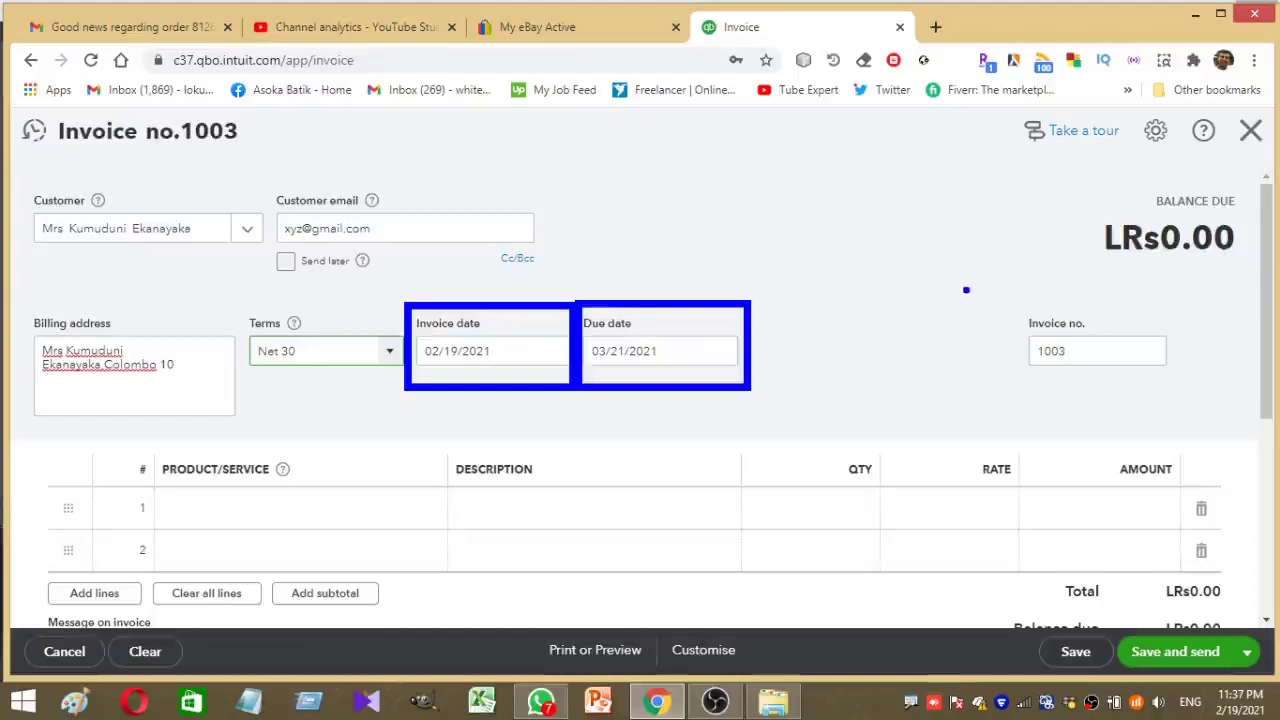
{"action": "left_click_drag", "start_coordinate": [988, 297], "coordinate": [1200, 386]}
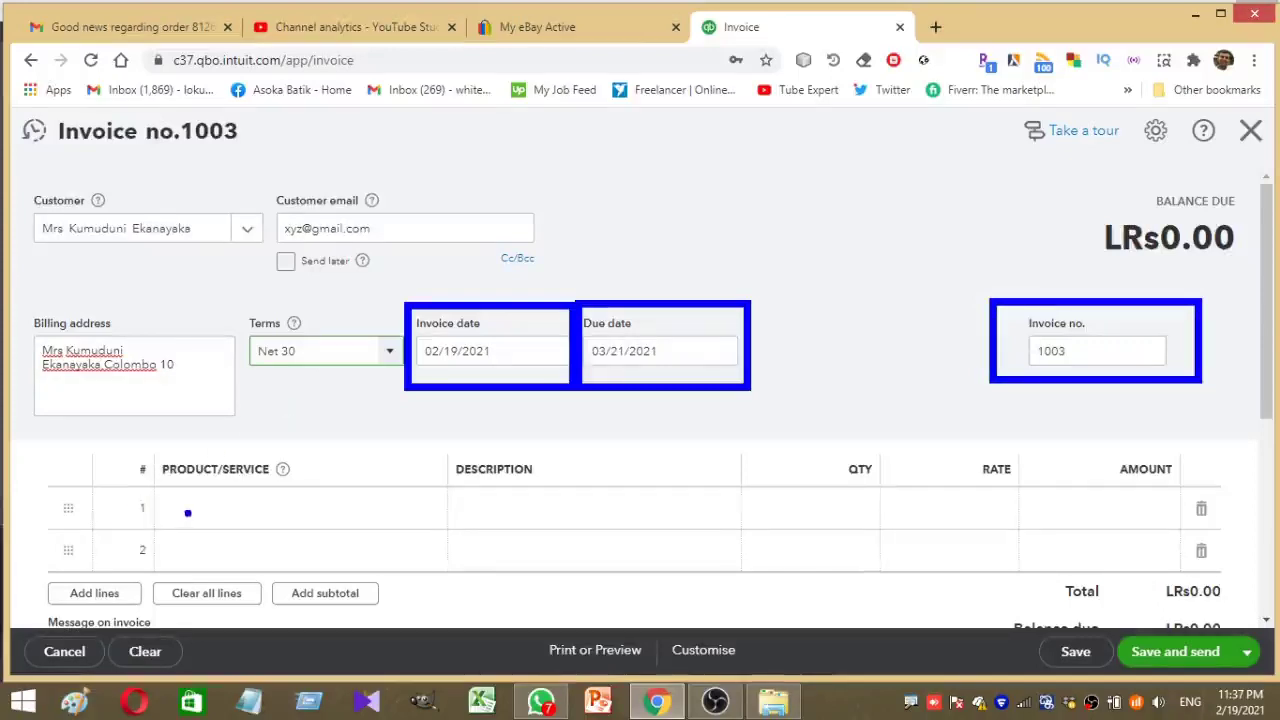
{"action": "key", "text": "Escape"}
{"action": "key", "text": "ctrl+2"}
{"action": "left_click_drag", "start_coordinate": [100, 434], "coordinate": [322, 492]}
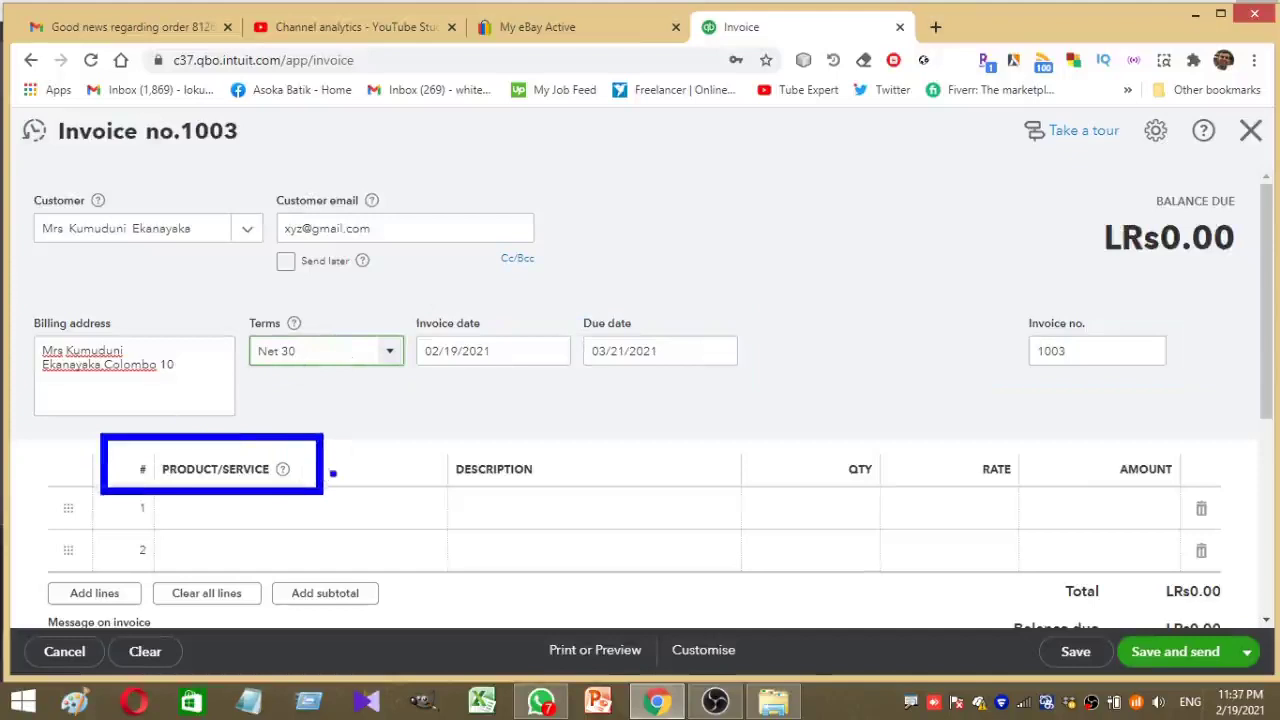
{"action": "key", "text": "Escape"}
{"action": "left_click", "coordinate": [347, 354]}
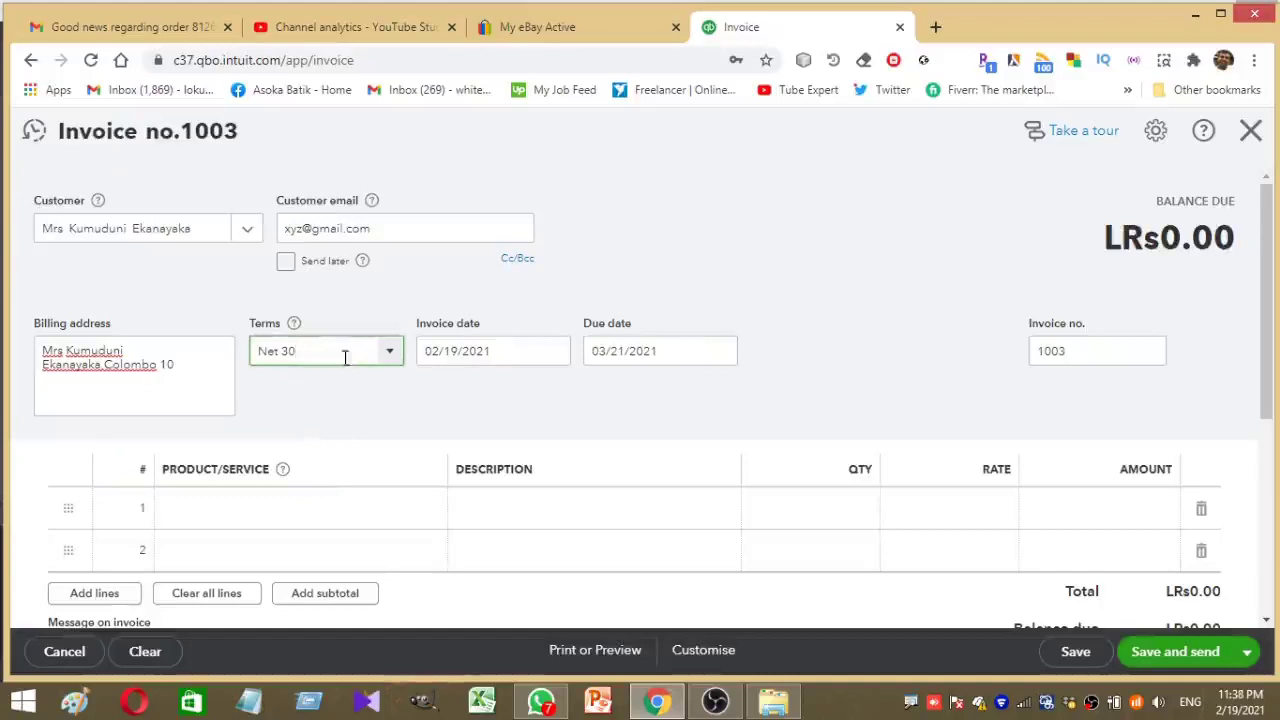
Begin adding a new non-inventory product from the first invoice line.
{"action": "left_click", "coordinate": [313, 515]}
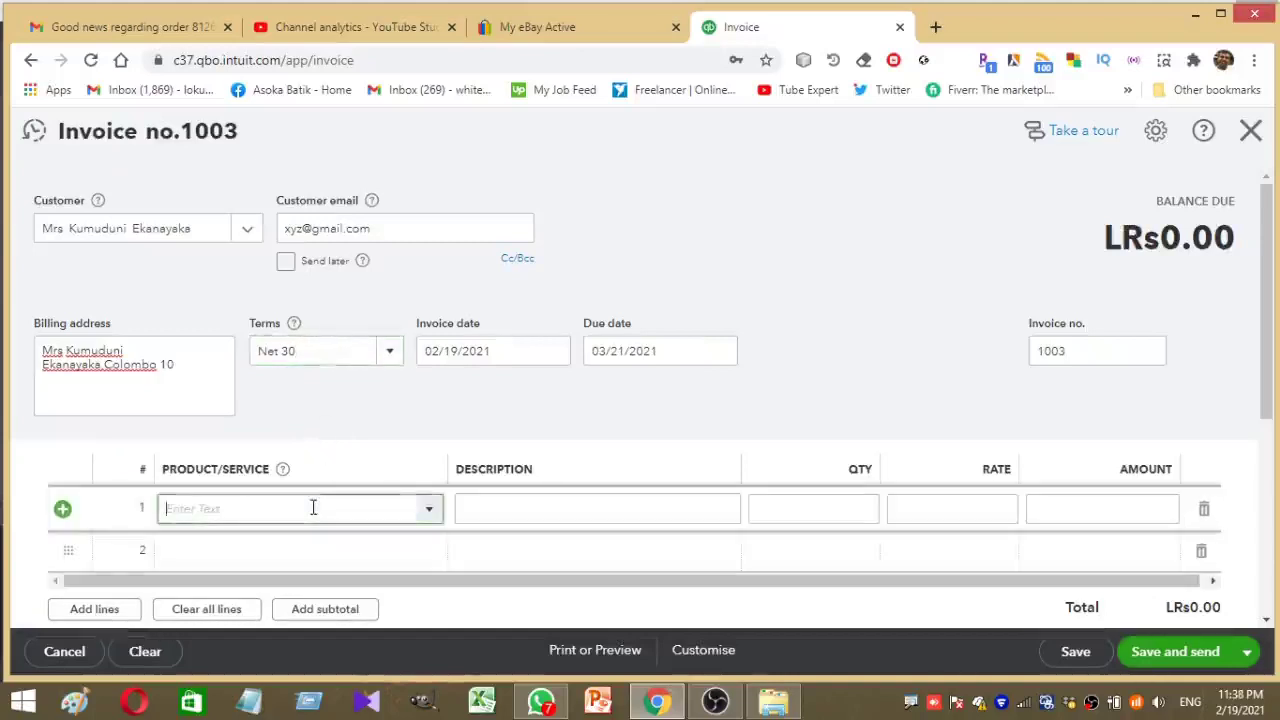
{"action": "left_click", "coordinate": [430, 512]}
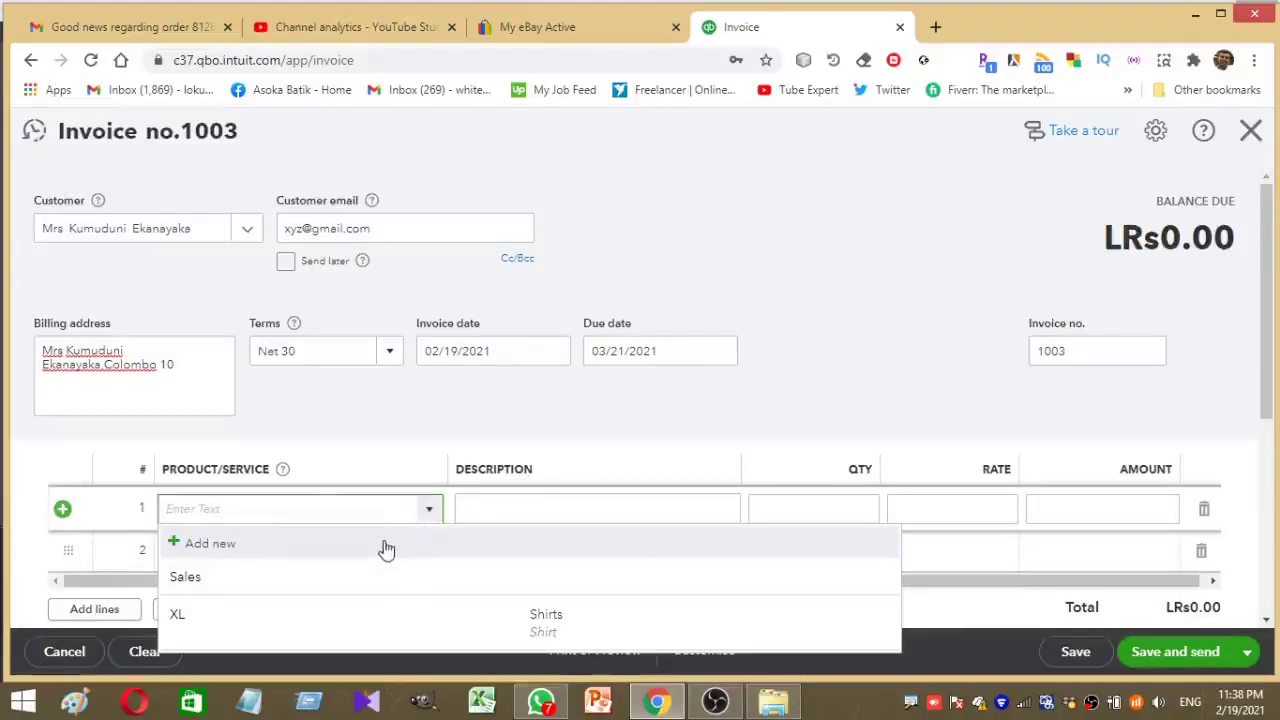
{"action": "left_click", "coordinate": [240, 549]}
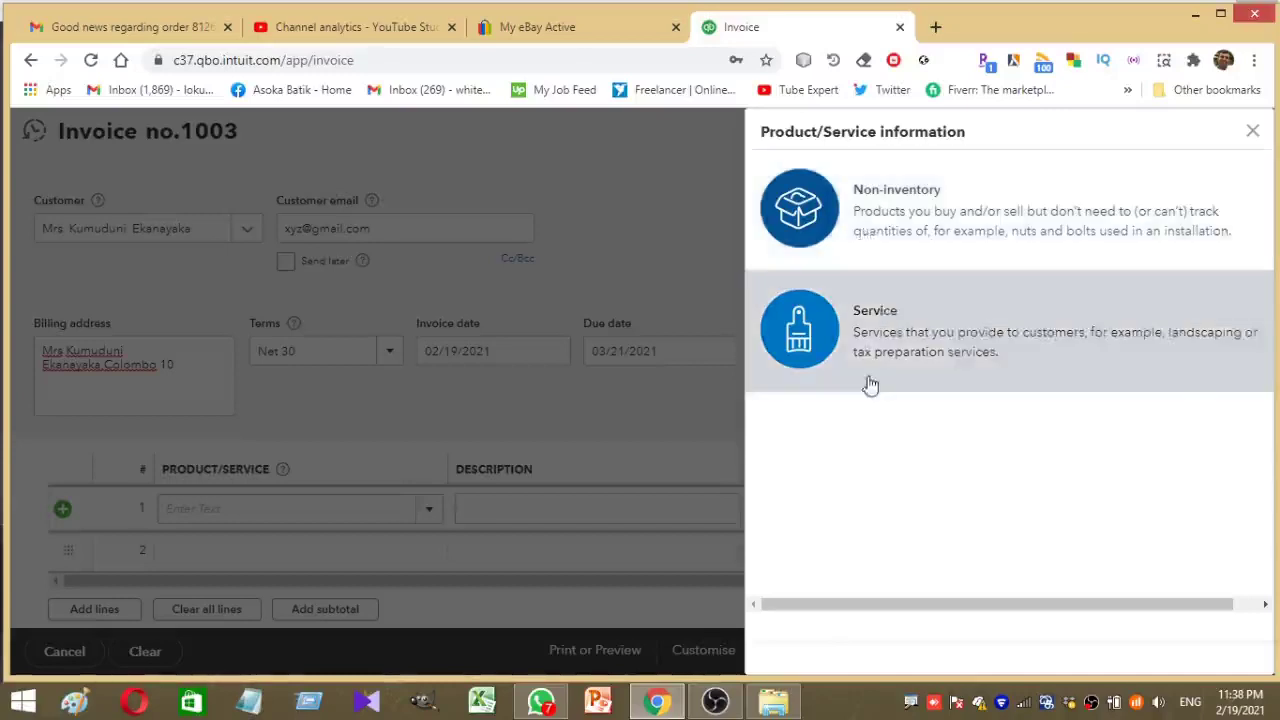
{"action": "left_click", "coordinate": [886, 207]}
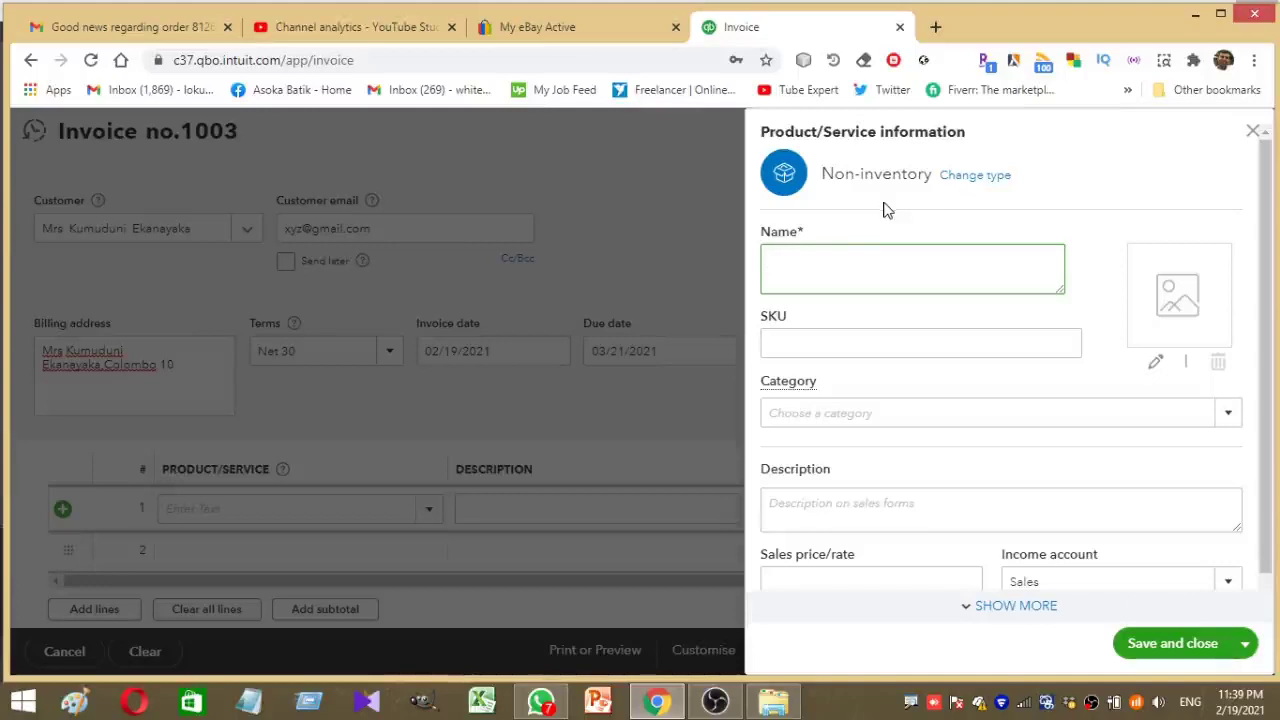
Name the new non-inventory product "XL -Blouse".
{"action": "type", "text": "S"}
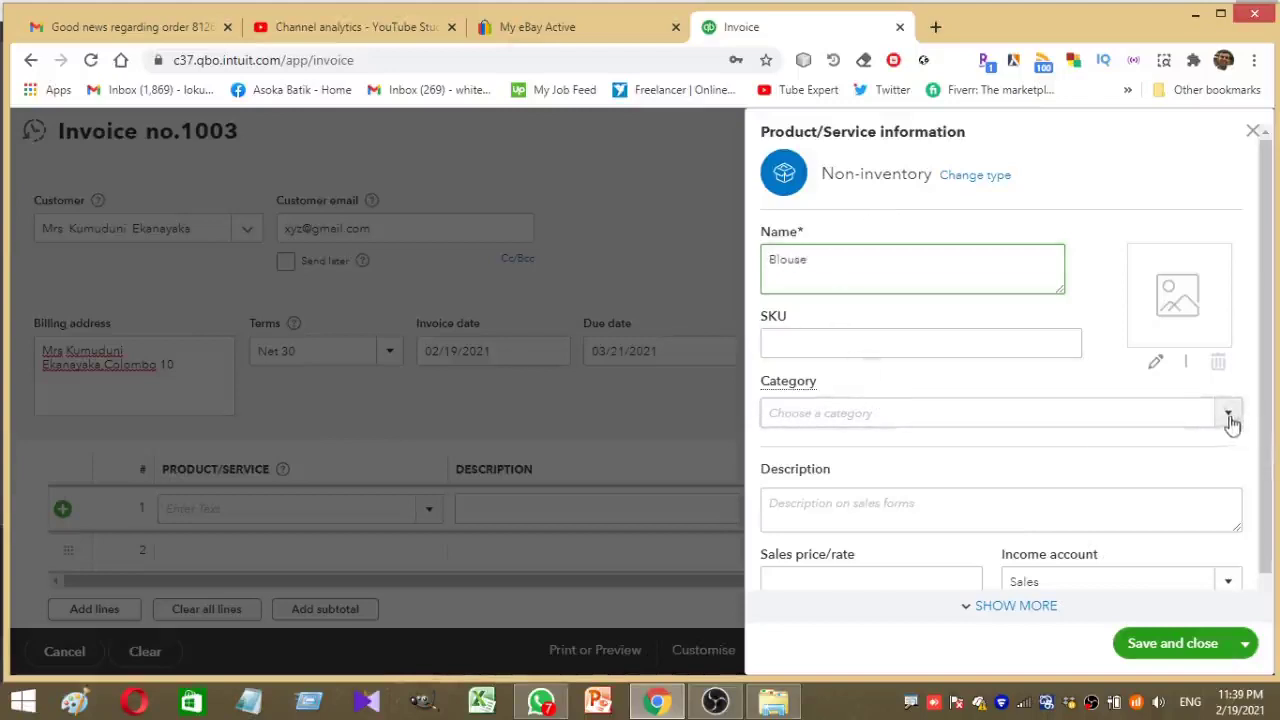
{"action": "left_click_drag", "start_coordinate": [860, 270], "coordinate": [717, 268]}
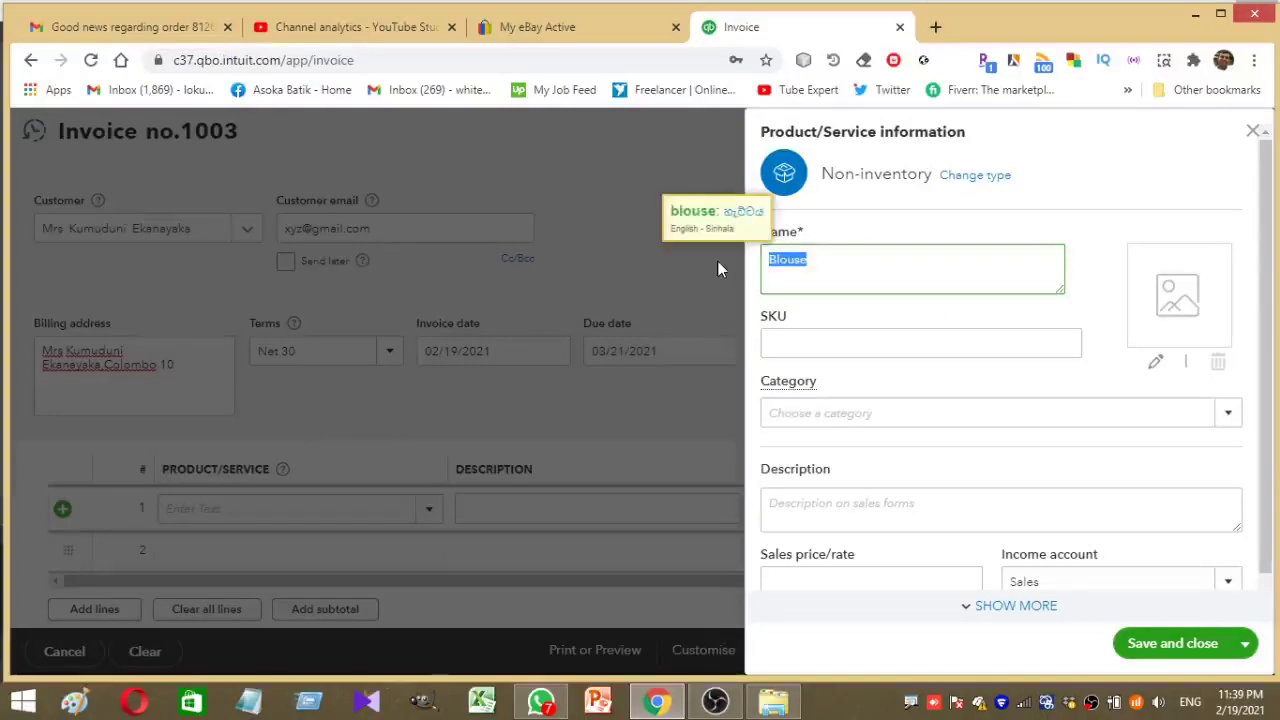
{"action": "type", "text": "XL"}
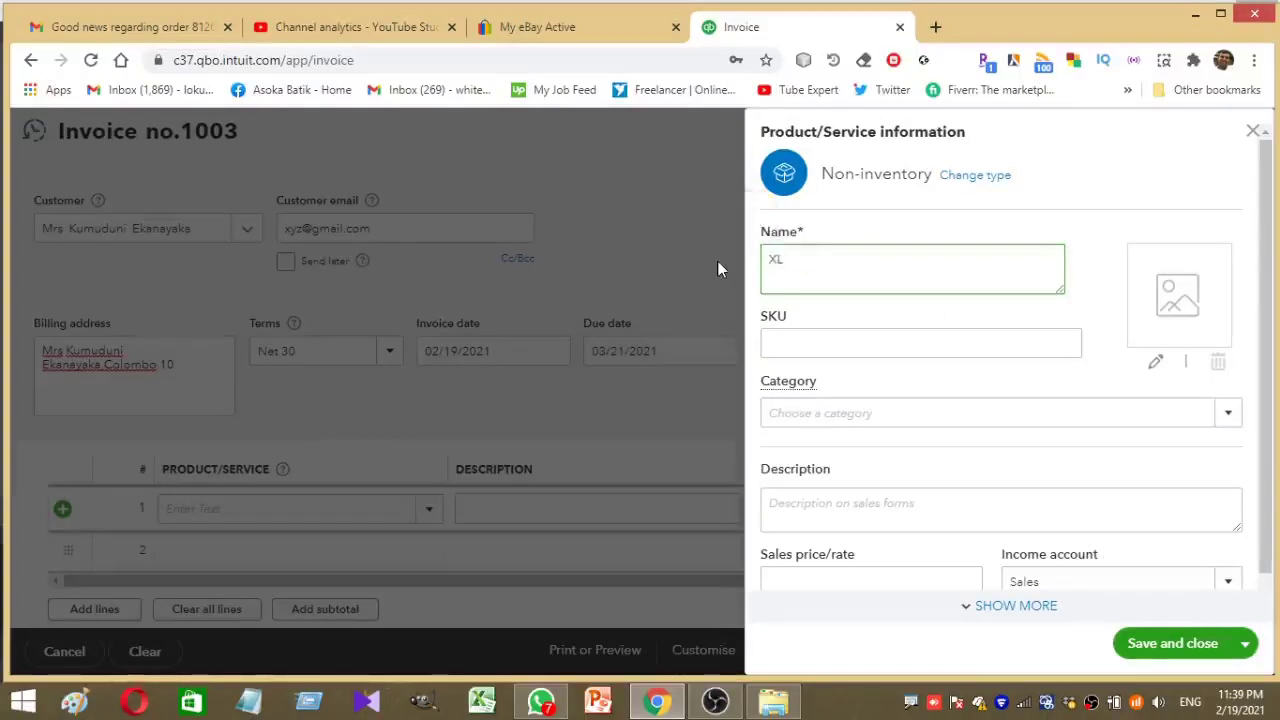
{"action": "type", "text": " Blouse"}
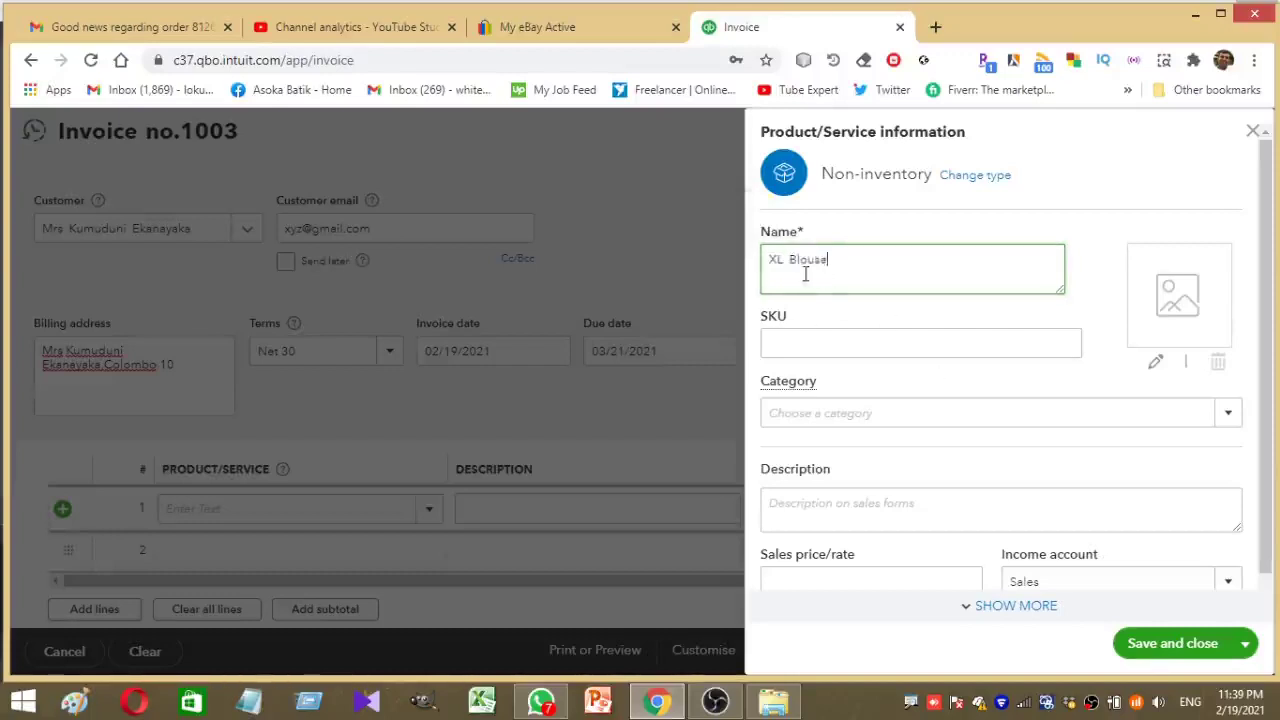
{"action": "left_click", "coordinate": [789, 260]}
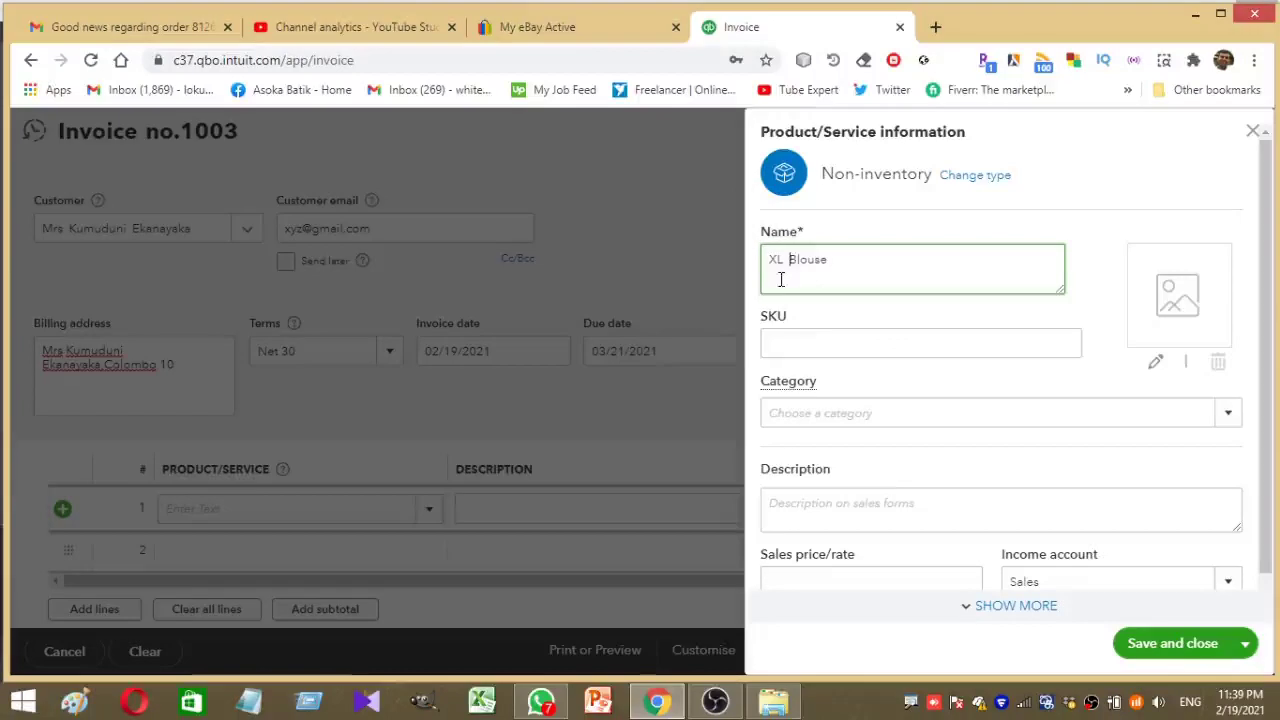
{"action": "type", "text": "-"}
{"action": "key", "text": "BackSpace"}
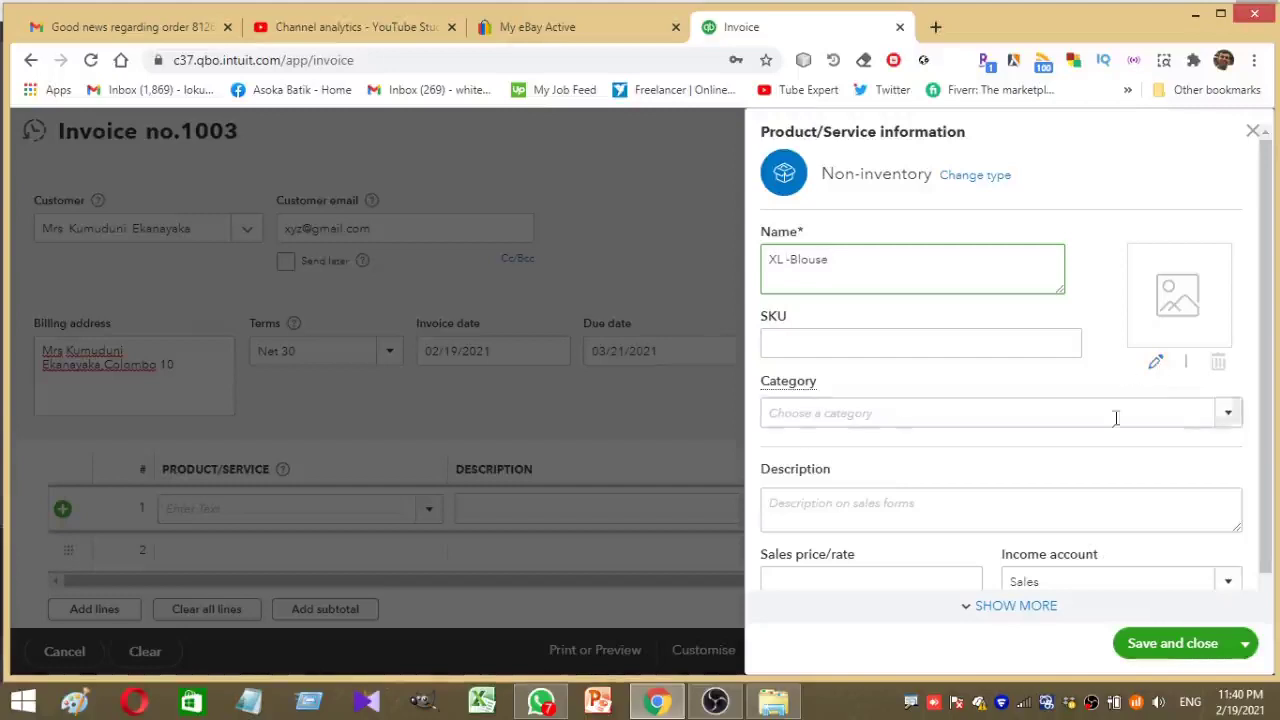
Create a new product category named "Blouse" and assign it to the new non-inventory product.
{"action": "left_click", "coordinate": [1228, 416]}
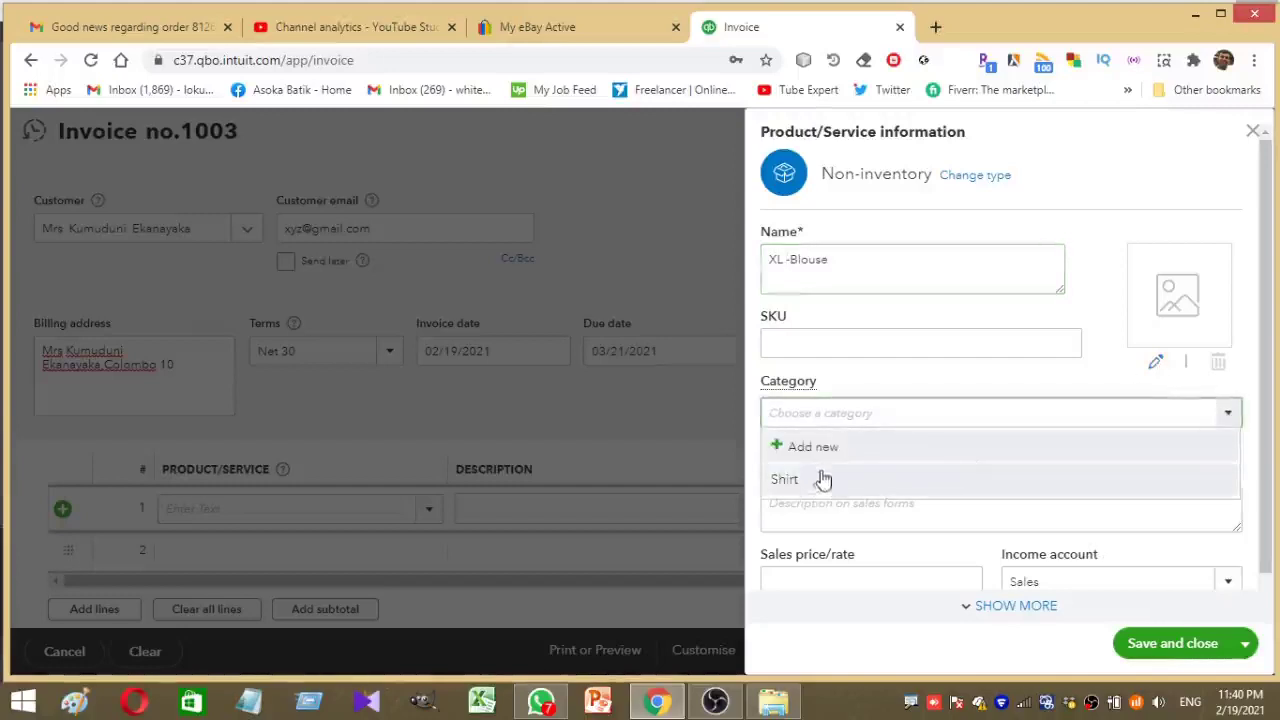
{"action": "mouse_move", "coordinate": [815, 451]}
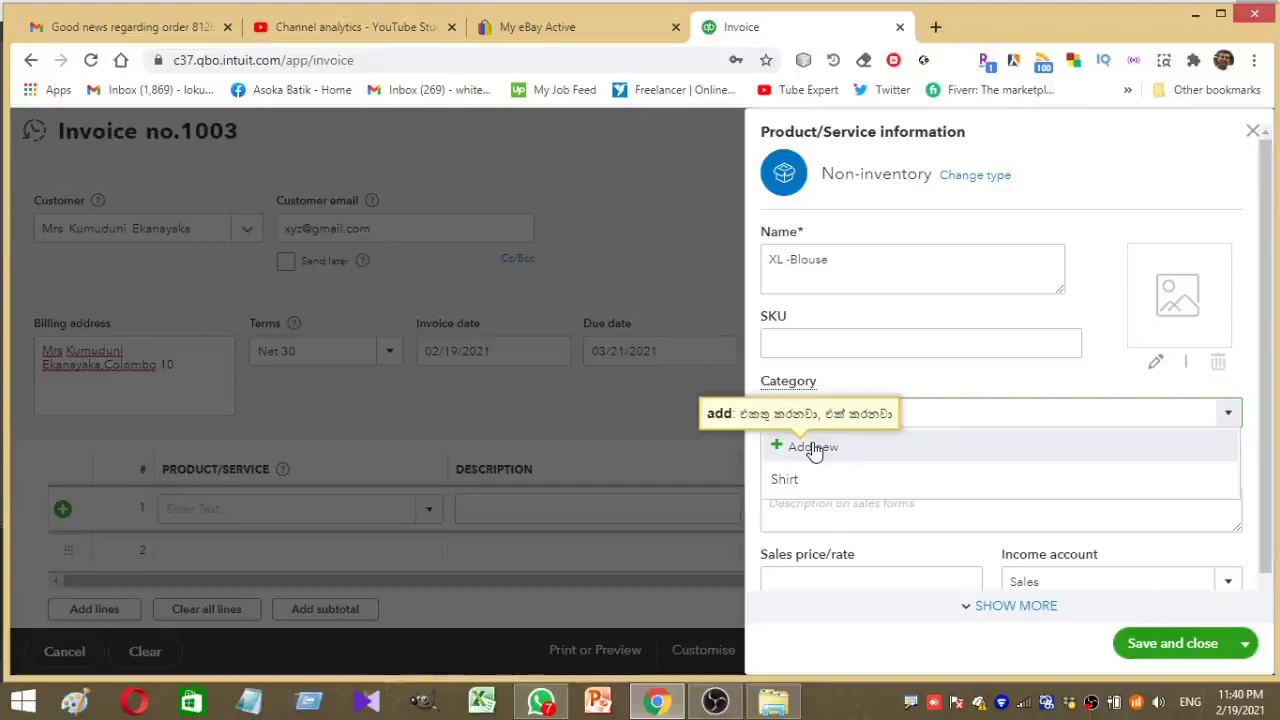
{"action": "left_click", "coordinate": [815, 451]}
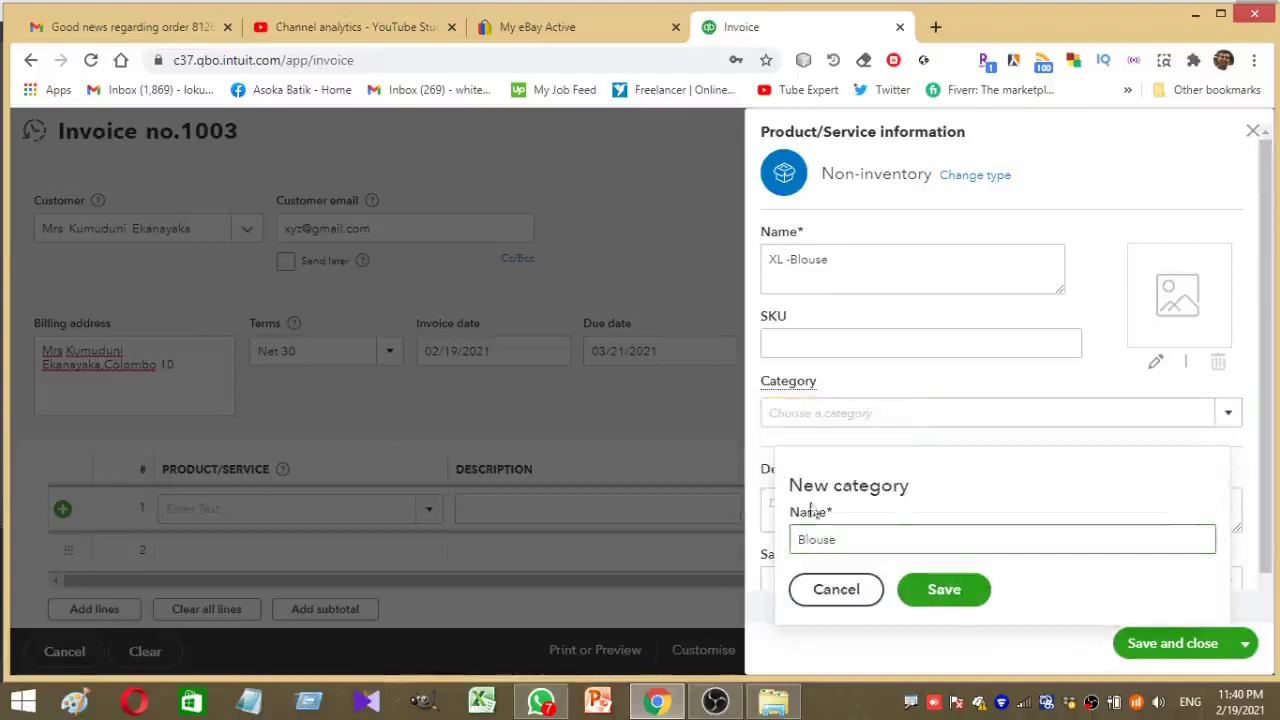
{"action": "left_click", "coordinate": [945, 592]}
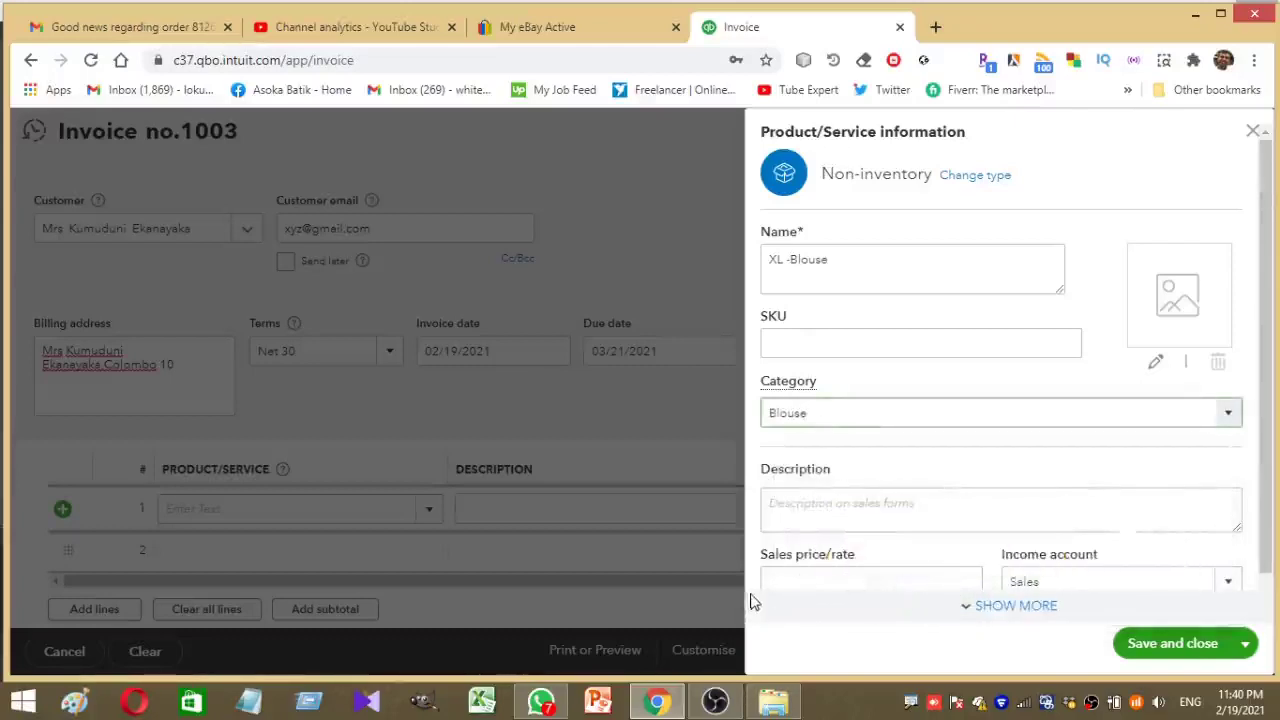
Enter "Blouse" as the product's description on sales forms.
{"action": "left_click", "coordinate": [836, 507]}
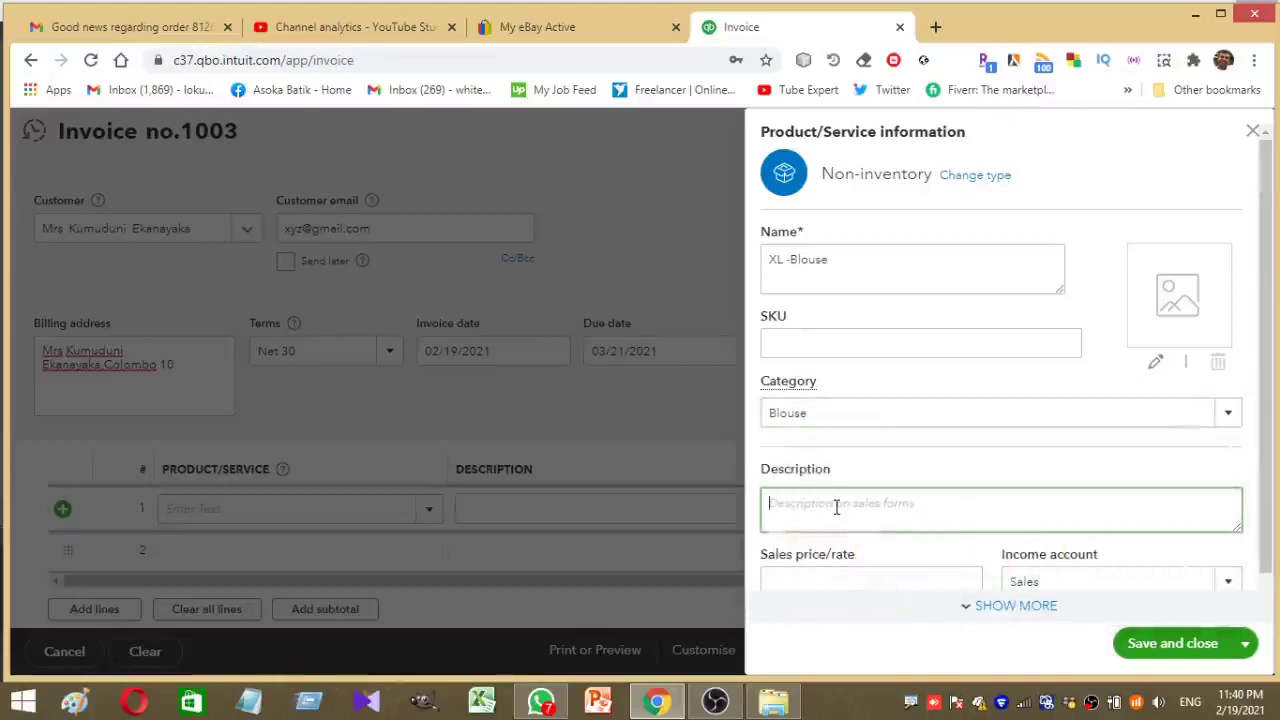
{"action": "type", "text": "Bloser"}
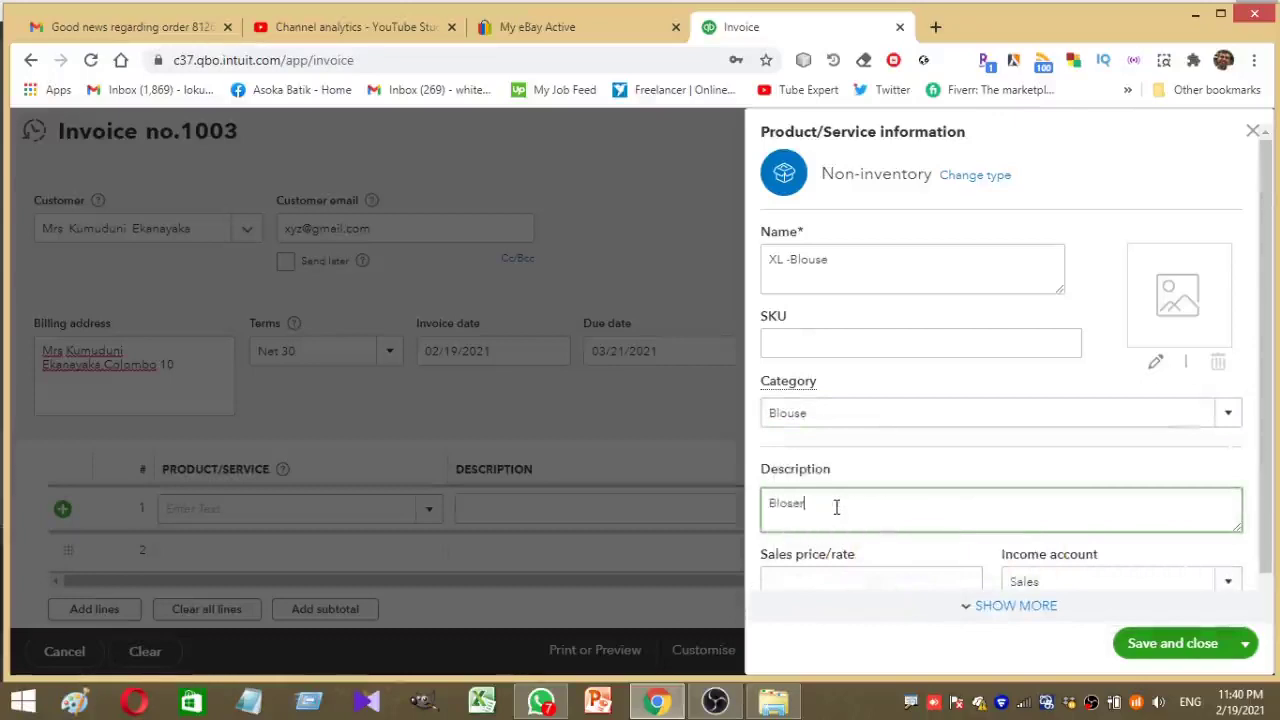
{"action": "key", "text": "BackSpace"}
{"action": "key", "text": "BackSpace"}
{"action": "key", "text": "BackSpace"}
{"action": "type", "text": "u"}
{"action": "key", "text": "BackSpace"}
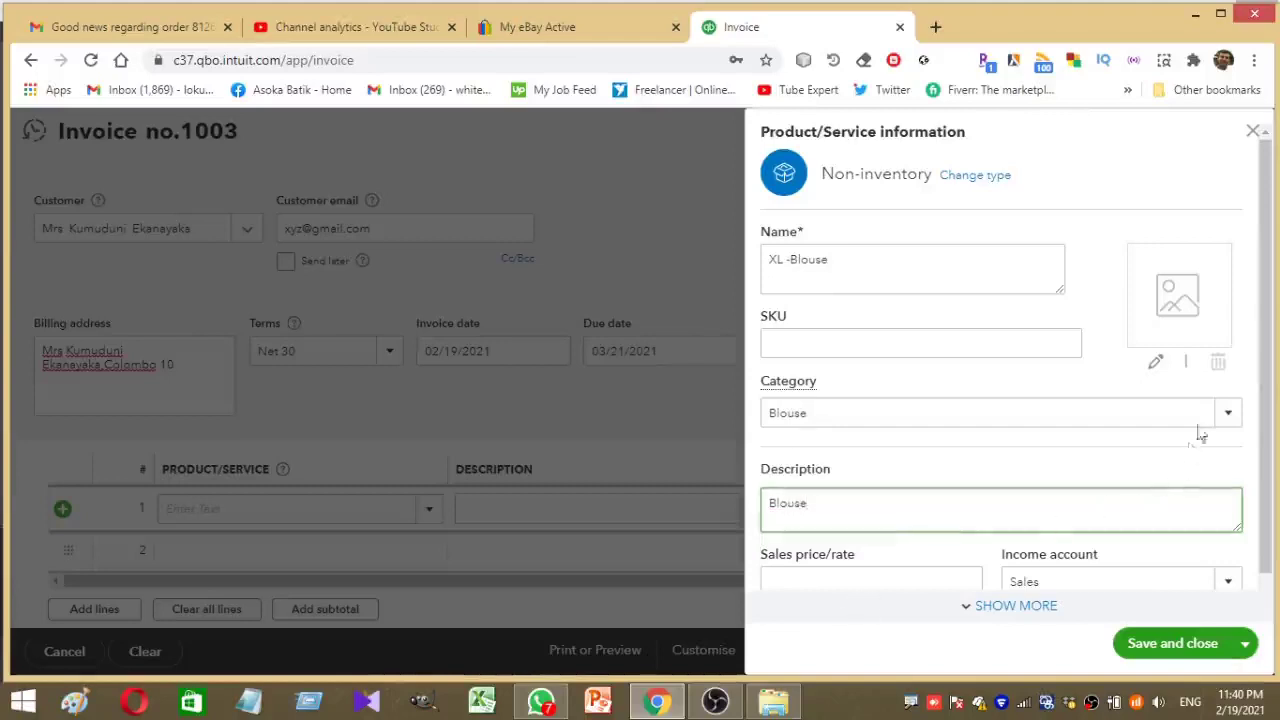
Keep Sales as the product's income account and set its sales price to 1250.
{"action": "left_click_drag", "start_coordinate": [1266, 385], "coordinate": [1265, 592]}
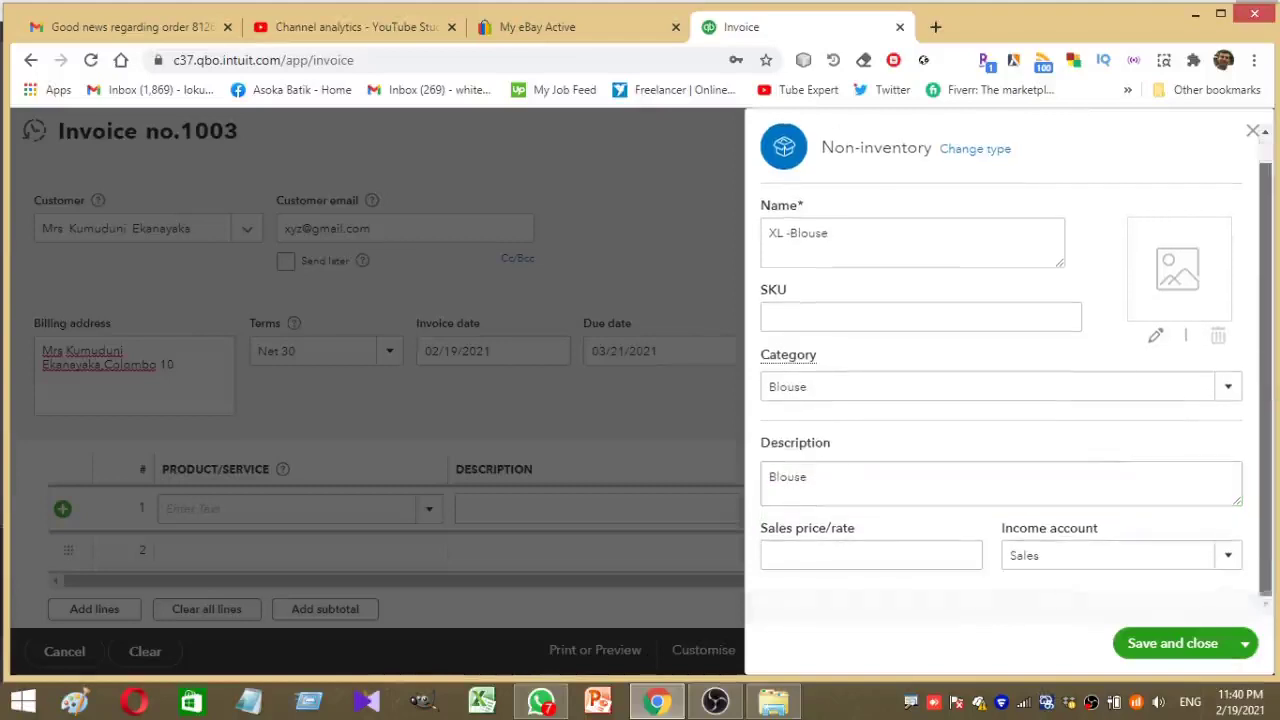
{"action": "left_click", "coordinate": [1228, 558]}
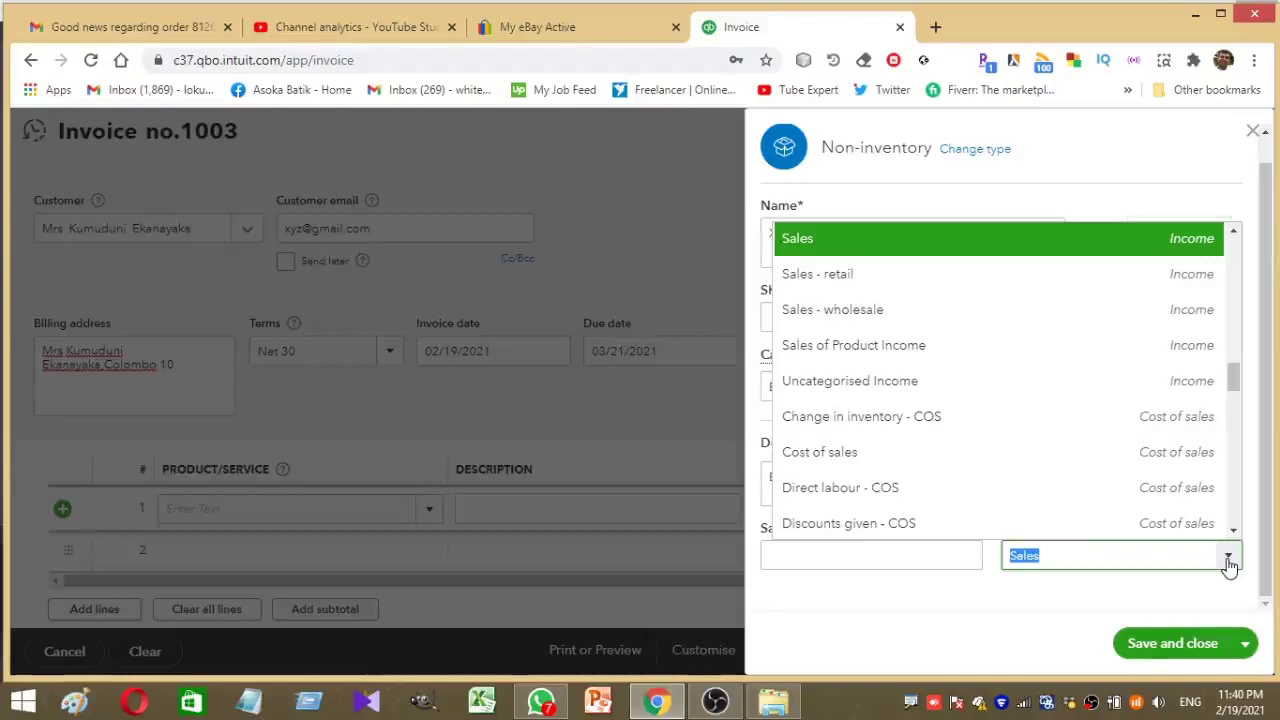
{"action": "left_click", "coordinate": [1228, 560]}
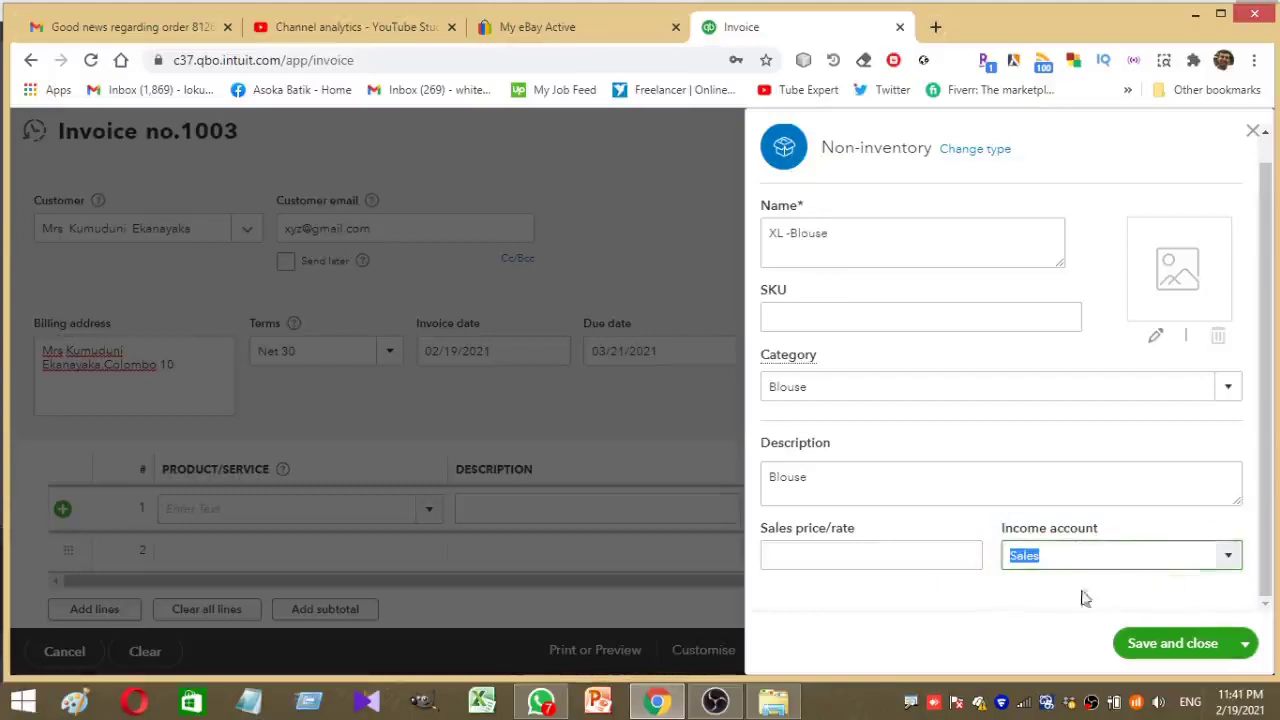
{"action": "left_click", "coordinate": [936, 560]}
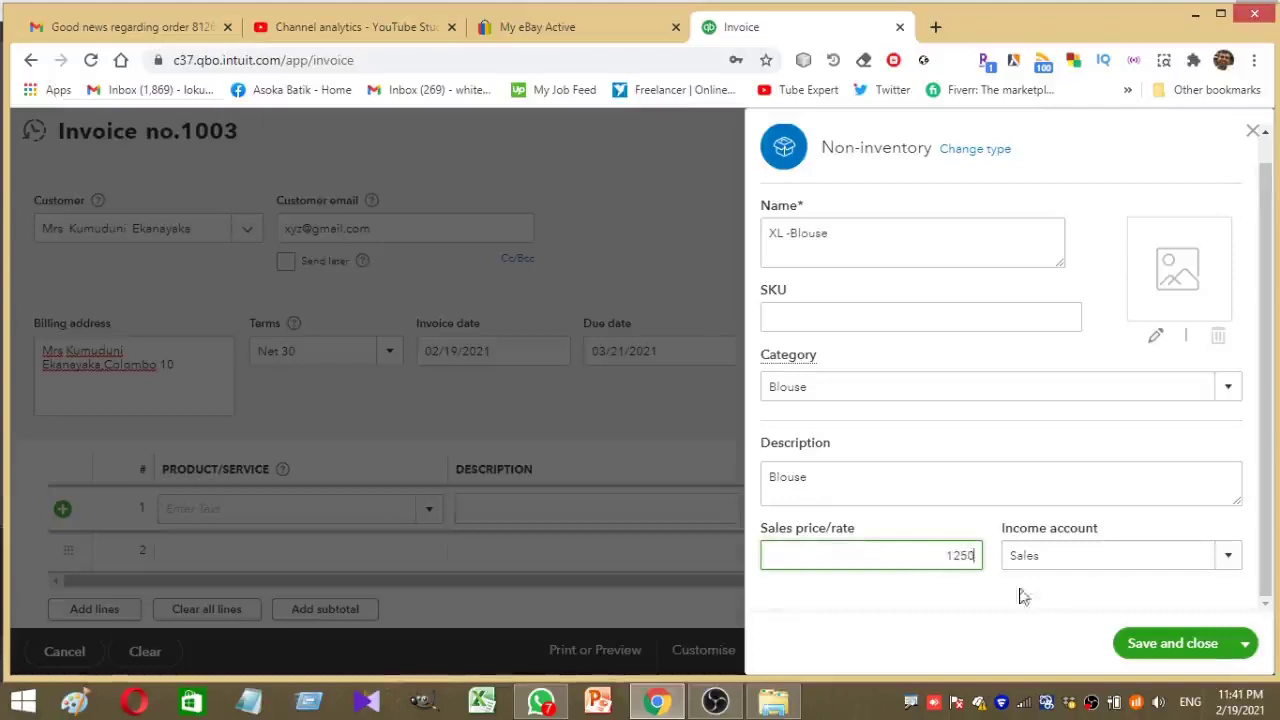
{"action": "left_click", "coordinate": [1068, 604]}
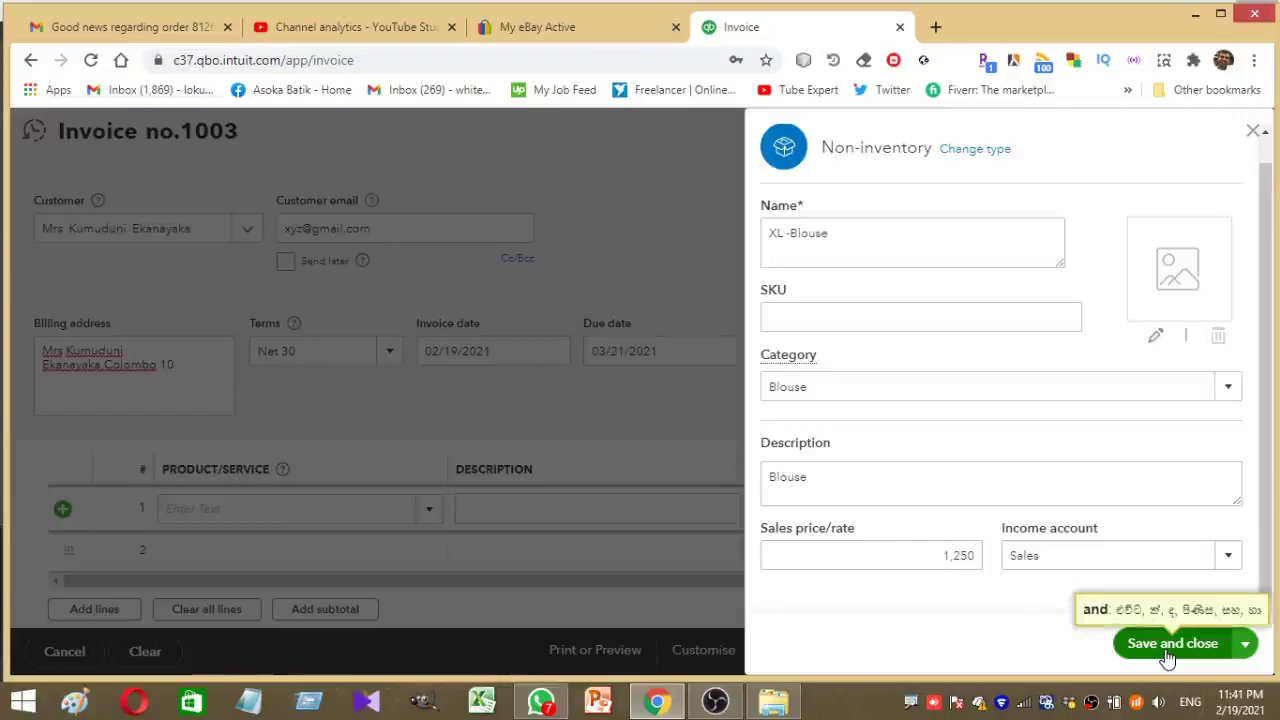
Save the XL -Blouse product and close its form to place it on the first invoice line.
{"action": "left_click", "coordinate": [1248, 647]}
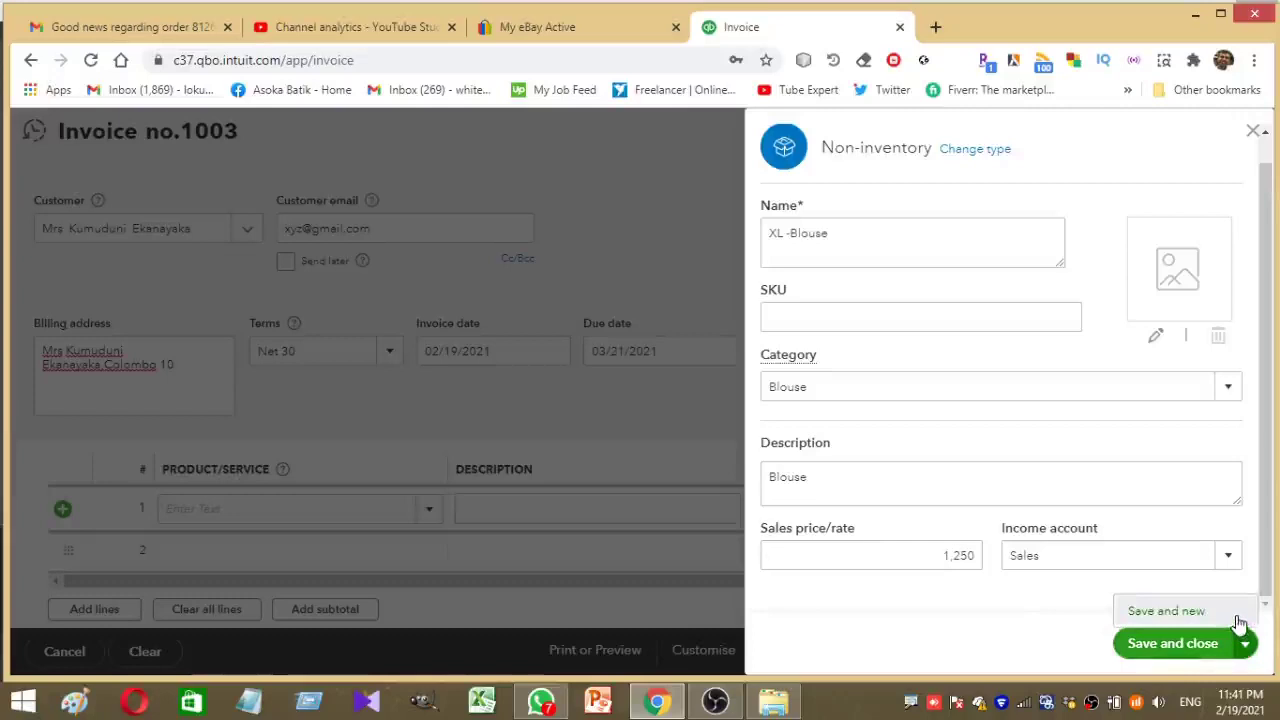
{"action": "left_click", "coordinate": [1246, 645]}
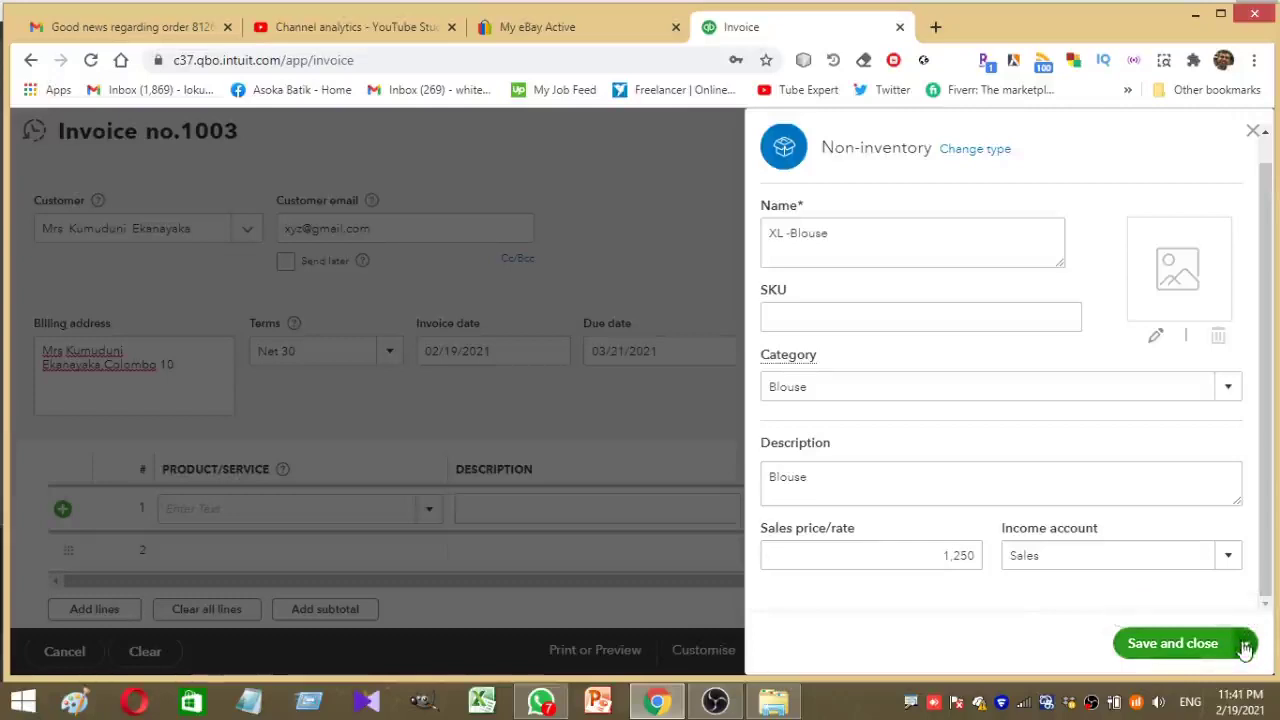
{"action": "left_click", "coordinate": [1183, 646]}
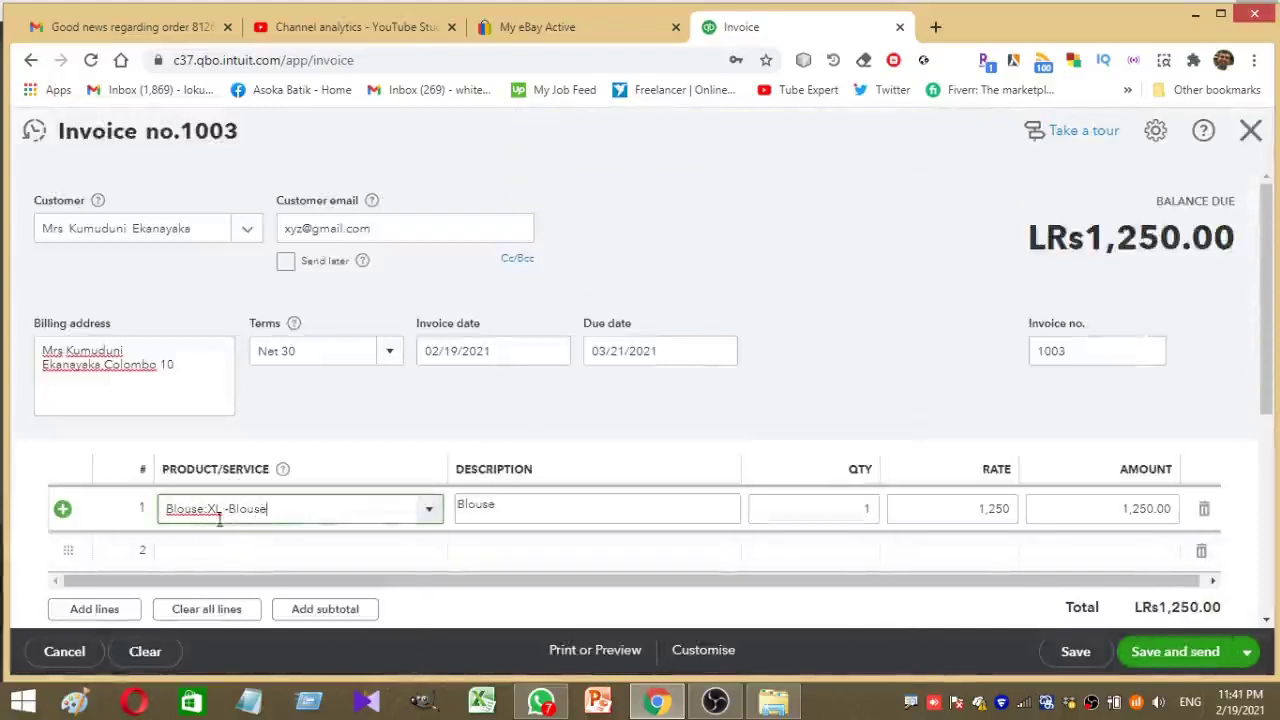
Set the quantity of the blouse line to 2, keeping its description, rate and calculated amount.
{"action": "double_click", "coordinate": [508, 505]}
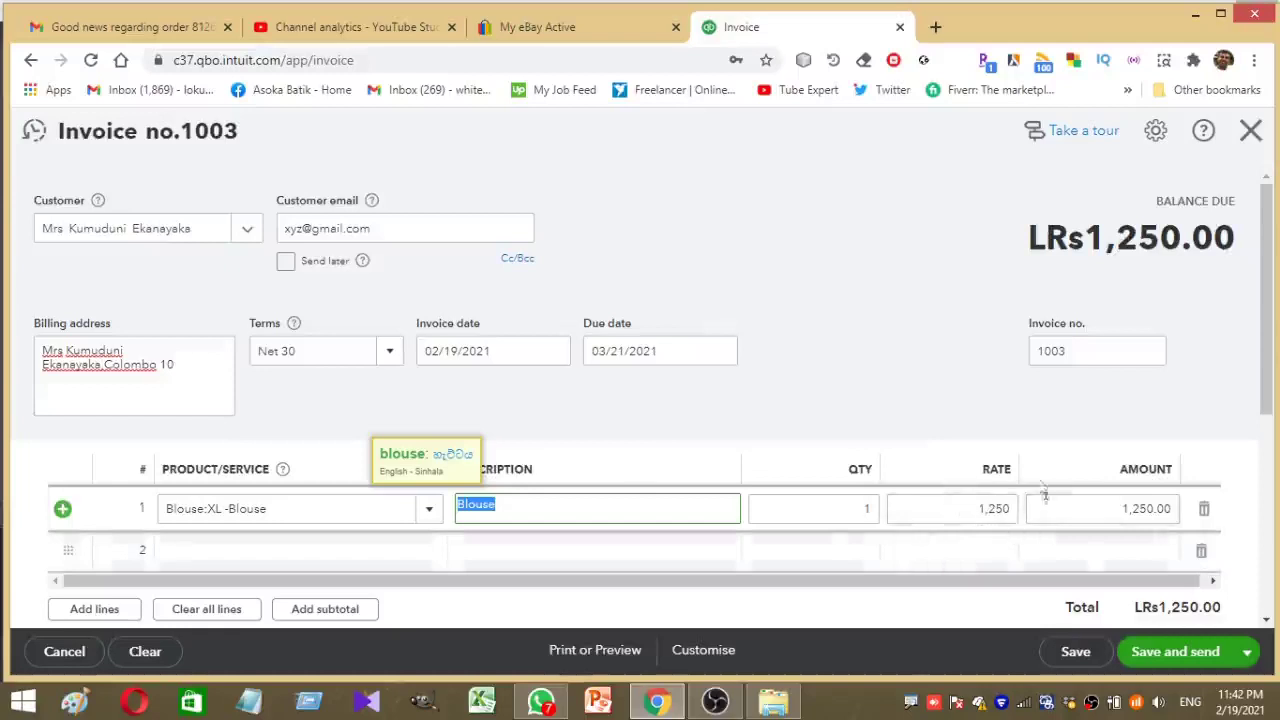
{"action": "left_click", "coordinate": [866, 509]}
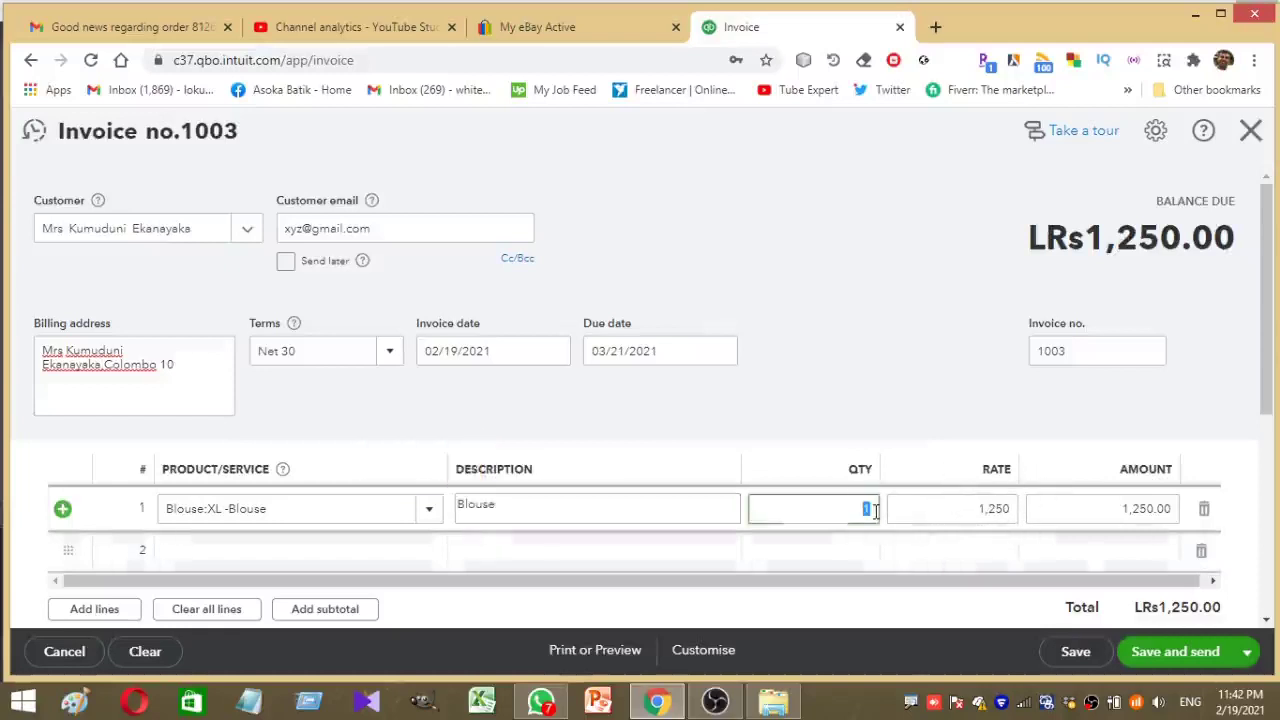
{"action": "type", "text": "2"}
{"action": "left_click", "coordinate": [929, 508]}
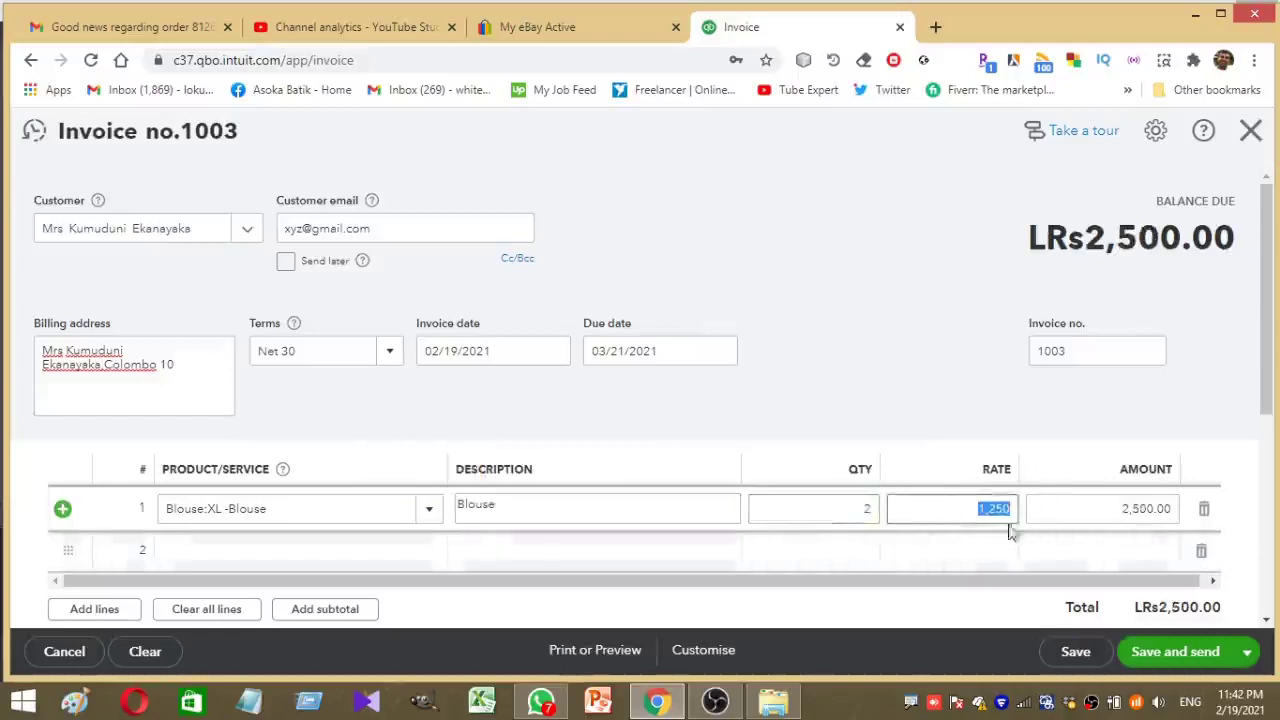
{"action": "left_click", "coordinate": [1045, 512]}
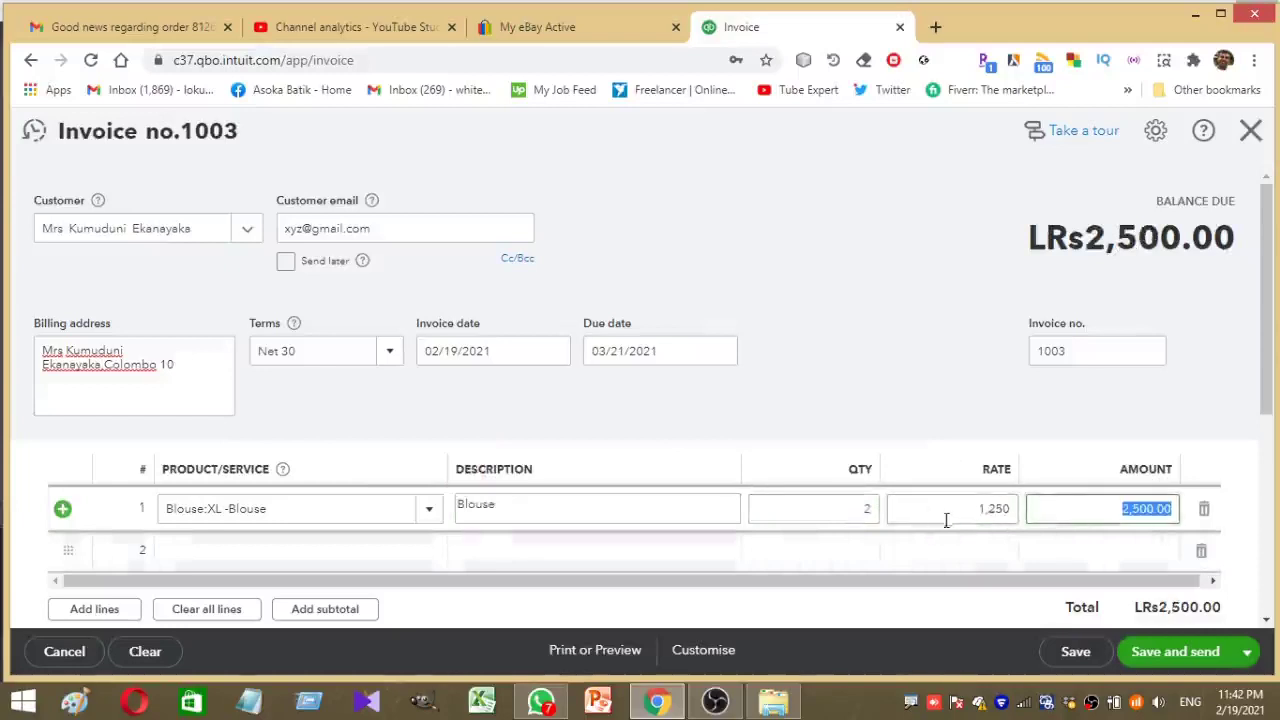
Add the existing XL shirt product as the second invoice line, keeping its default quantity and rate.
{"action": "left_click", "coordinate": [247, 550]}
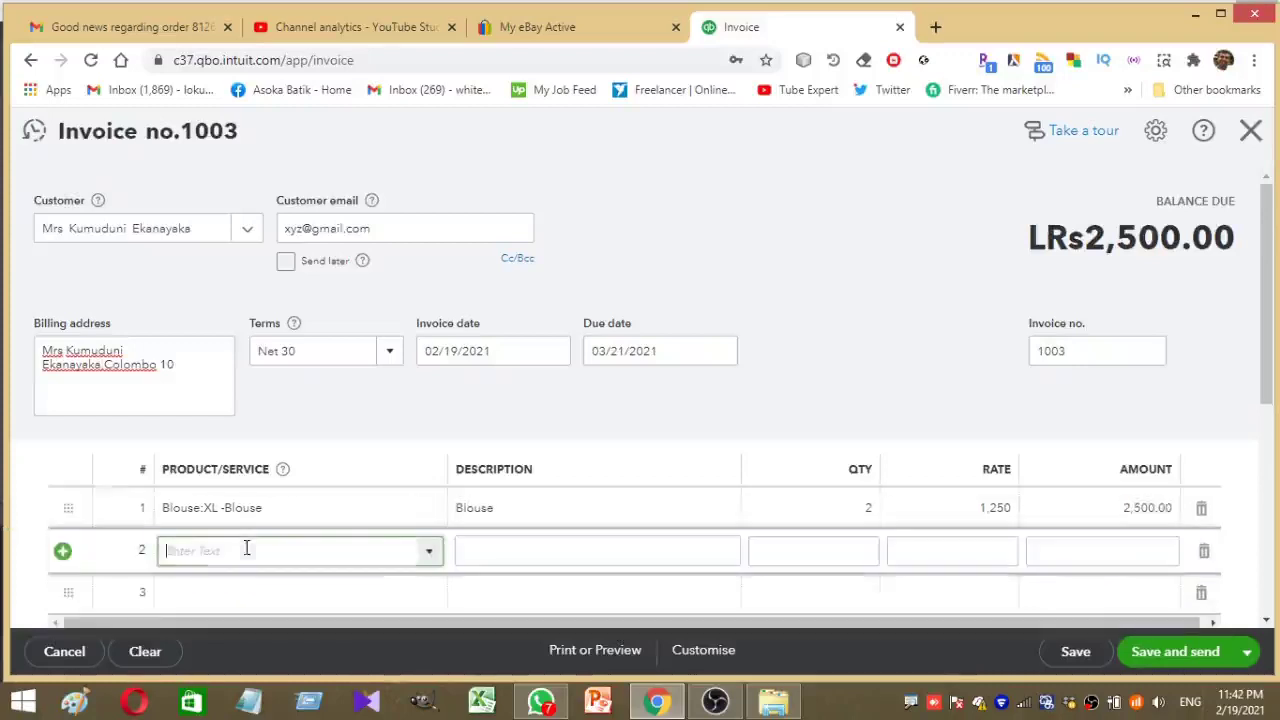
{"action": "left_click", "coordinate": [424, 551]}
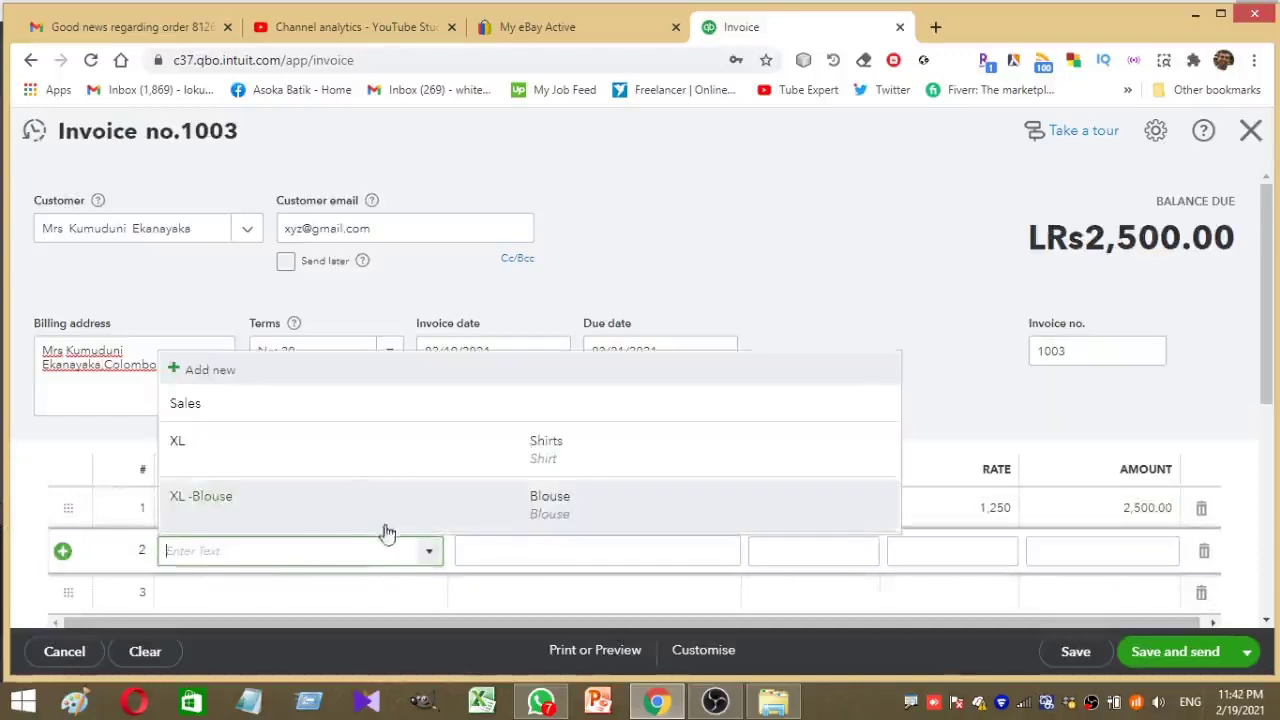
{"action": "left_click", "coordinate": [368, 474]}
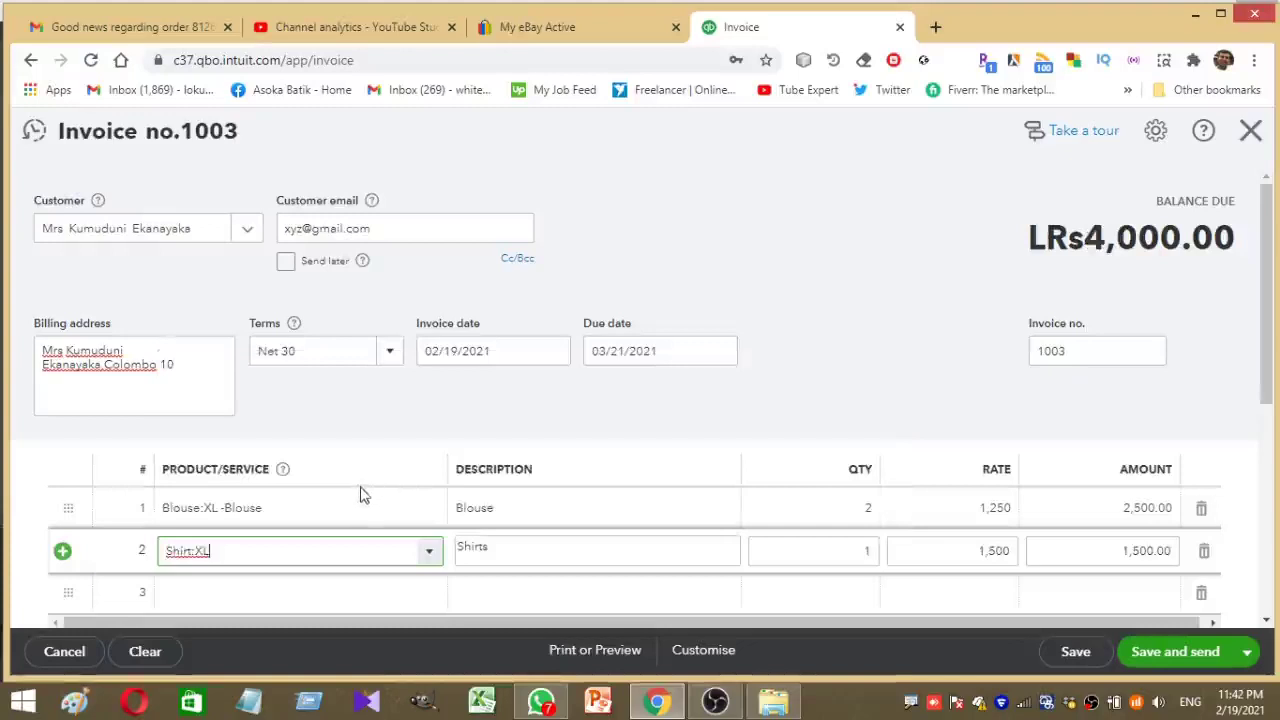
{"action": "left_click", "coordinate": [950, 552]}
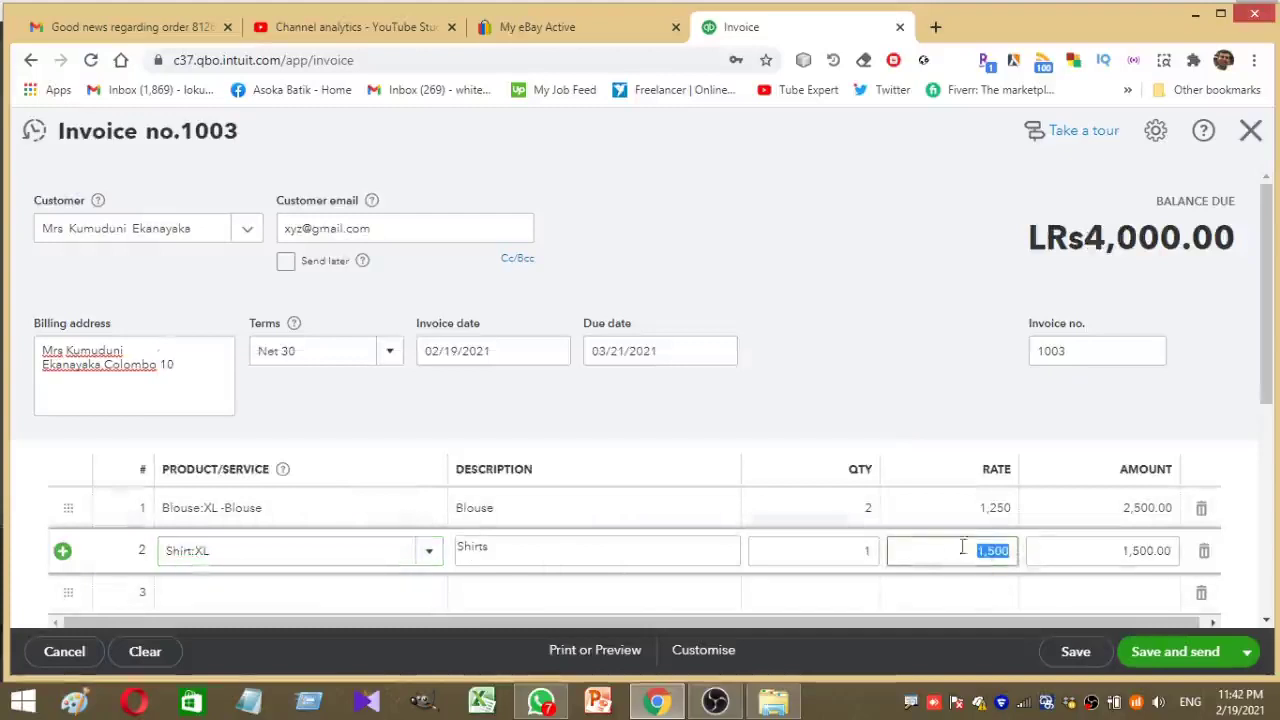
{"action": "left_click", "coordinate": [847, 552]}
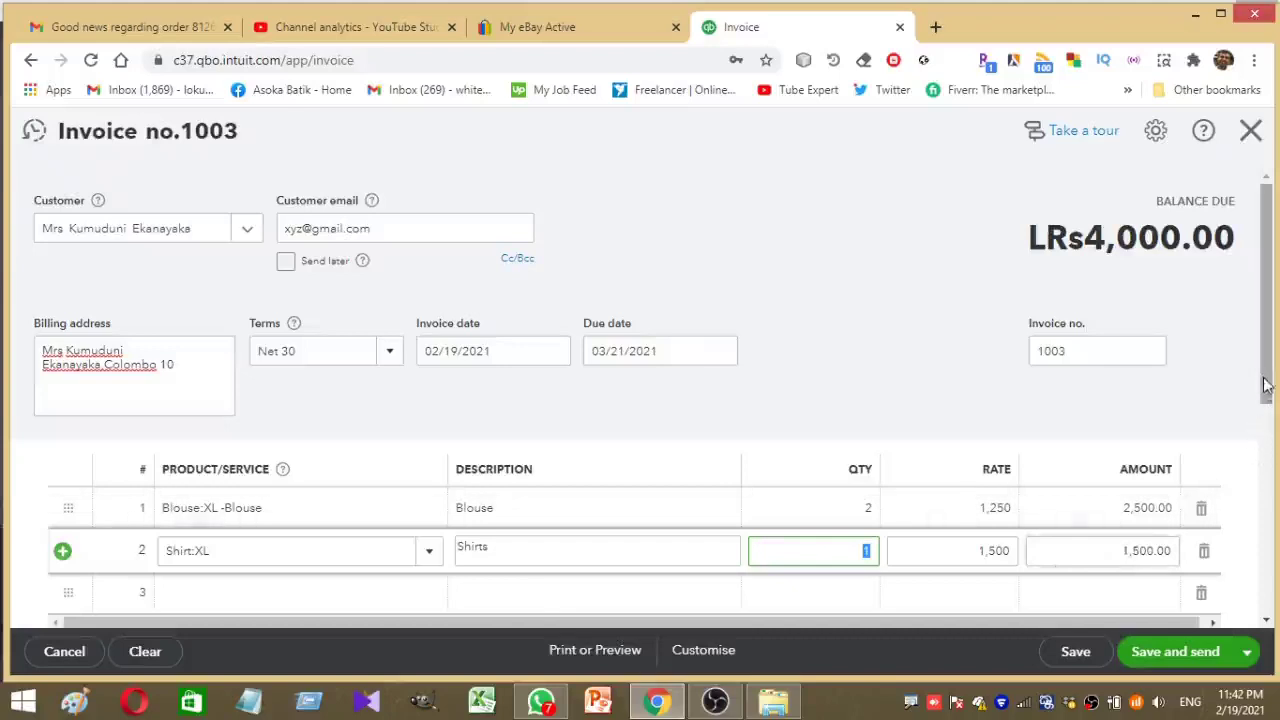
Enter "AAAAAAAAA" as the message on the invoice.
{"action": "scroll", "coordinate": [1265, 410], "scroll_direction": "down", "scroll_amount": 2}
{"action": "scroll", "coordinate": [640, 400], "scroll_direction": "up", "scroll_amount": 1}
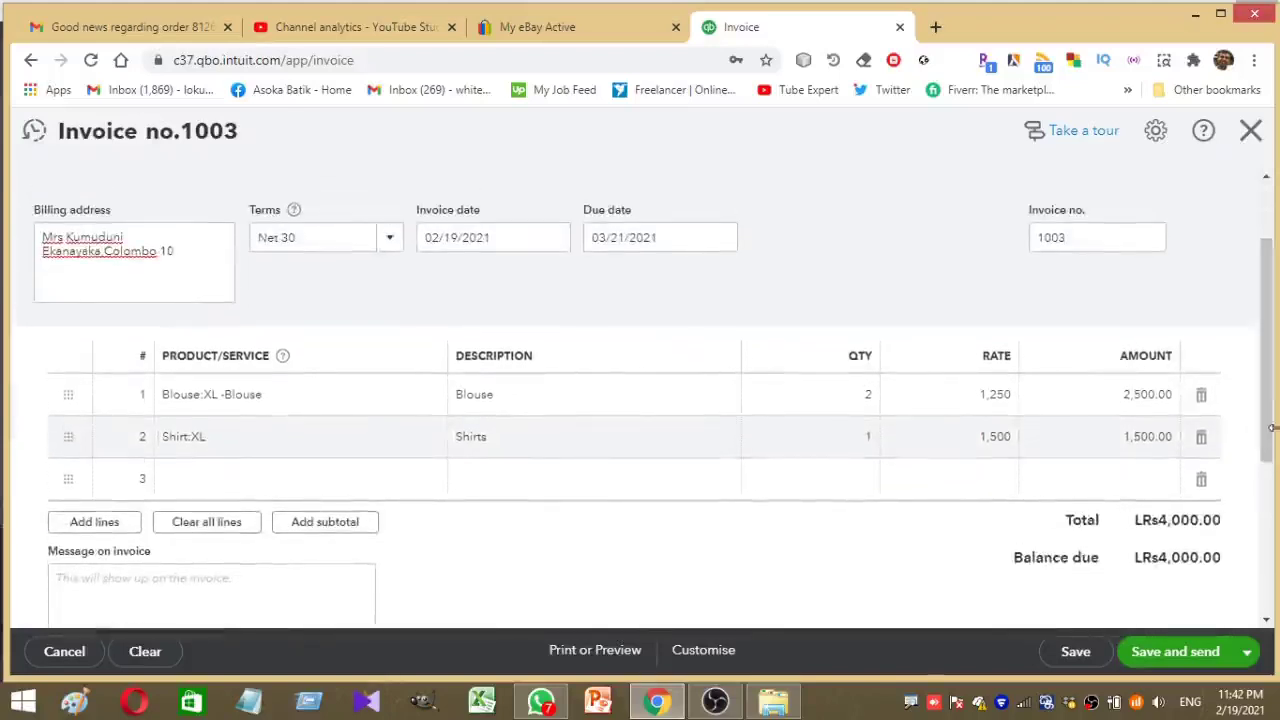
{"action": "left_click_drag", "start_coordinate": [1270, 430], "coordinate": [1265, 526]}
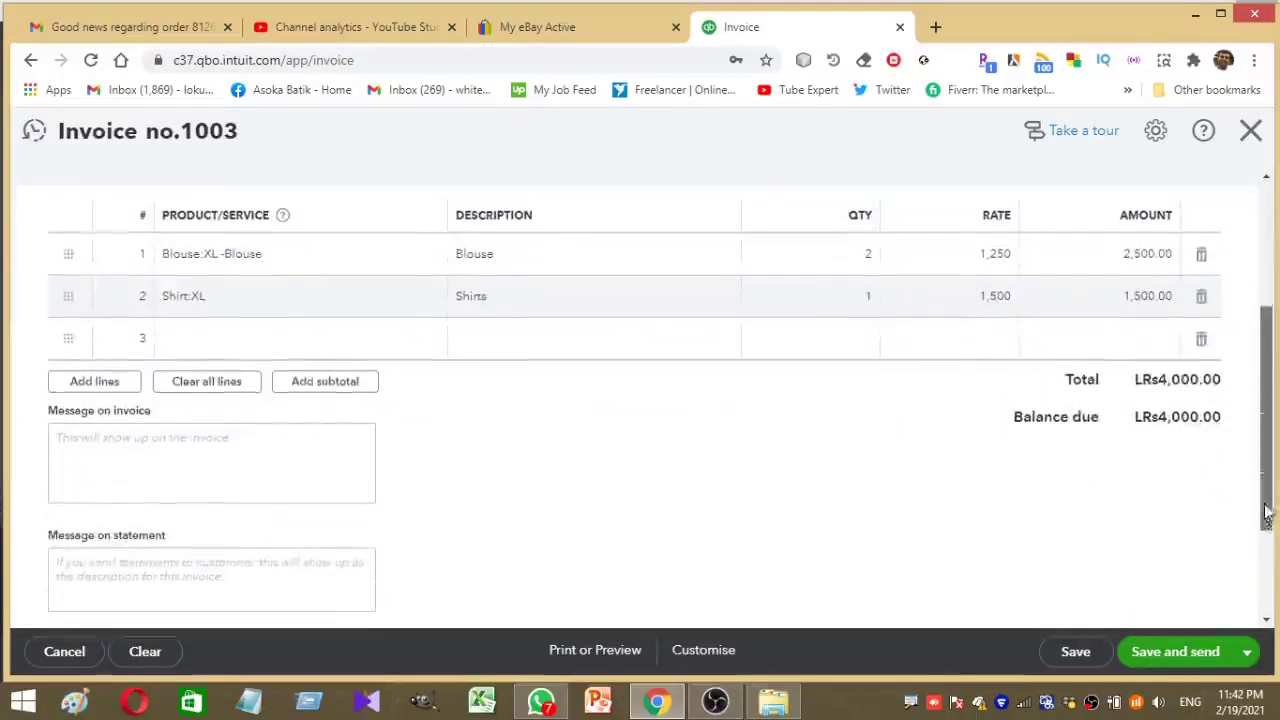
{"action": "left_click", "coordinate": [169, 435]}
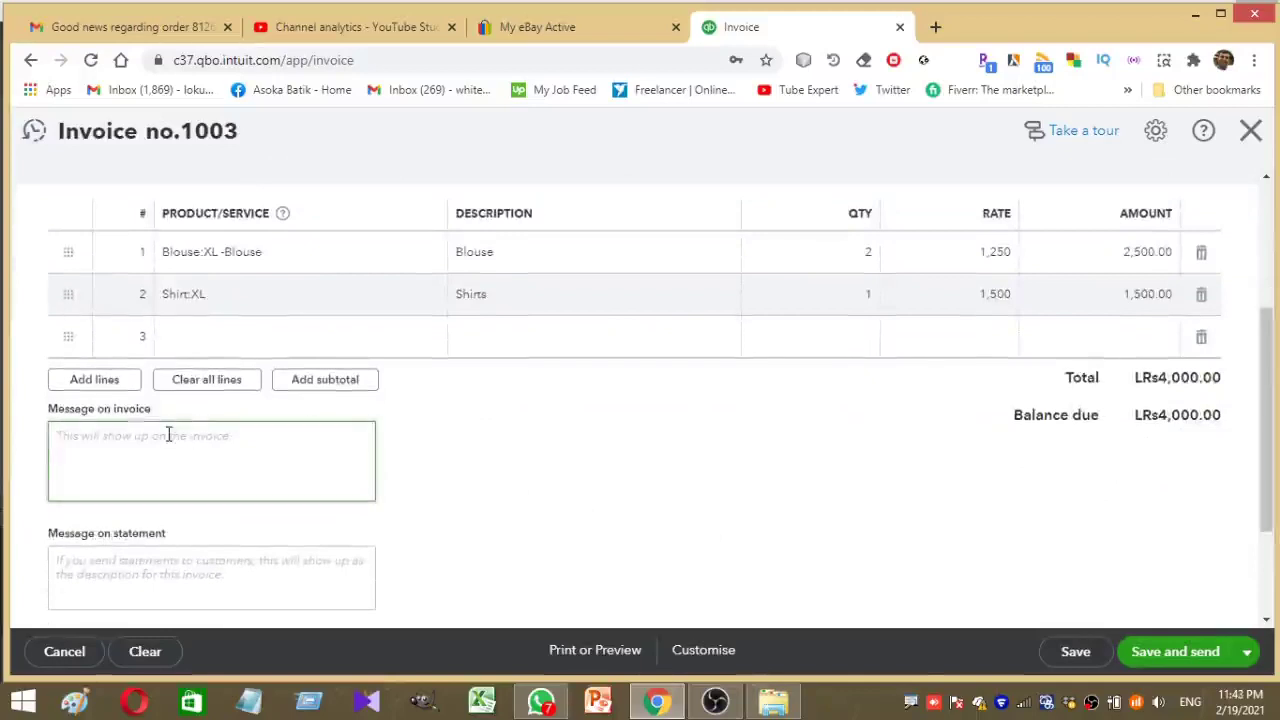
{"action": "type", "text": "AAAAAAAAA"}
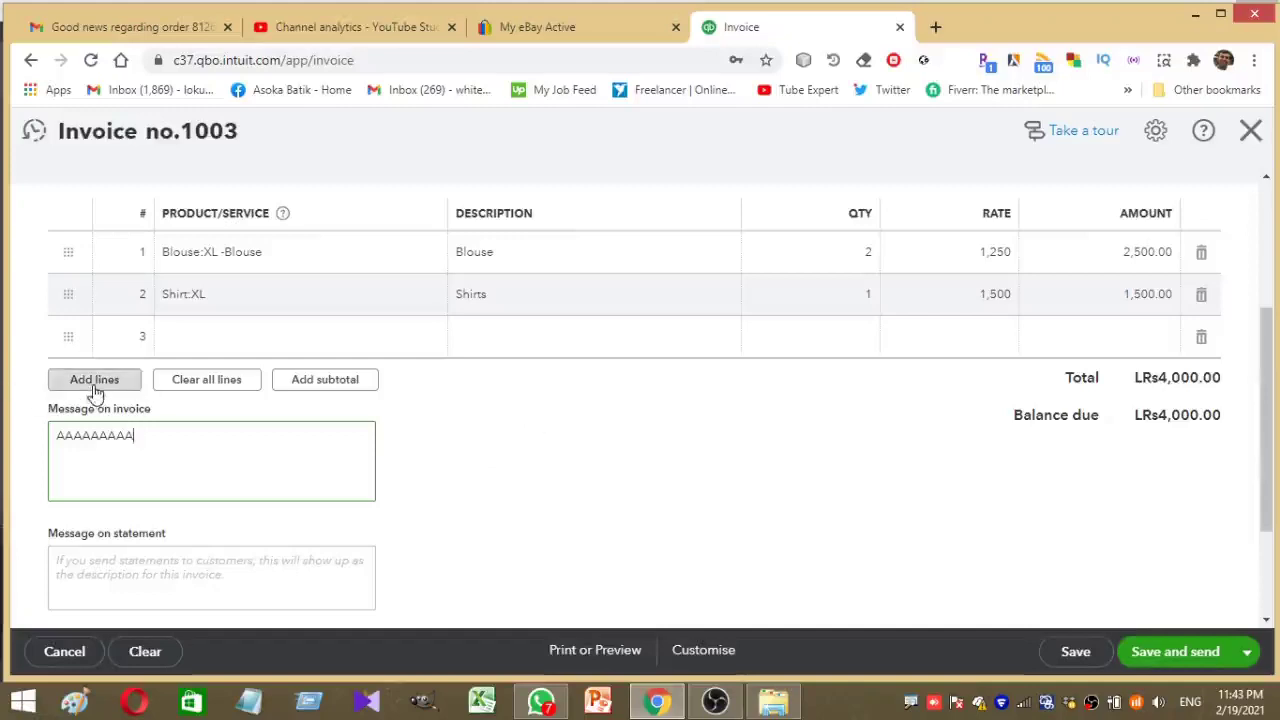
Add four more blank lines to the invoice and delete those extra lines again.
{"action": "left_click", "coordinate": [62, 380]}
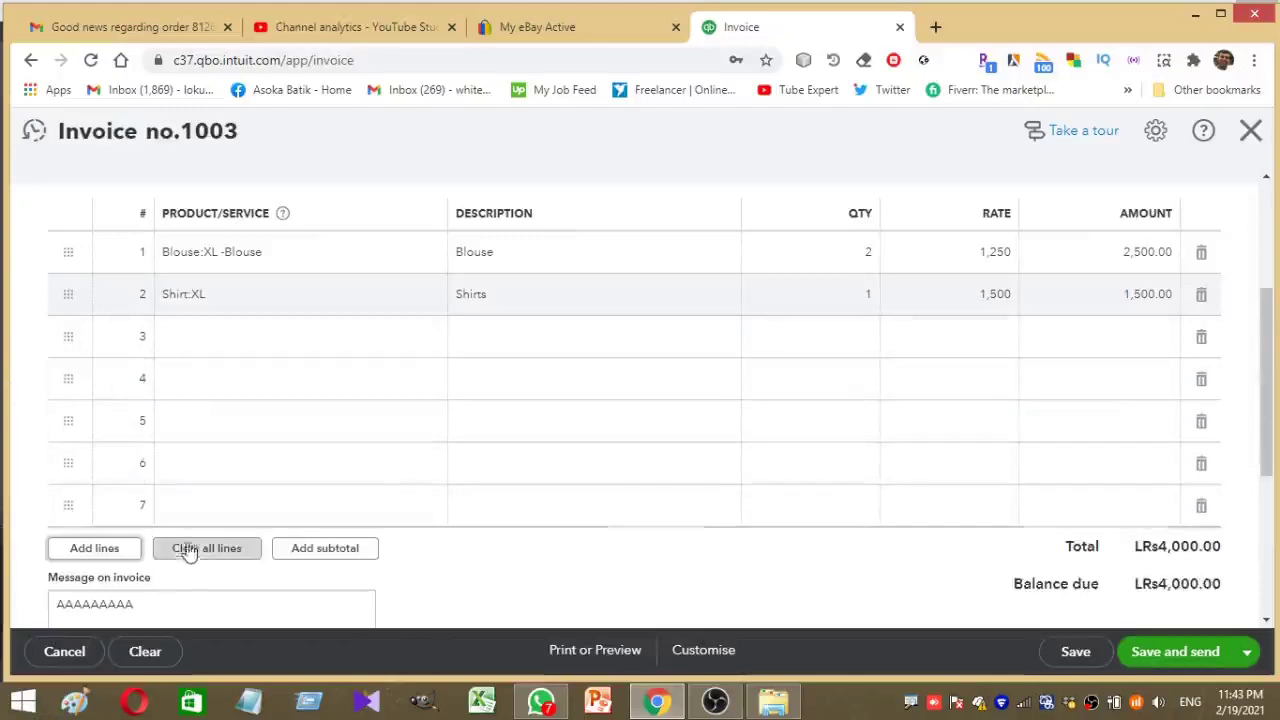
{"action": "left_click", "coordinate": [1203, 510]}
{"action": "left_click", "coordinate": [1202, 465]}
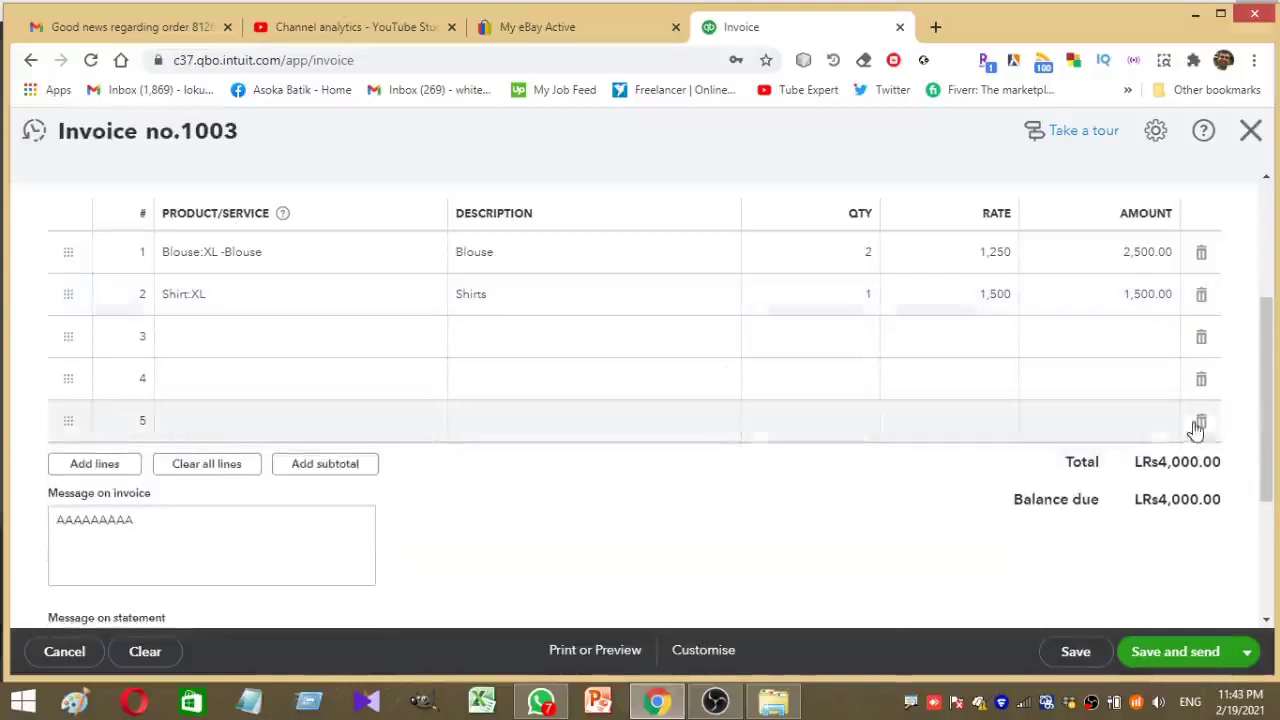
{"action": "left_click", "coordinate": [1202, 423]}
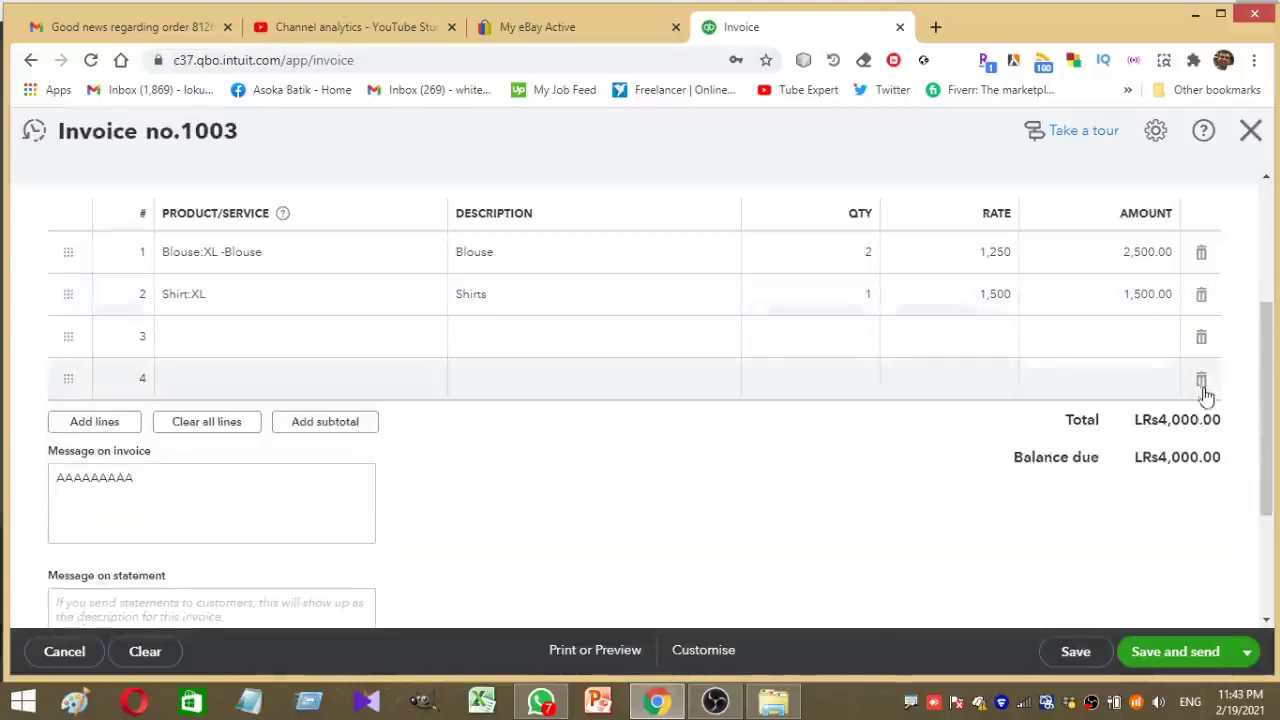
{"action": "left_click", "coordinate": [1203, 385]}
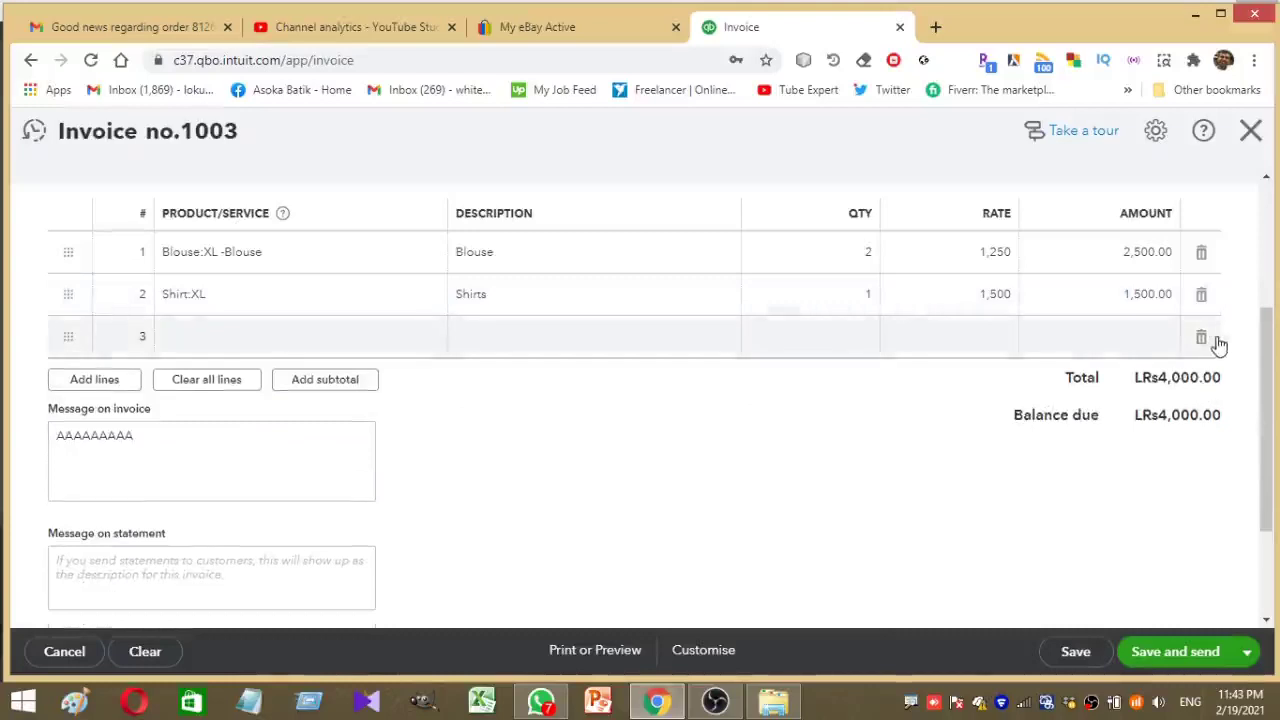
Delete the empty third line and add a subtotal below the blouse and shirt lines.
{"action": "left_click", "coordinate": [1202, 338]}
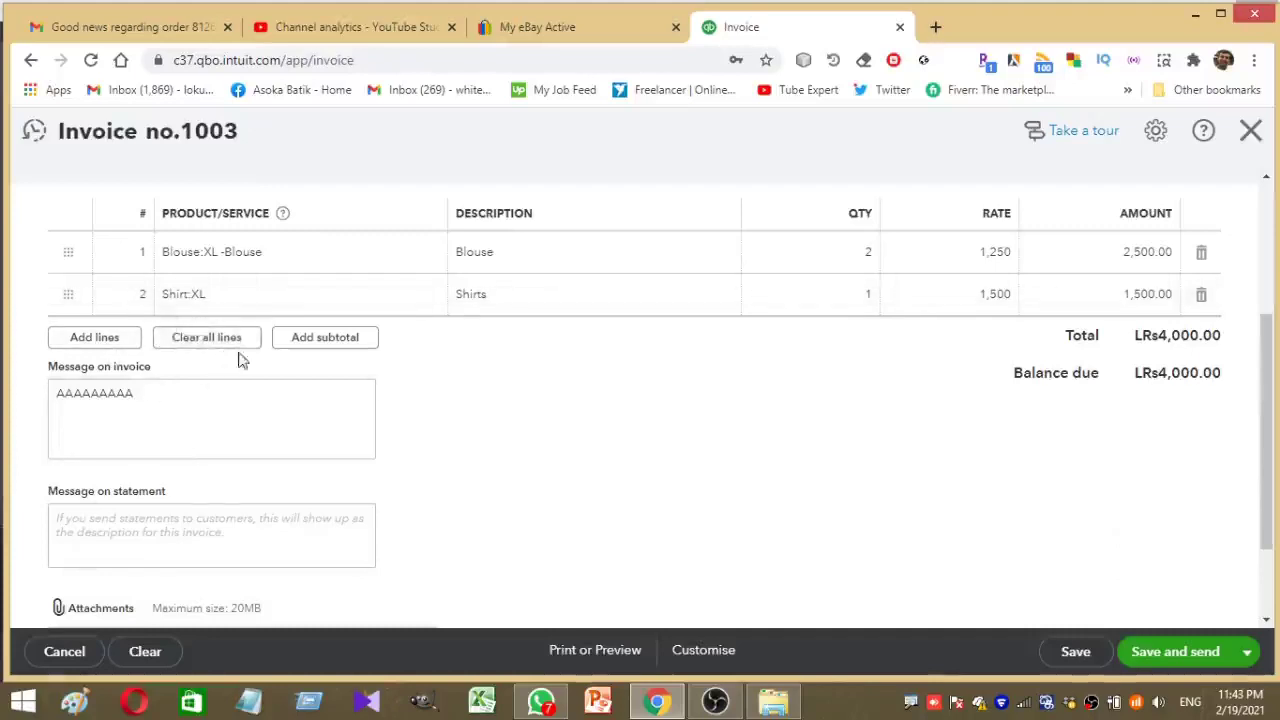
{"action": "mouse_move", "coordinate": [228, 345]}
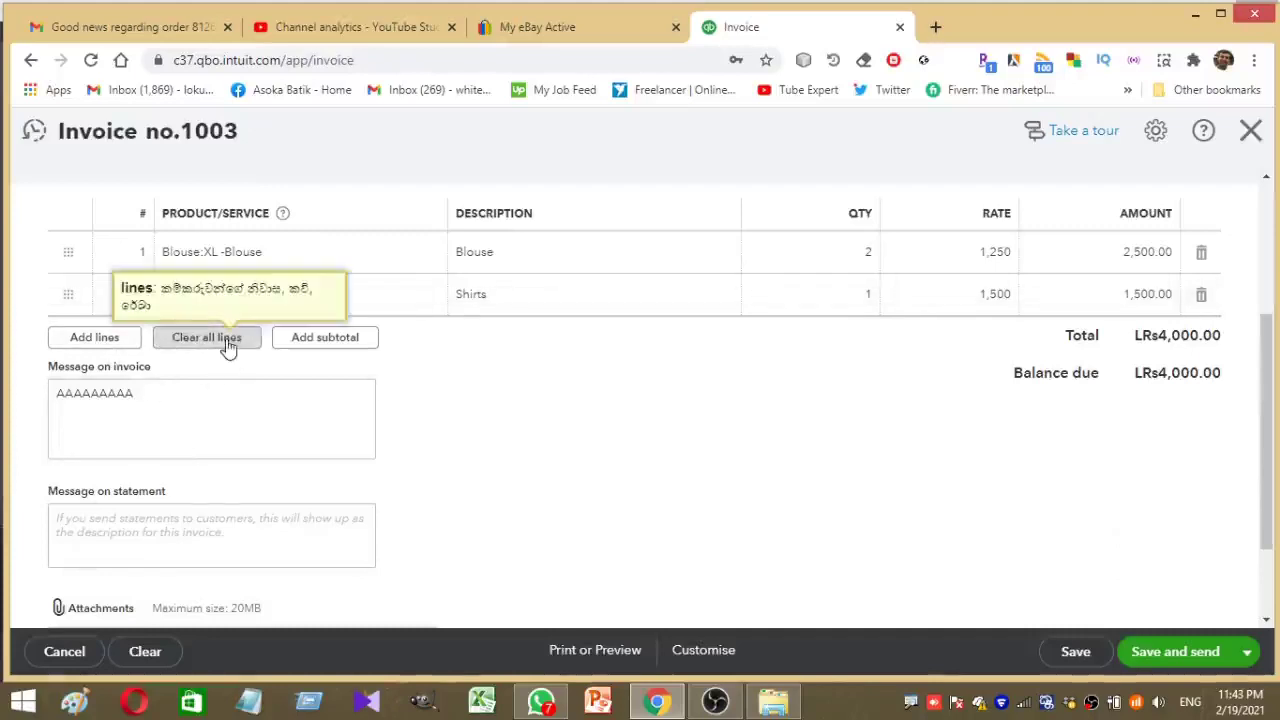
{"action": "left_click", "coordinate": [327, 340]}
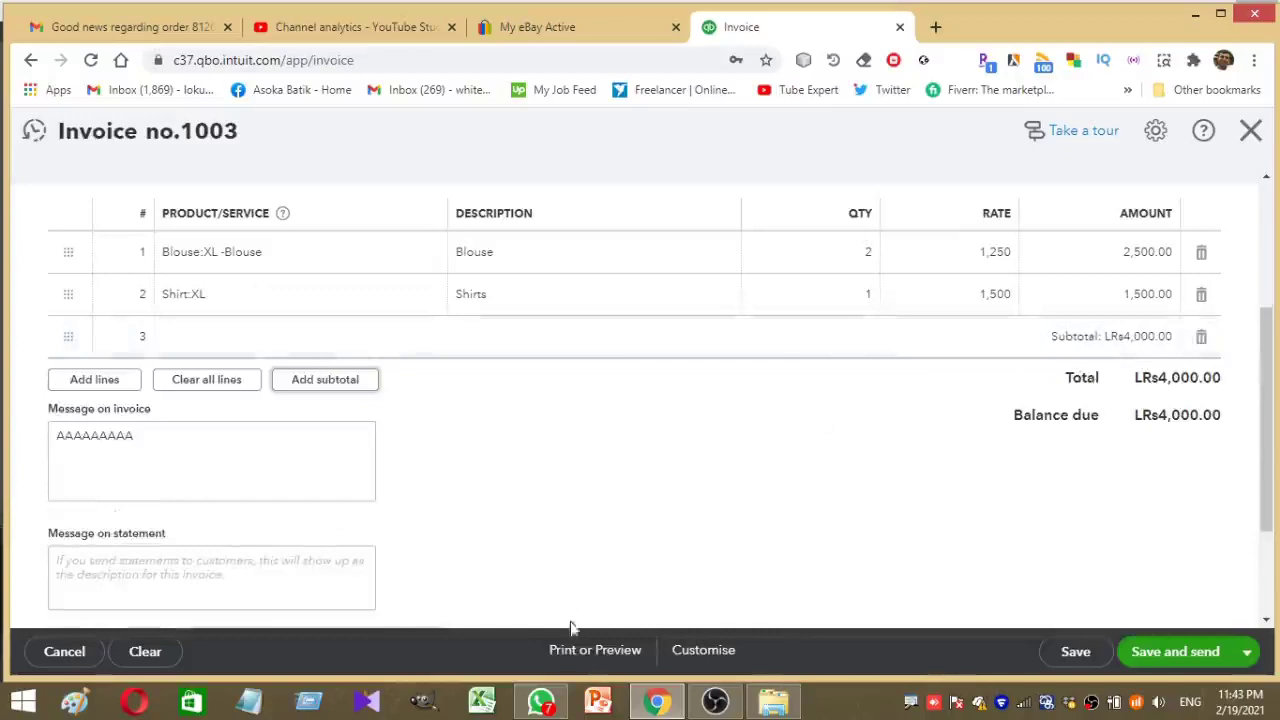
Open the print preview of the invoice and review its layout from the header down to the balance due.
{"action": "left_click", "coordinate": [587, 668]}
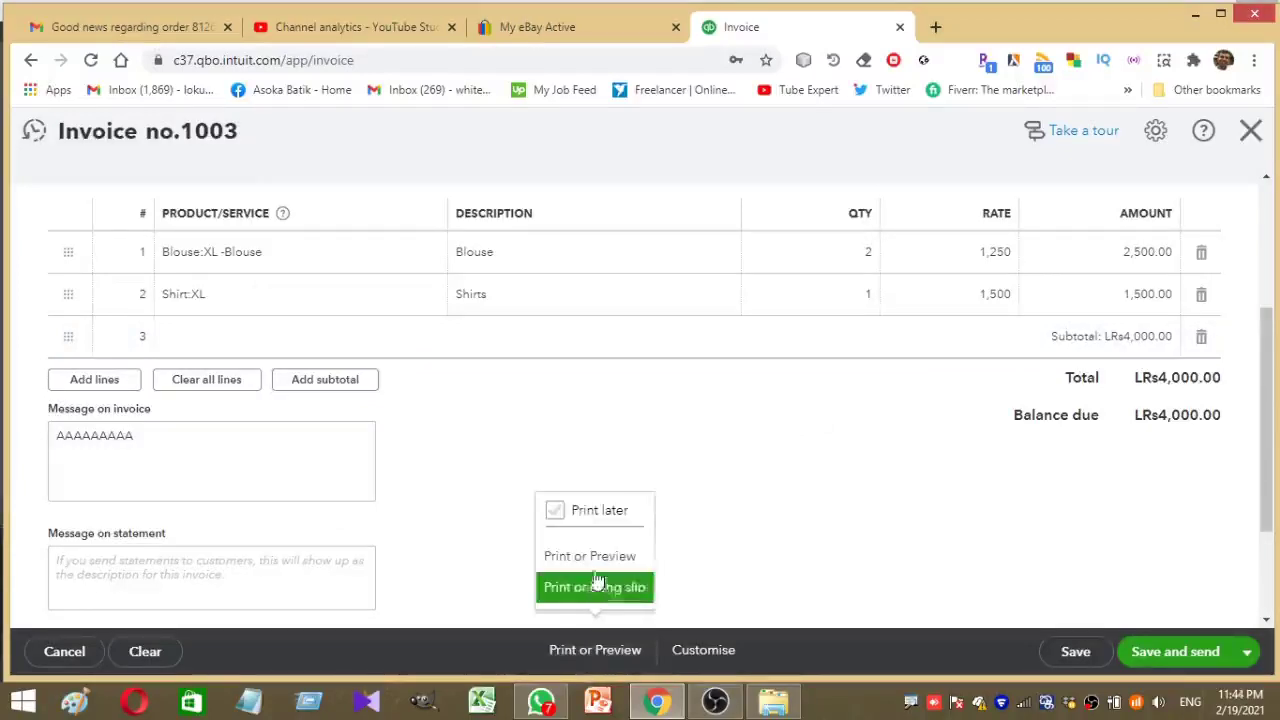
{"action": "mouse_move", "coordinate": [632, 568]}
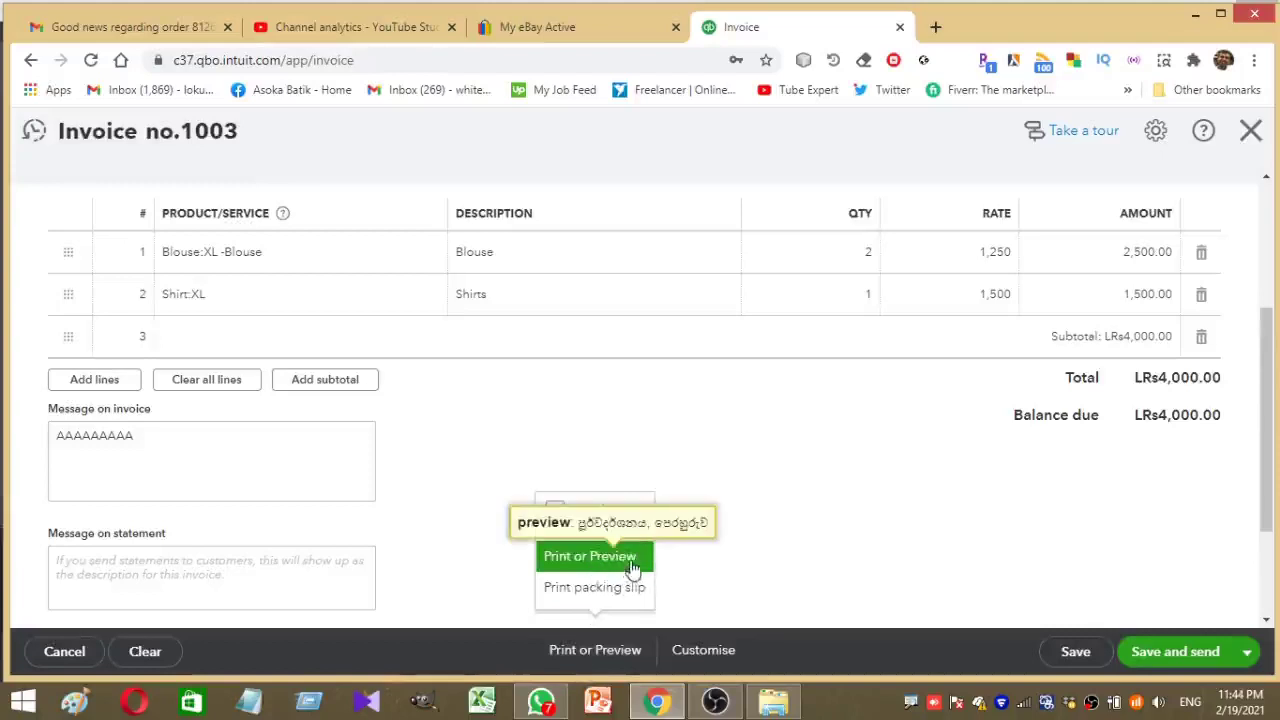
{"action": "left_click", "coordinate": [628, 567]}
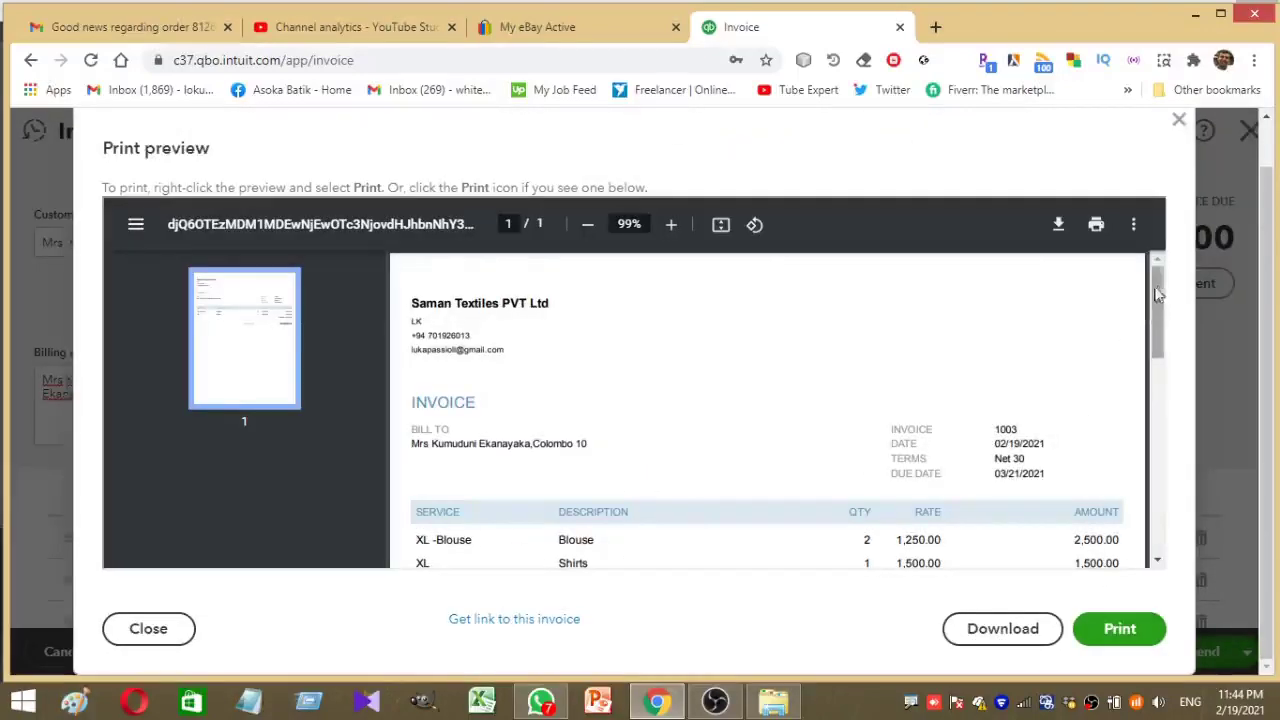
{"action": "scroll", "coordinate": [1160, 345], "scroll_direction": "down", "scroll_amount": 3}
{"action": "left_click_drag", "start_coordinate": [1165, 357], "coordinate": [1172, 270]}
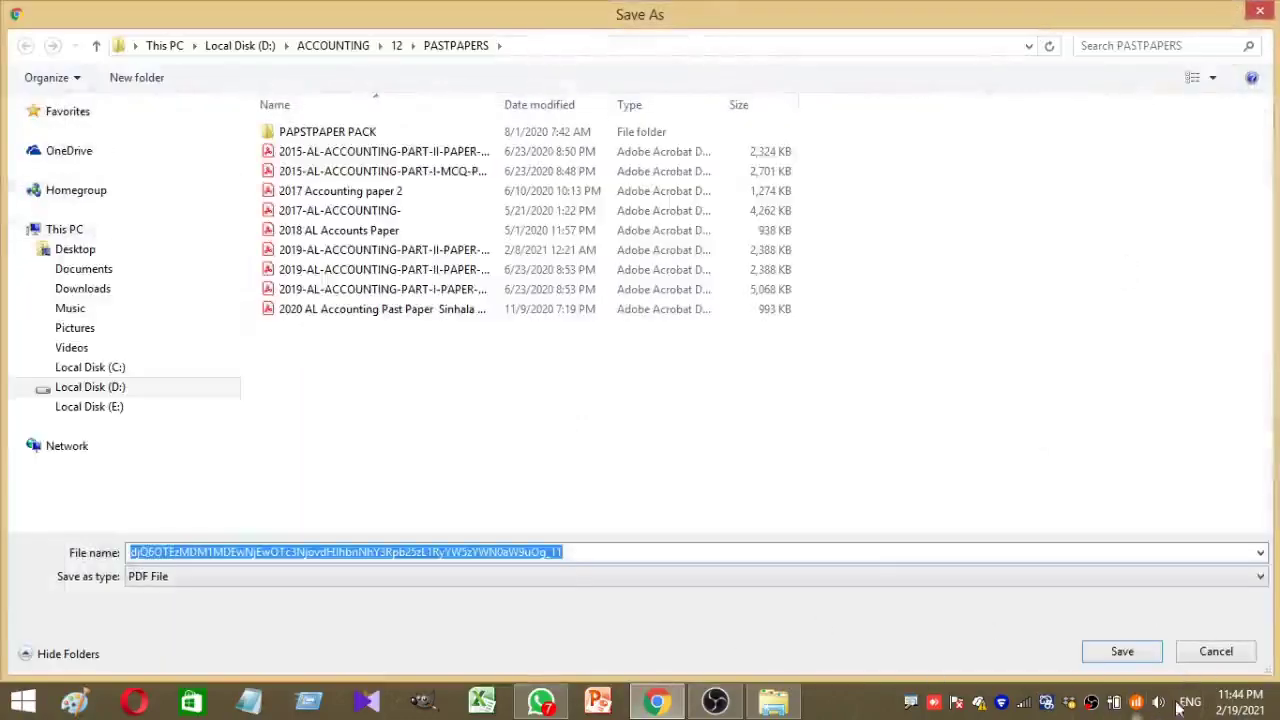
{"action": "left_click", "coordinate": [1216, 652]}
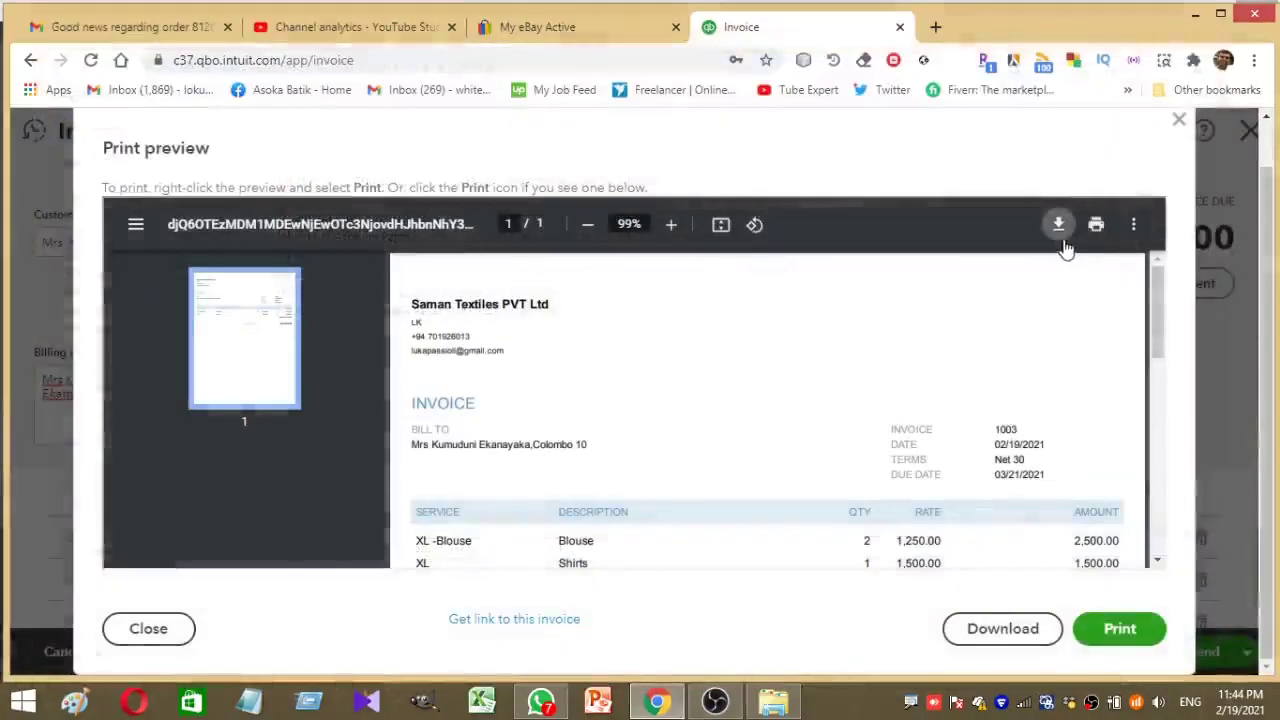
{"action": "left_click", "coordinate": [1135, 226]}
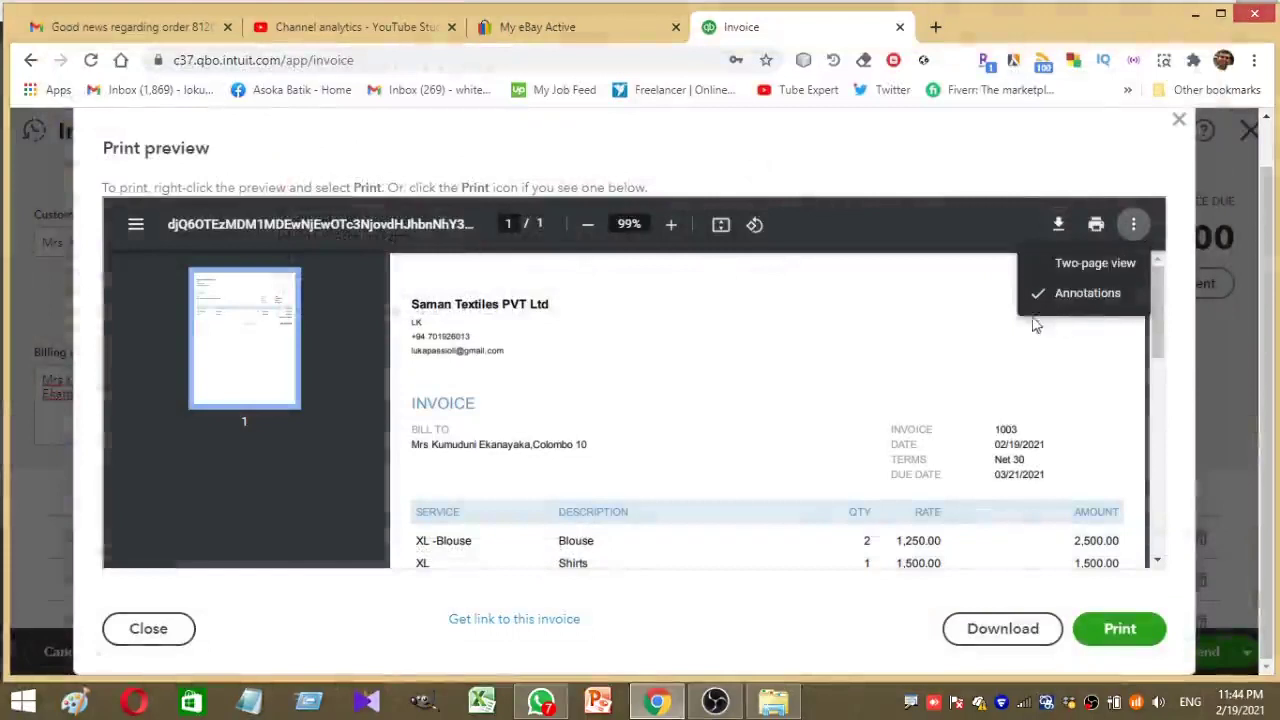
{"action": "left_click", "coordinate": [810, 407]}
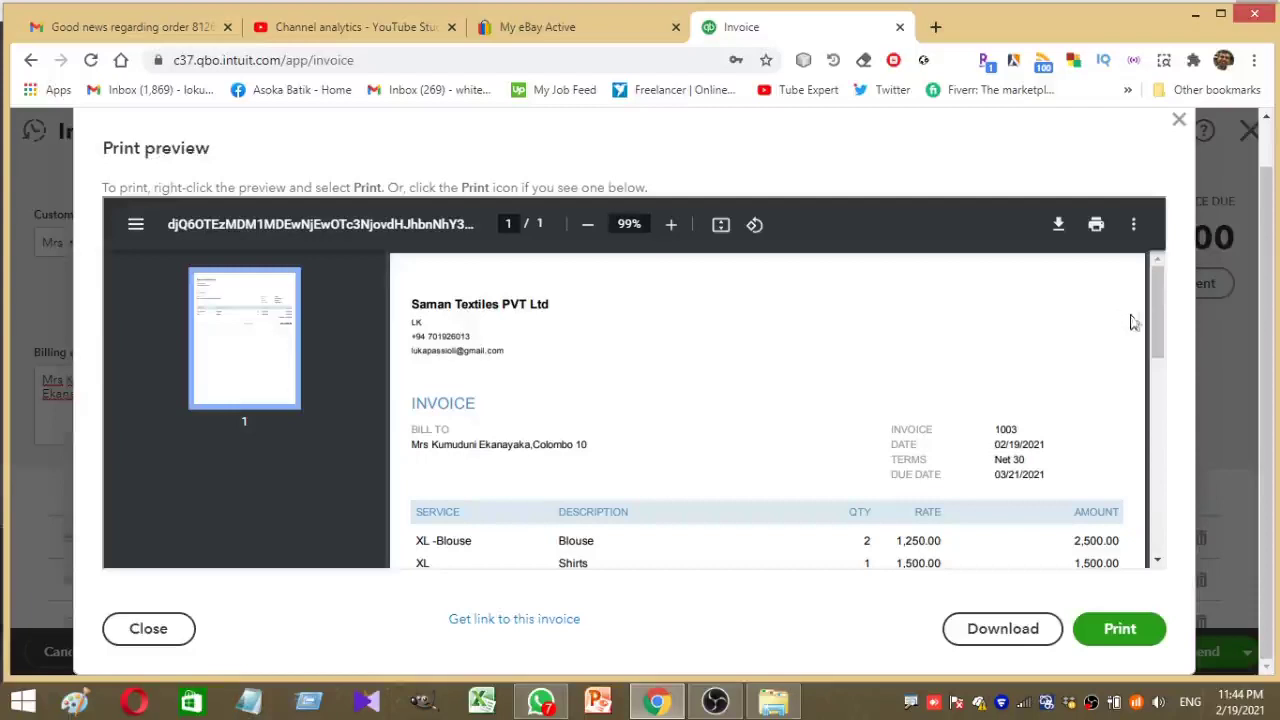
Check the line items, subtotal and message in the invoice's print preview, and close the preview.
{"action": "left_click_drag", "start_coordinate": [1158, 295], "coordinate": [1158, 357]}
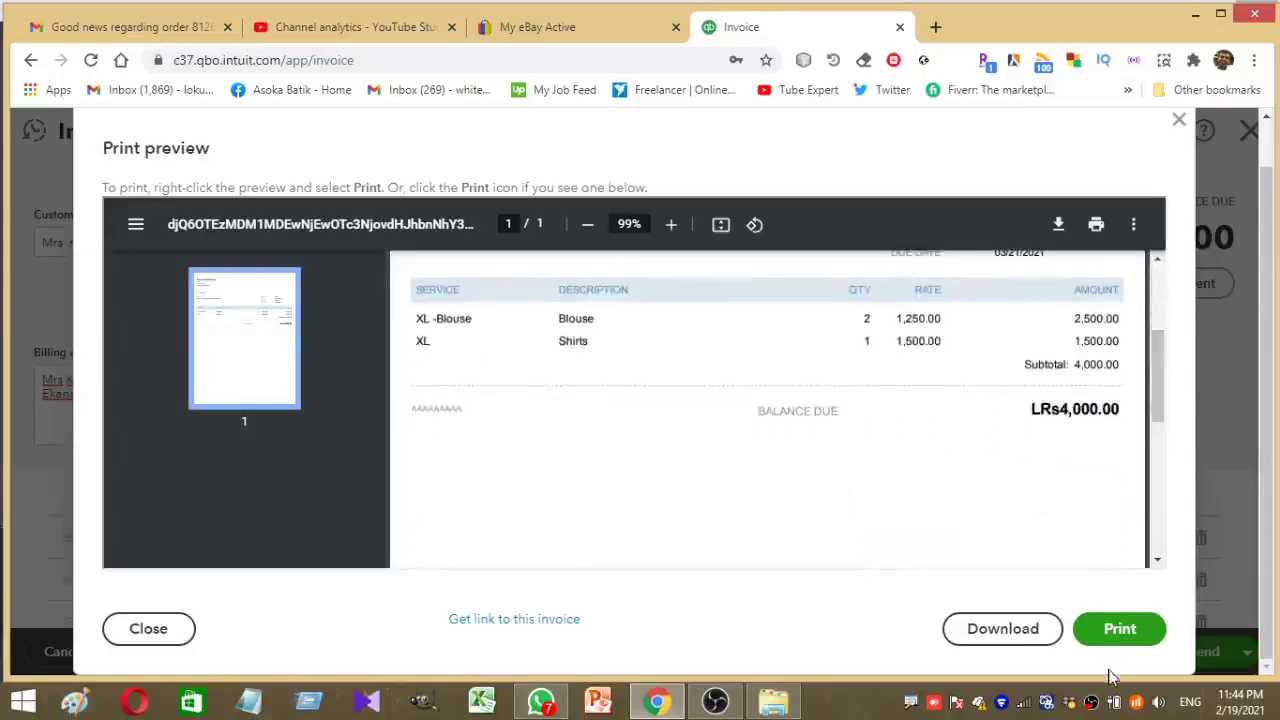
{"action": "left_click_drag", "start_coordinate": [1158, 400], "coordinate": [1171, 277]}
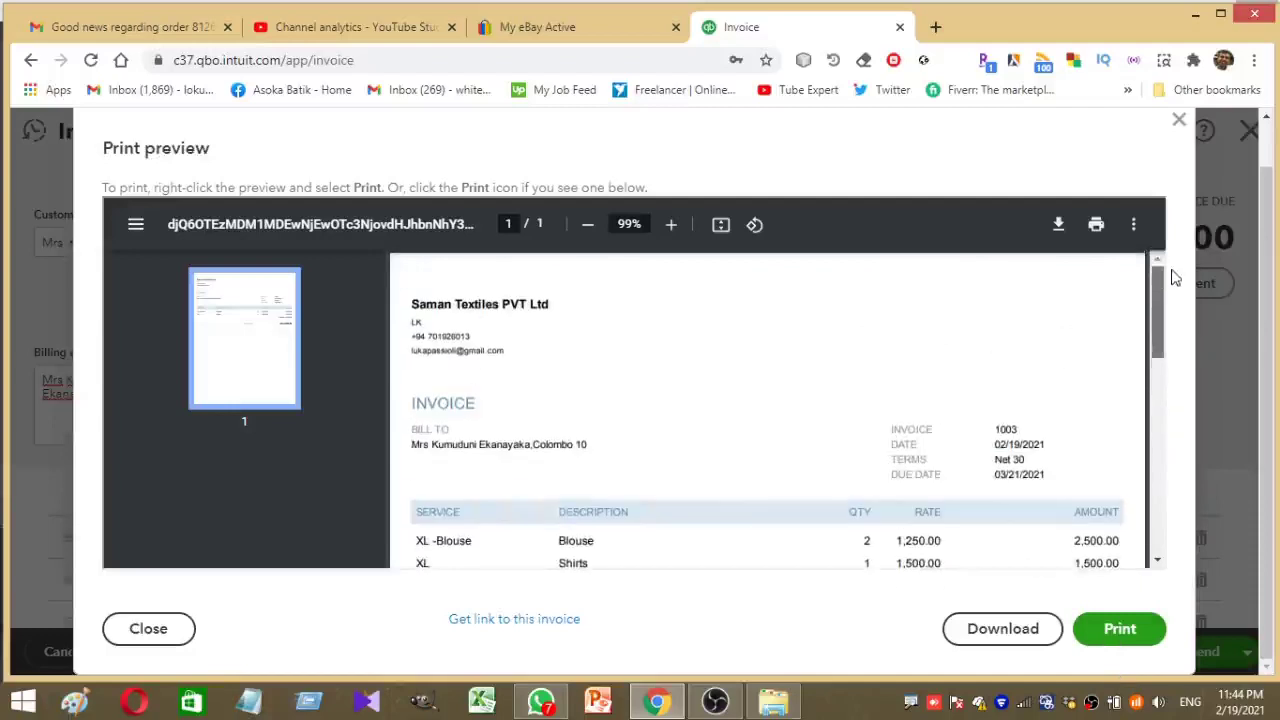
{"action": "left_click", "coordinate": [1180, 120]}
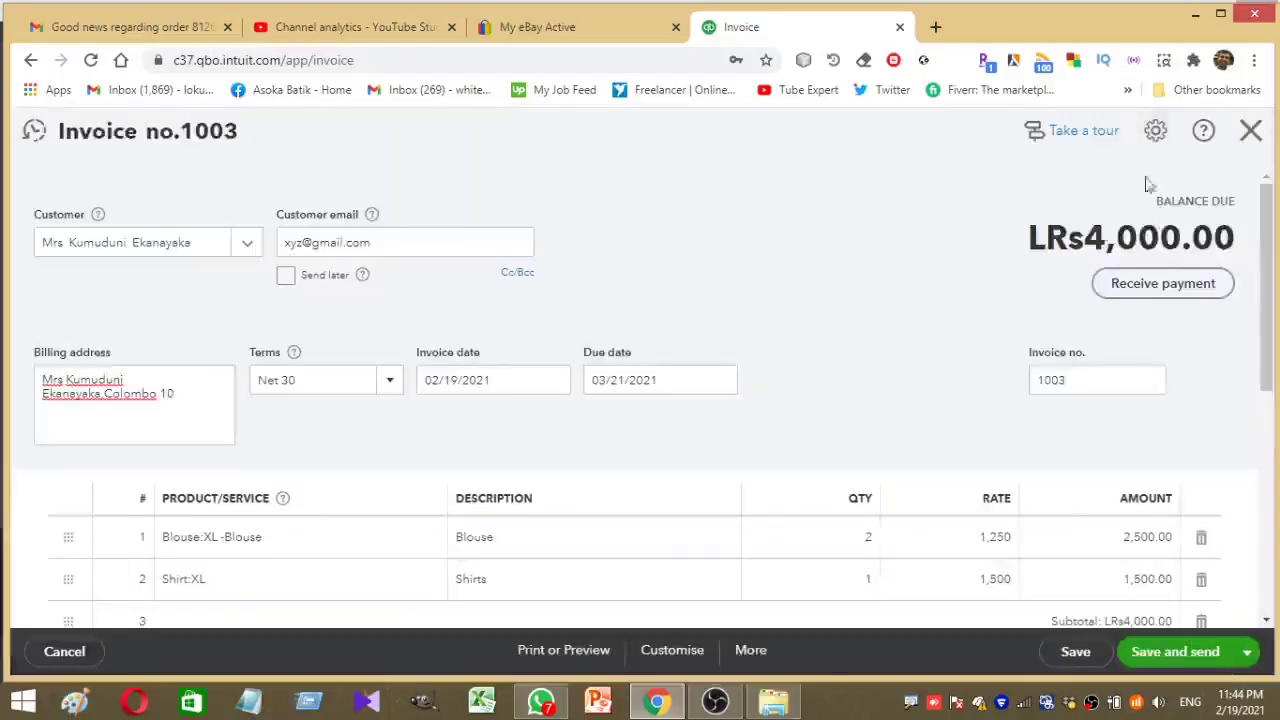
Examine the alternative save options and the additional actions offered for the invoice, such as copy, void, delete and audit history.
{"action": "mouse_move", "coordinate": [1266, 225]}
{"action": "left_mouse_down"}
{"action": "mouse_move", "coordinate": [1262, 405]}
{"action": "mouse_move", "coordinate": [1262, 393]}
{"action": "mouse_move", "coordinate": [1234, 511]}
{"action": "mouse_move", "coordinate": [1262, 220]}
{"action": "left_mouse_up"}
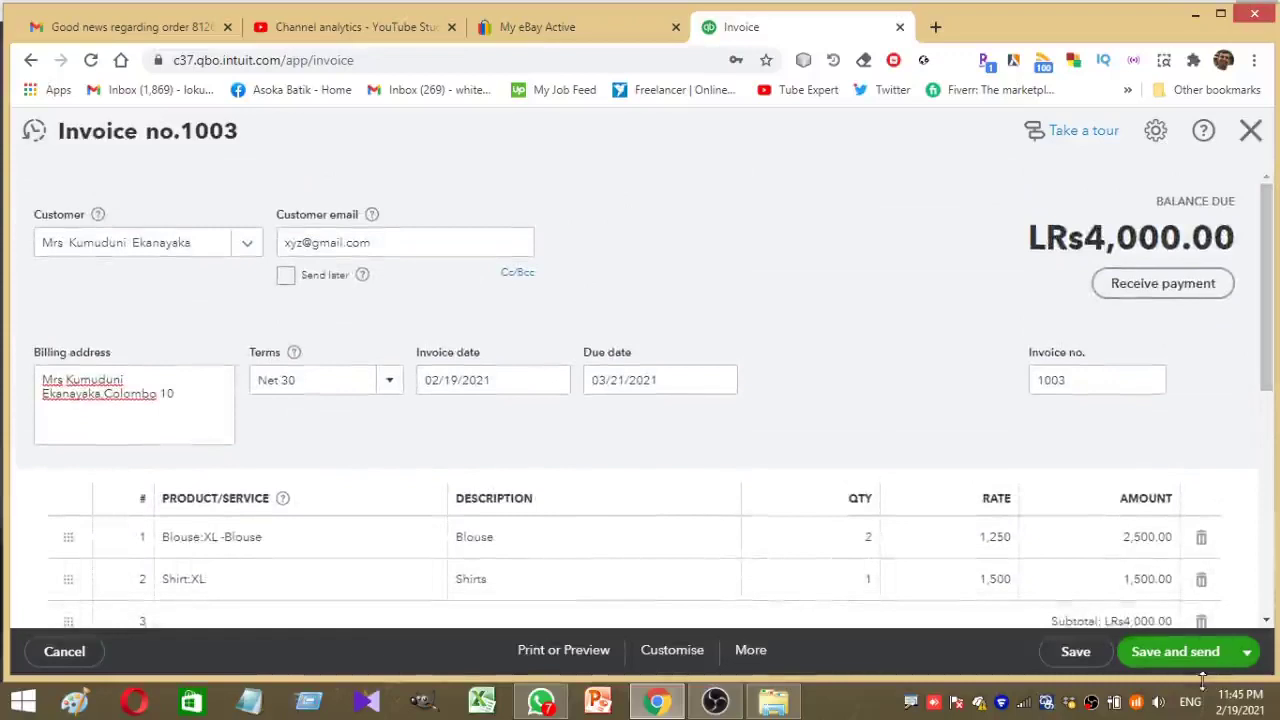
{"action": "left_click", "coordinate": [1247, 652]}
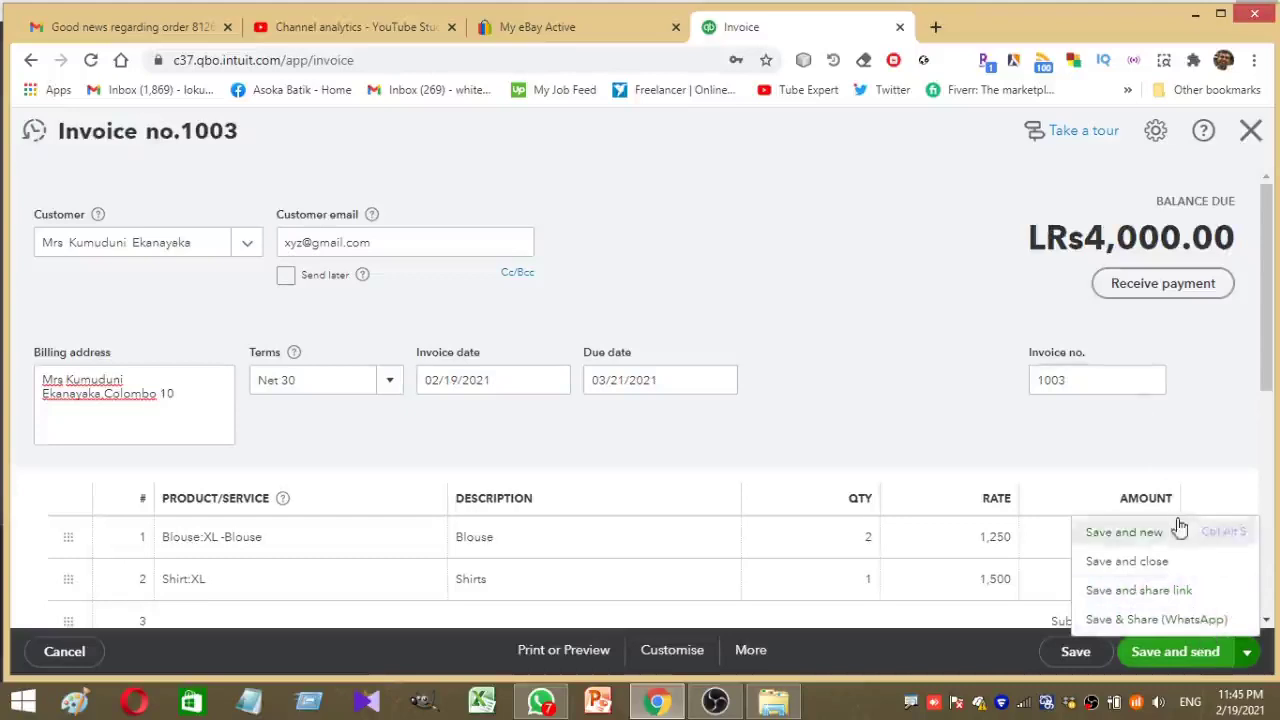
{"action": "left_click", "coordinate": [1190, 448]}
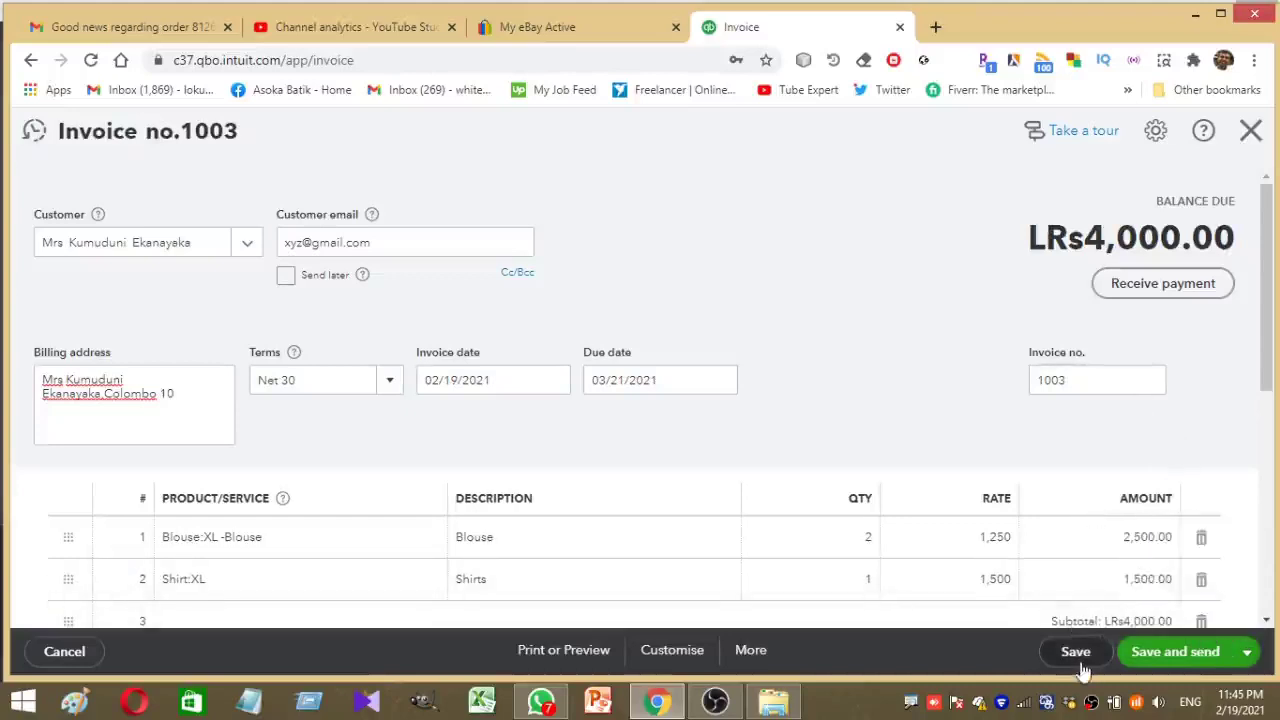
{"action": "mouse_move", "coordinate": [1080, 665]}
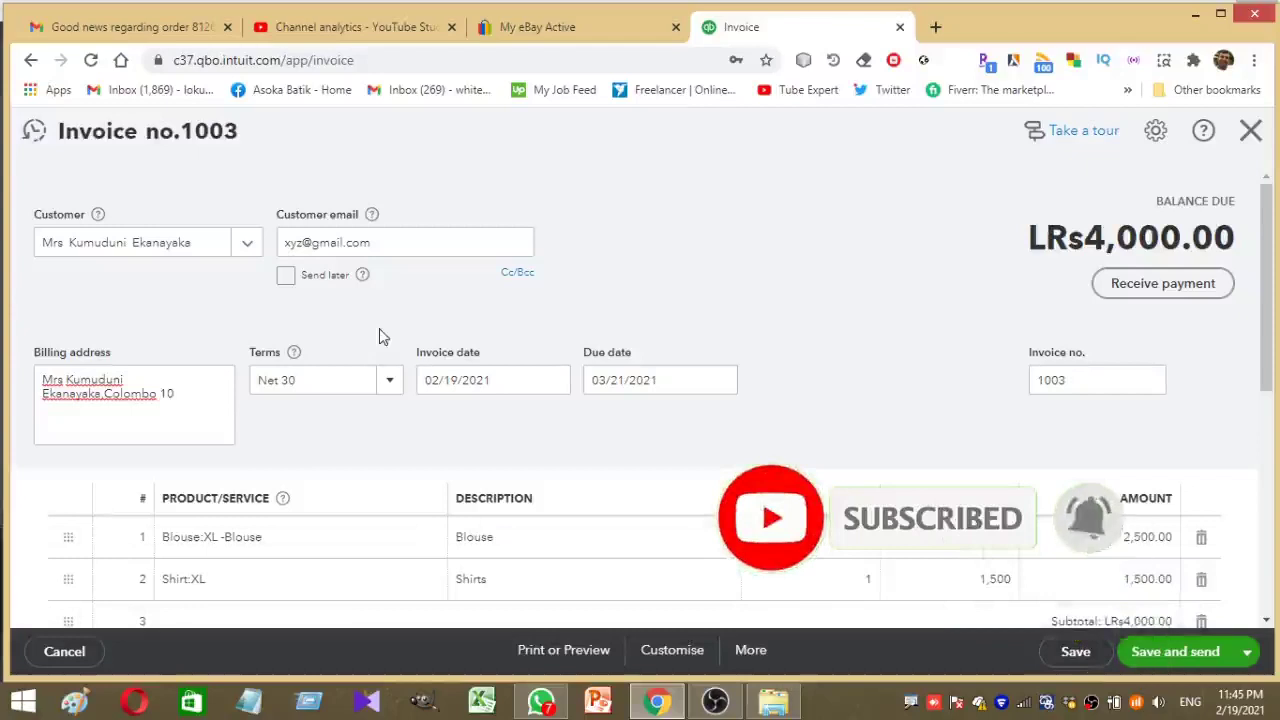
{"action": "left_click", "coordinate": [745, 652]}
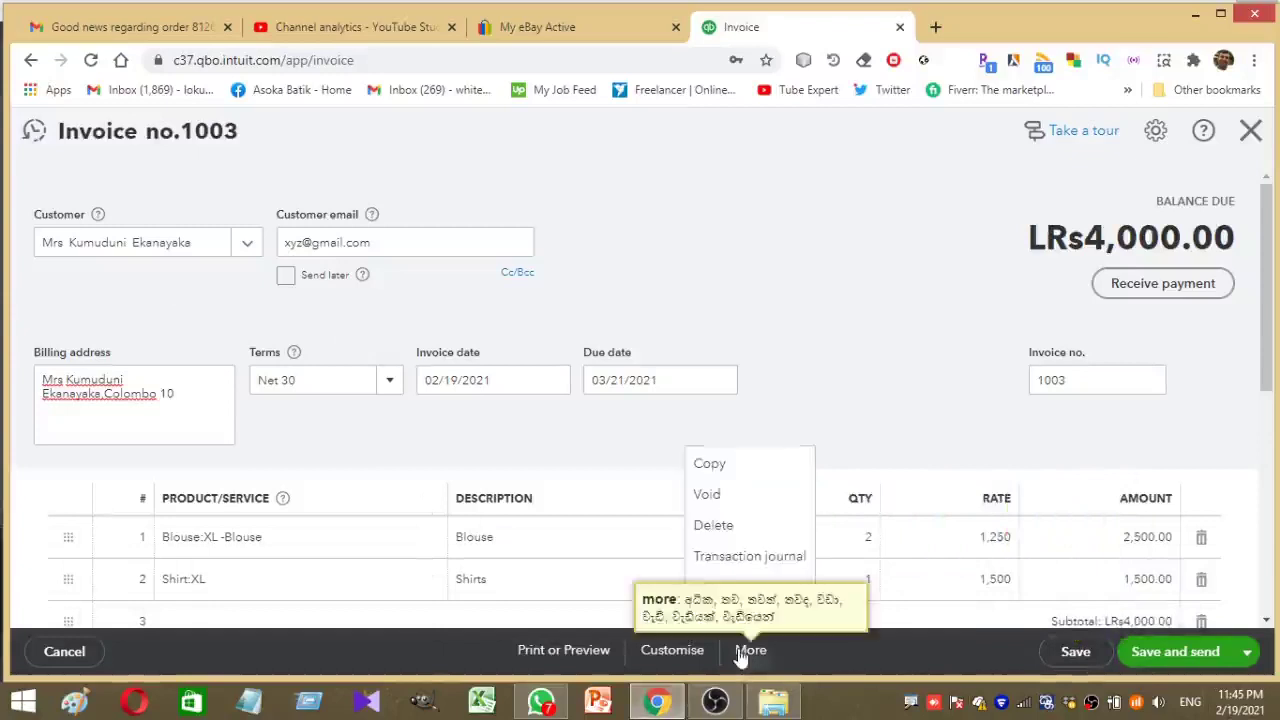
{"action": "left_click", "coordinate": [888, 403]}
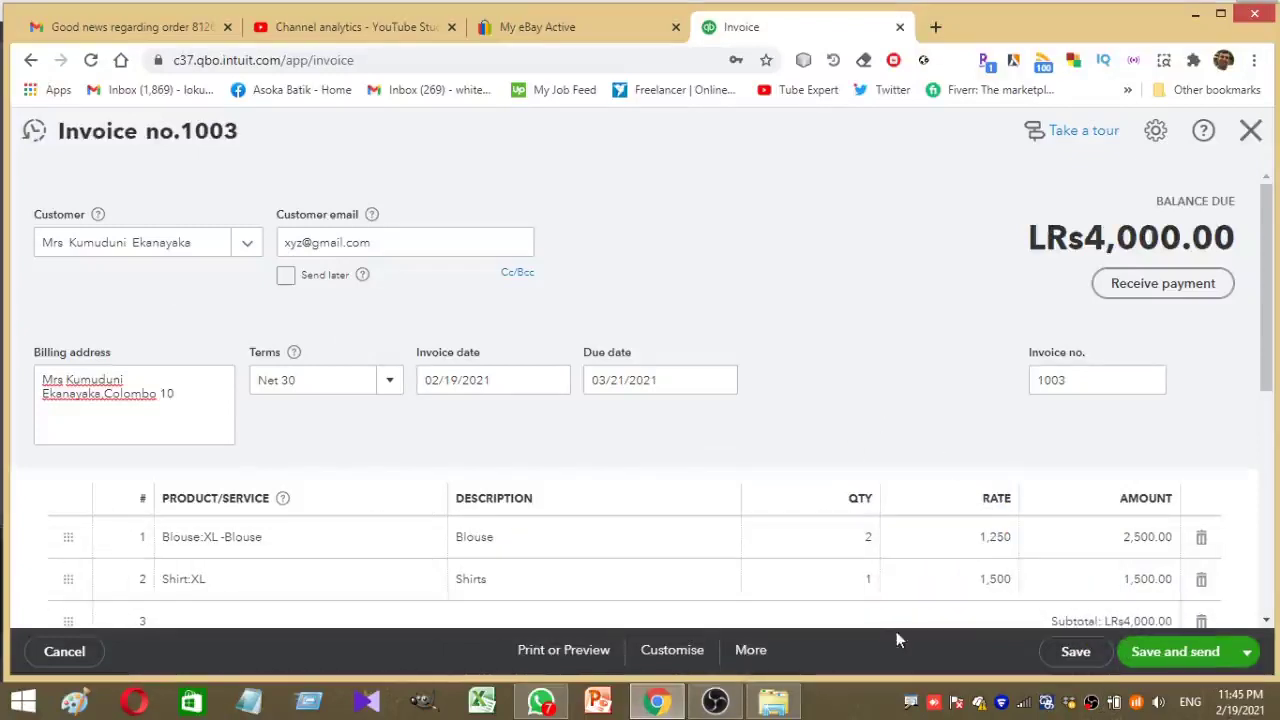
{"action": "left_click", "coordinate": [749, 652]}
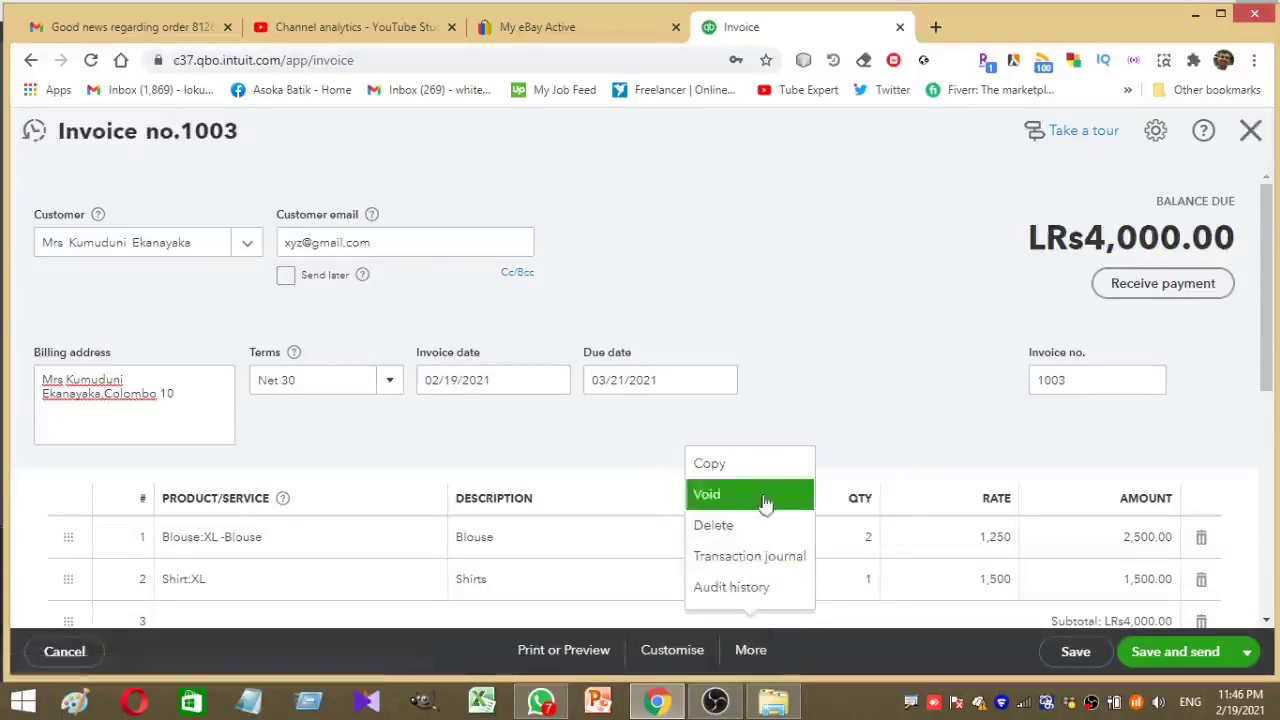
{"action": "left_click", "coordinate": [820, 395]}
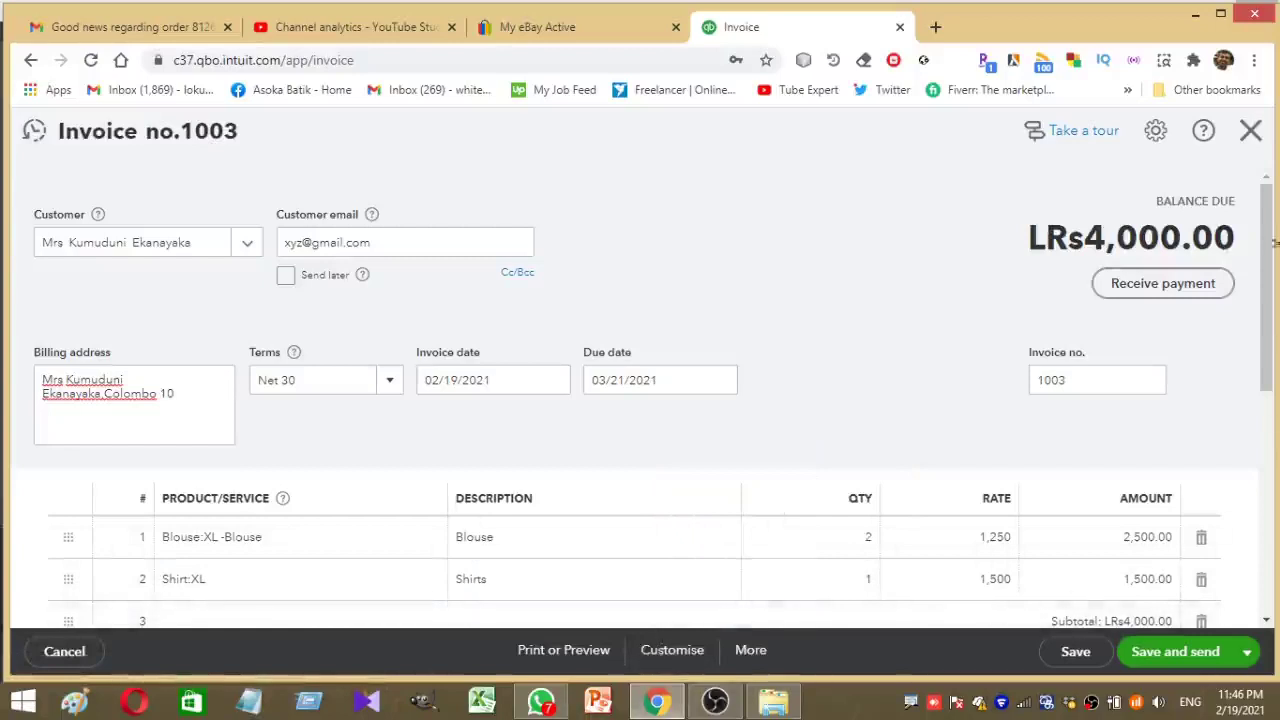
{"action": "mouse_move", "coordinate": [1275, 240]}
{"action": "left_mouse_down"}
{"action": "mouse_move", "coordinate": [1273, 440]}
{"action": "mouse_move", "coordinate": [1271, 232]}
{"action": "left_mouse_up"}
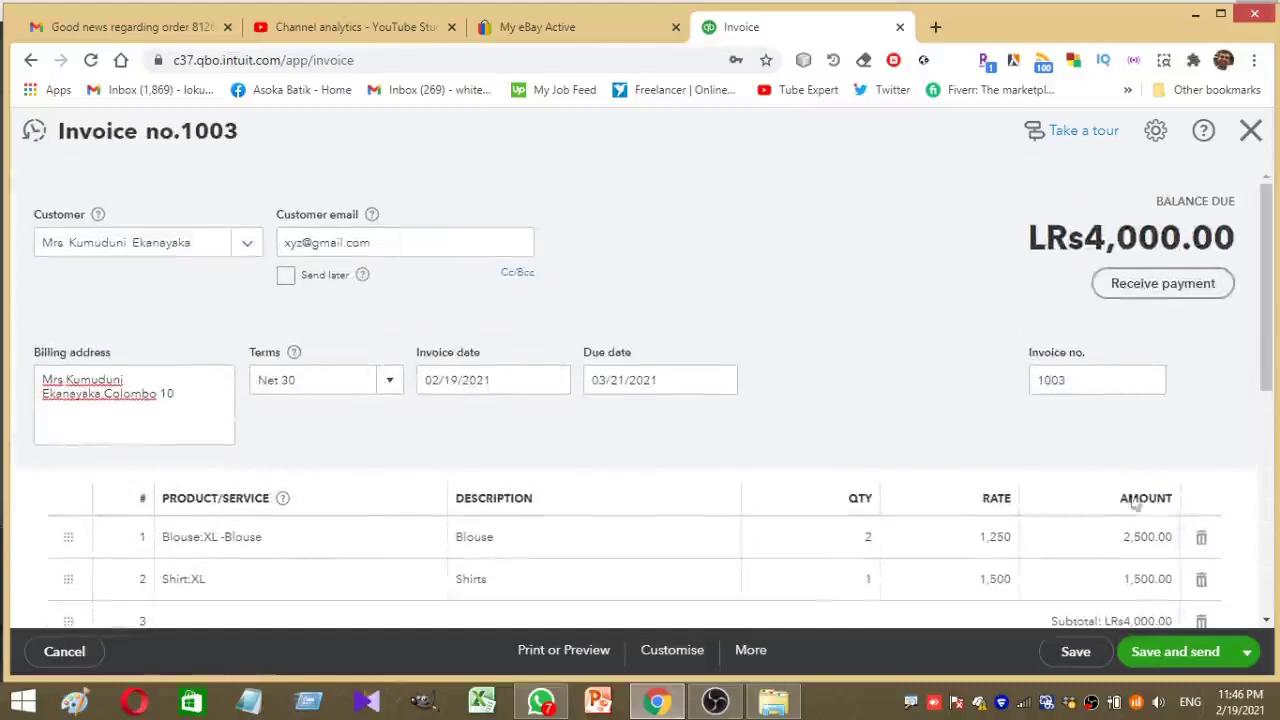
Save the invoice and close it to return to the dashboard.
{"action": "left_click", "coordinate": [1097, 652]}
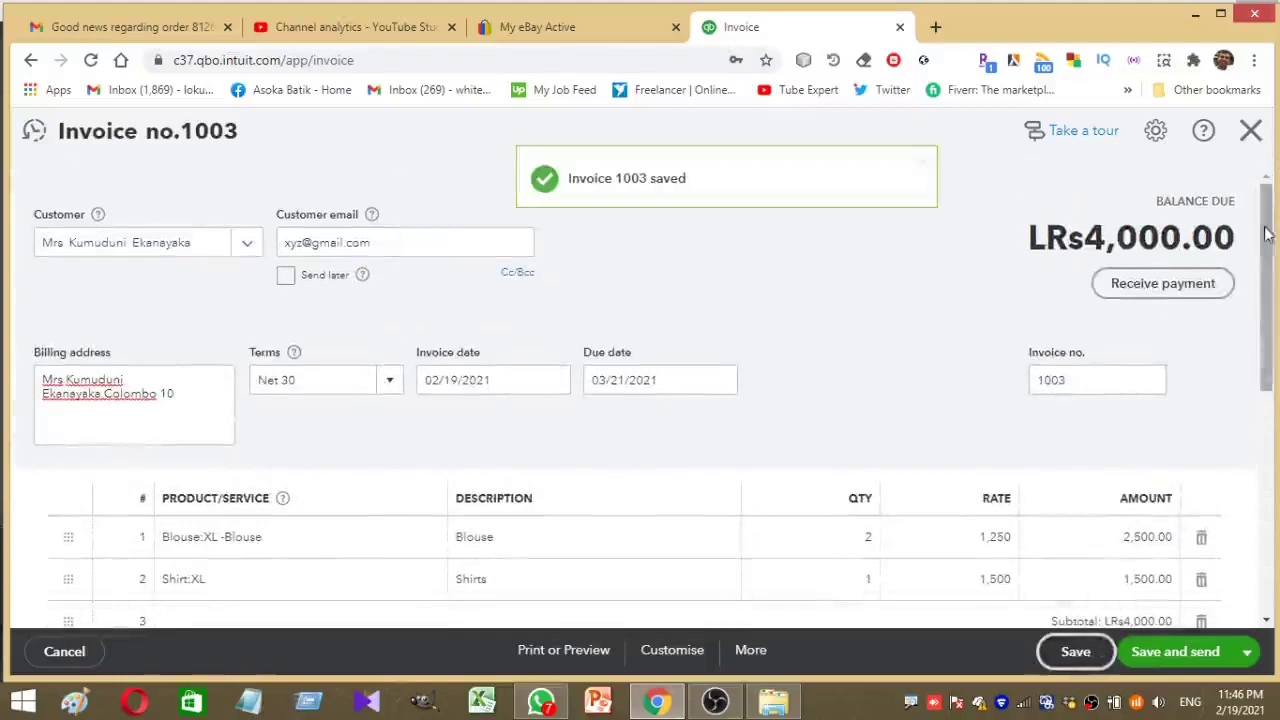
{"action": "left_click_drag", "start_coordinate": [1273, 258], "coordinate": [1268, 373]}
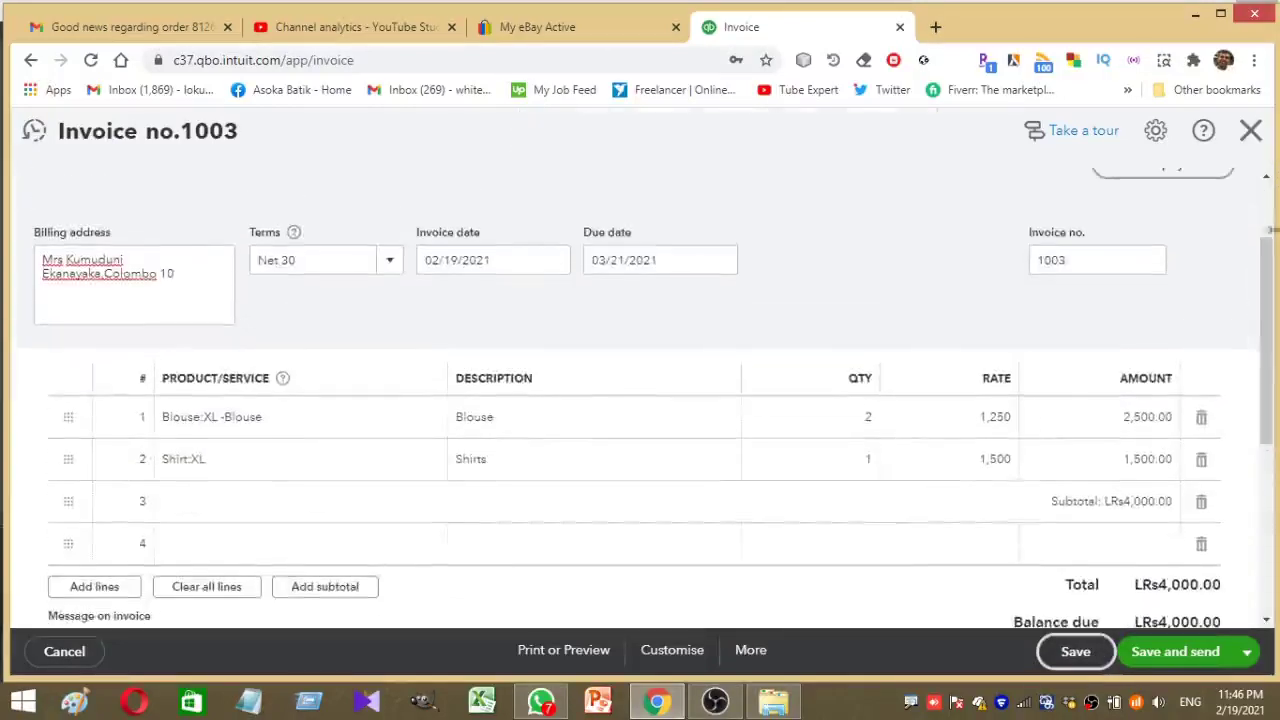
{"action": "left_click", "coordinate": [1251, 131]}
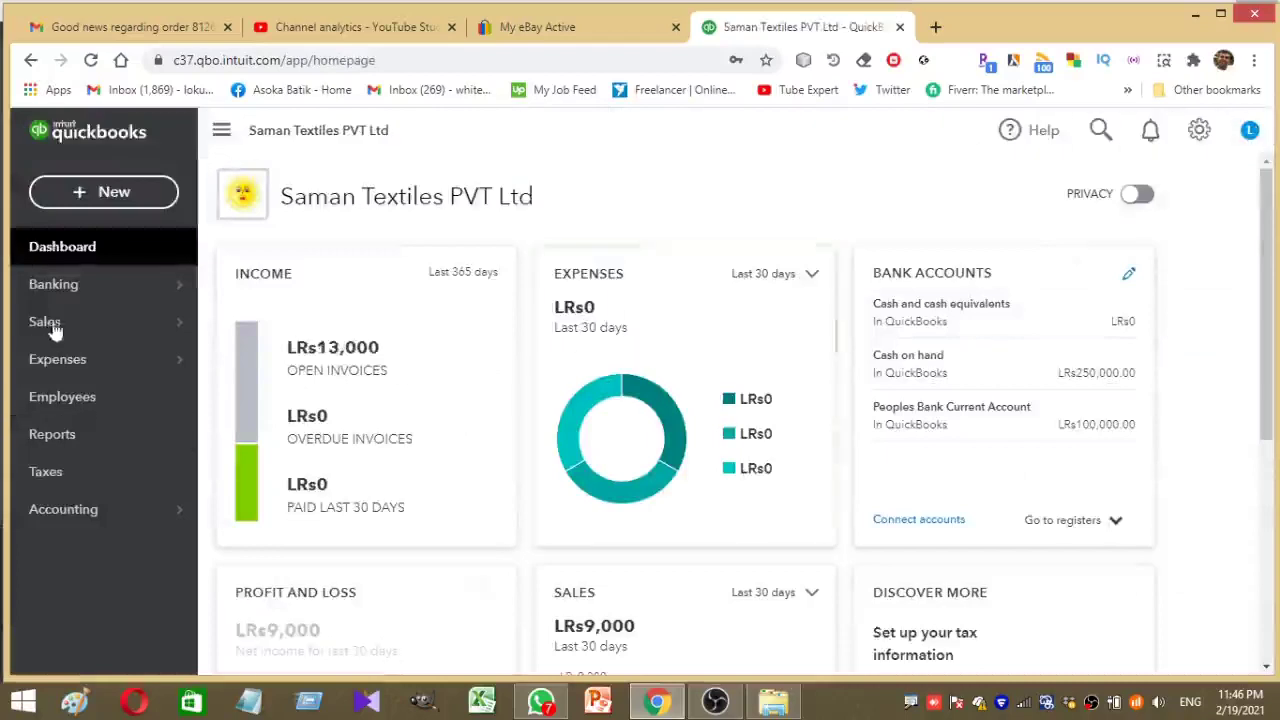
Open the customer list in the sales area and review each customer's open balance.
{"action": "mouse_move", "coordinate": [87, 326]}
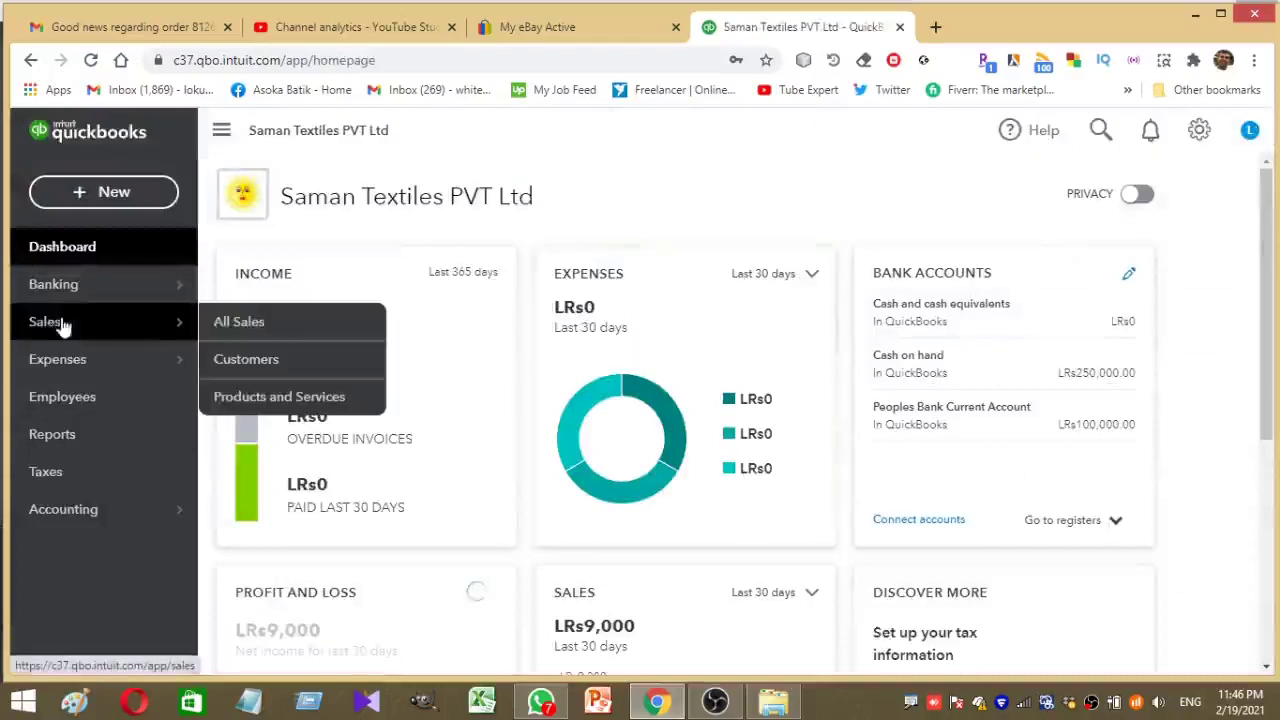
{"action": "left_click", "coordinate": [266, 370]}
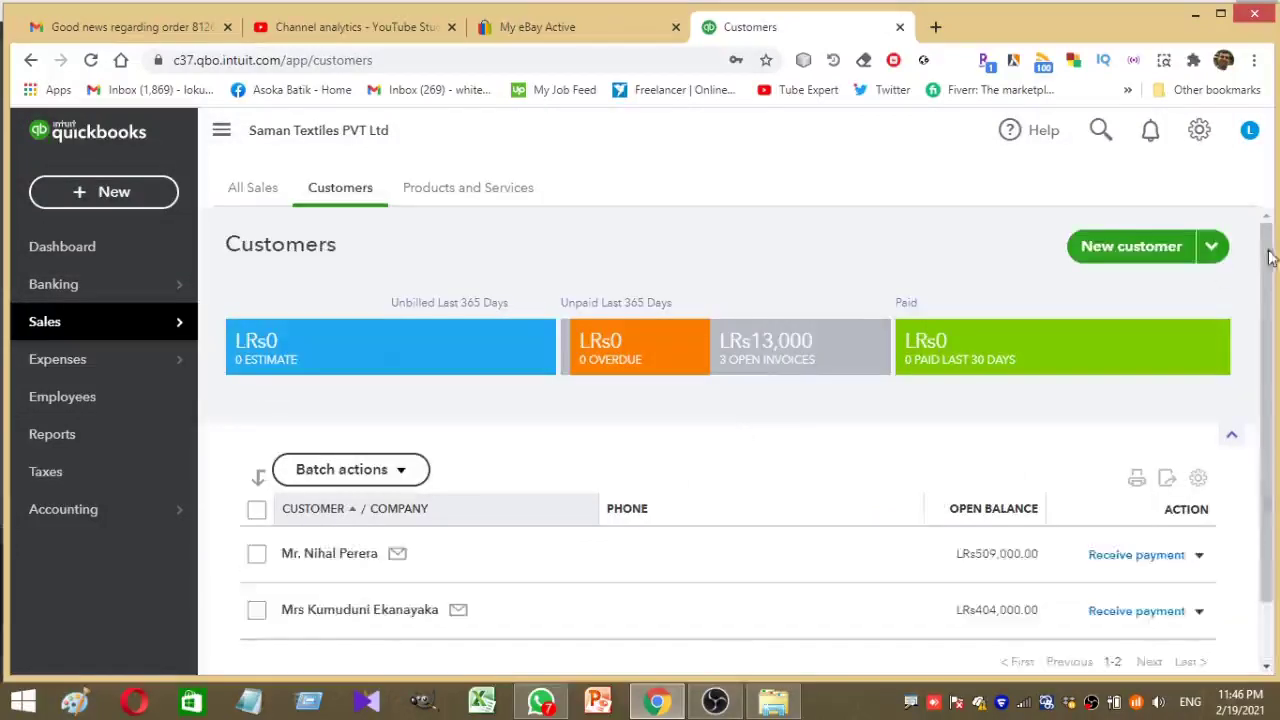
{"action": "scroll", "coordinate": [1252, 272], "scroll_direction": "down", "scroll_amount": 2}
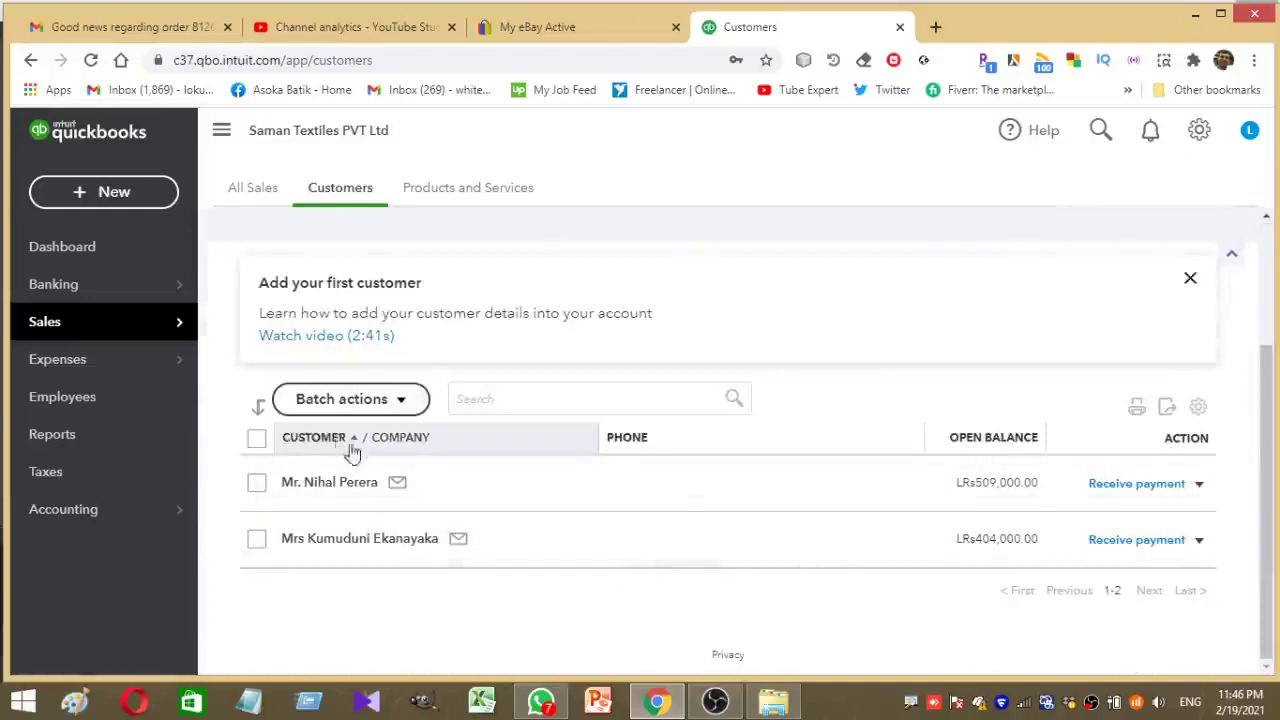
Show all sales transactions, open the newly saved blouse and shirt invoice from the list to check it, and close it.
{"action": "left_click", "coordinate": [254, 190]}
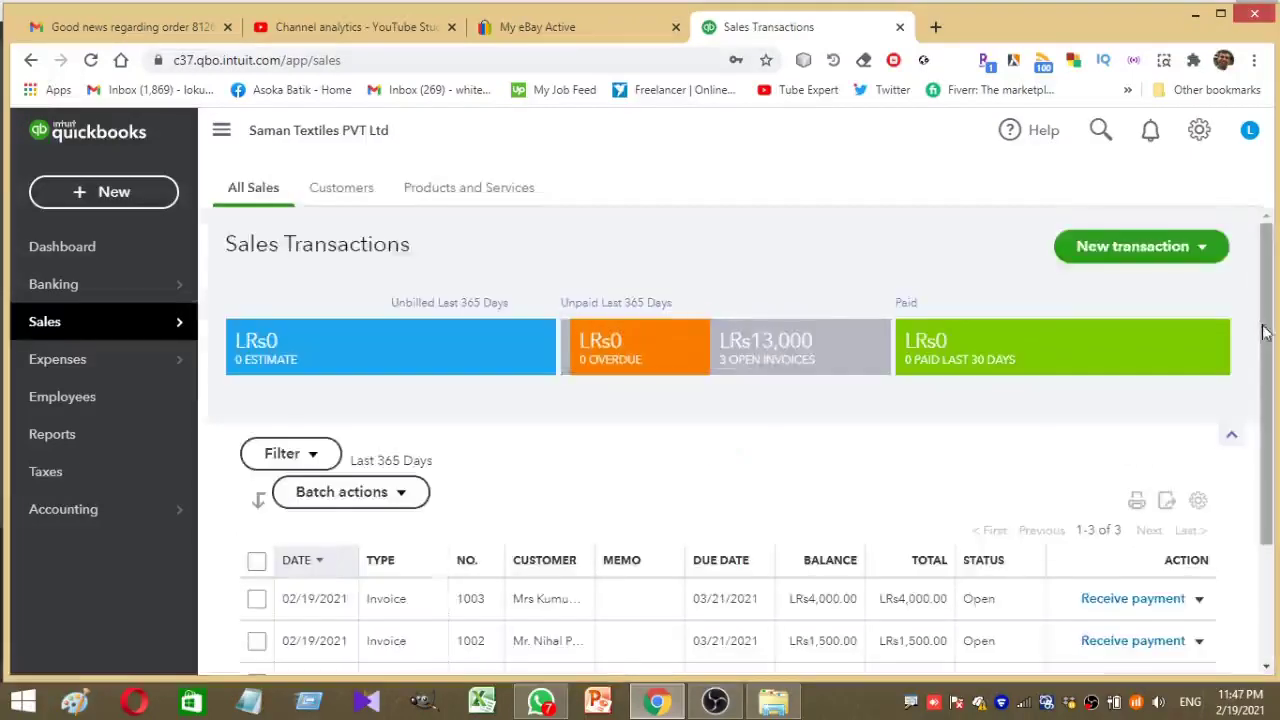
{"action": "scroll", "coordinate": [1274, 410], "scroll_direction": "down", "scroll_amount": 3}
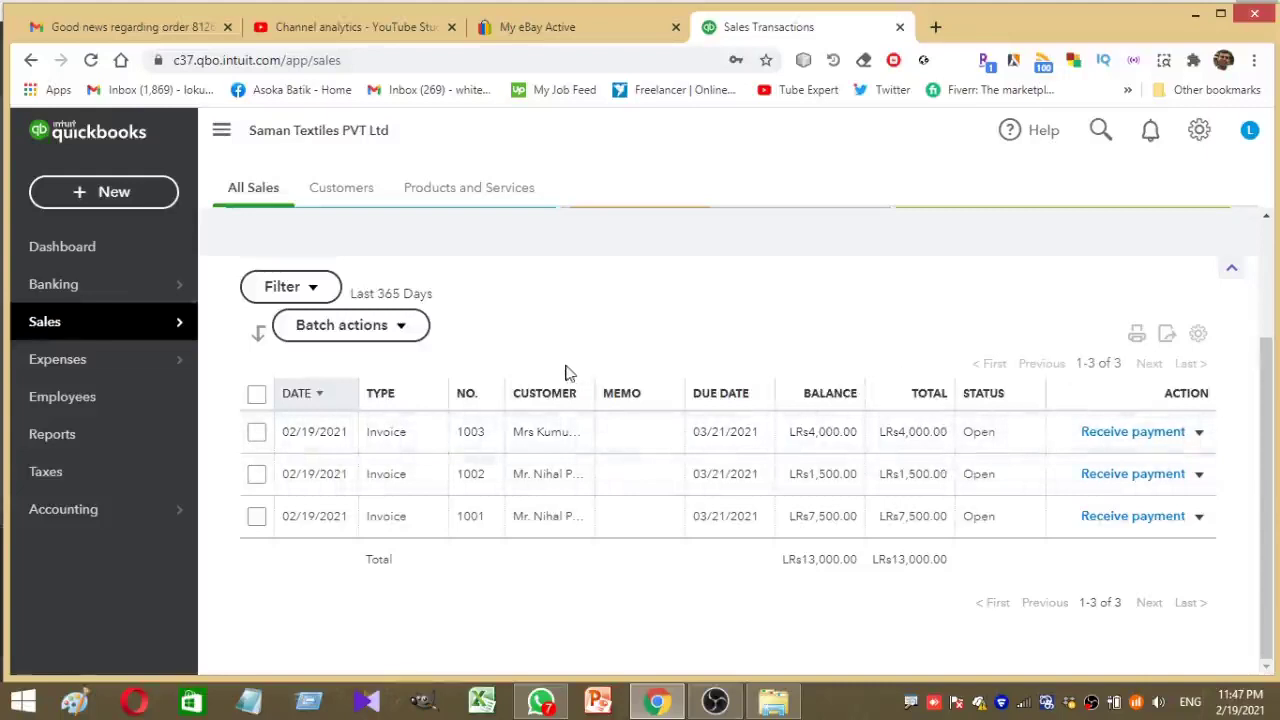
{"action": "mouse_move", "coordinate": [149, 331]}
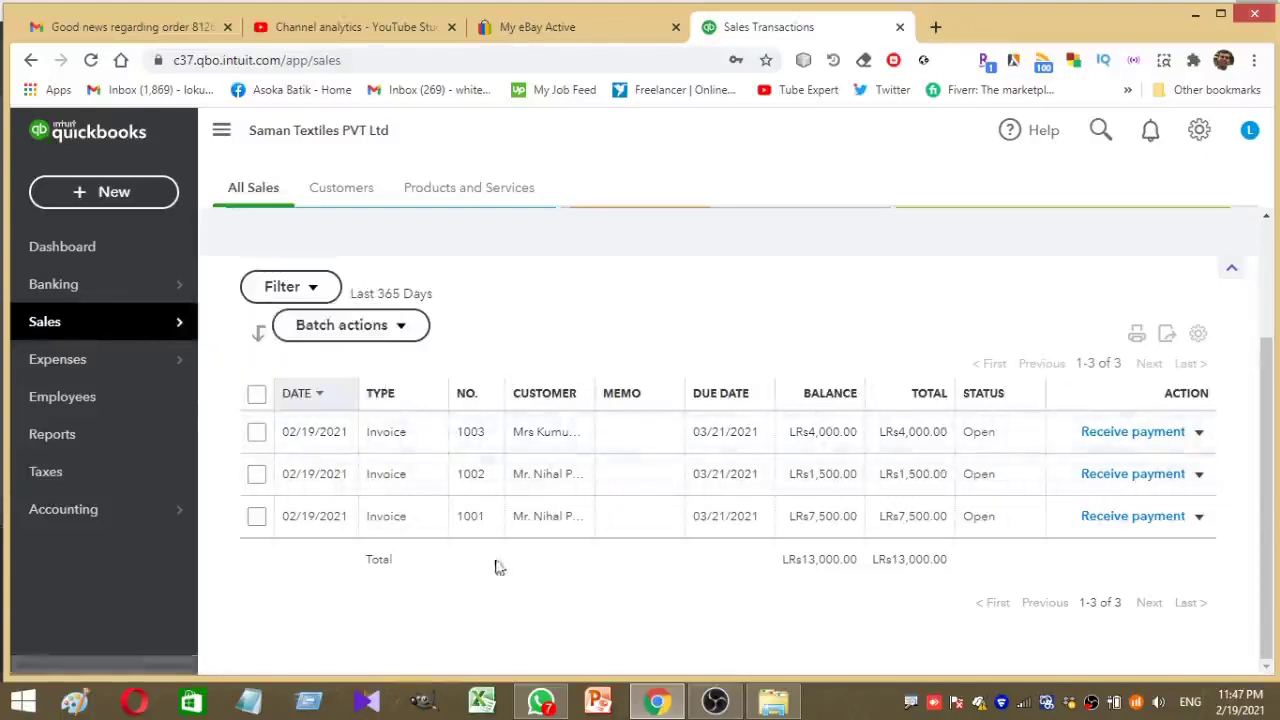
{"action": "left_click", "coordinate": [512, 442]}
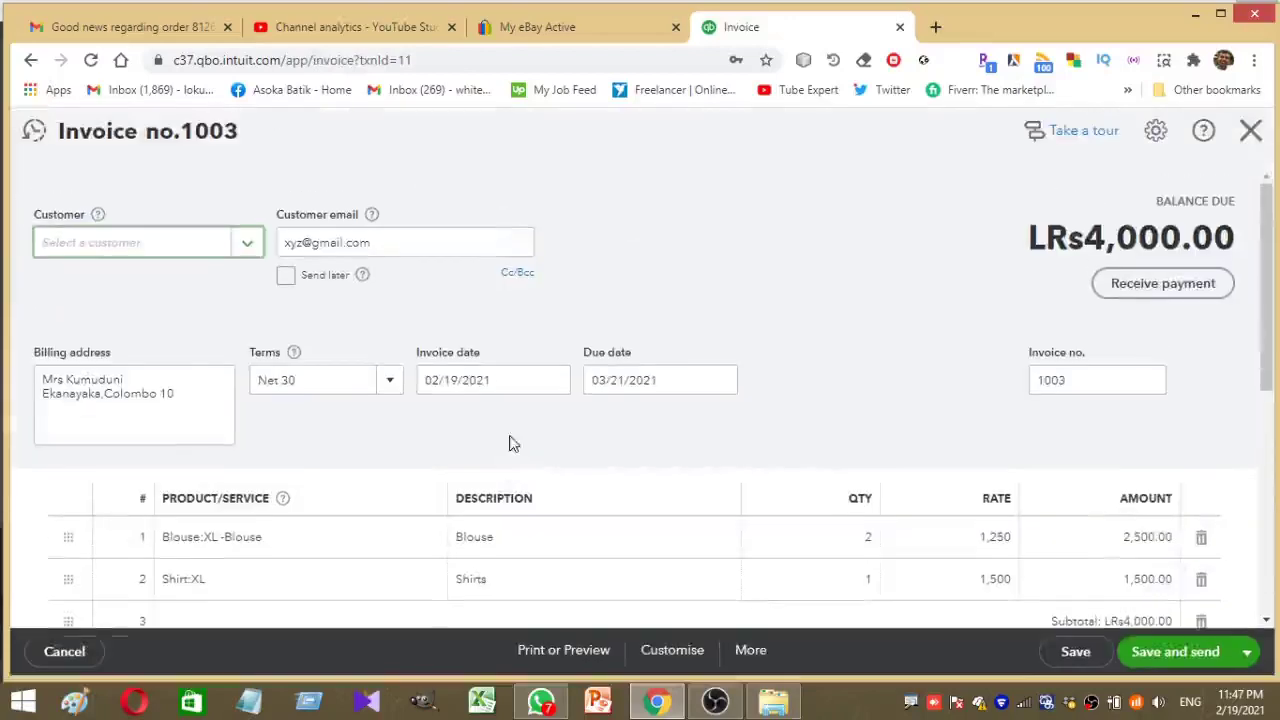
{"action": "left_click_drag", "start_coordinate": [1268, 280], "coordinate": [1268, 250]}
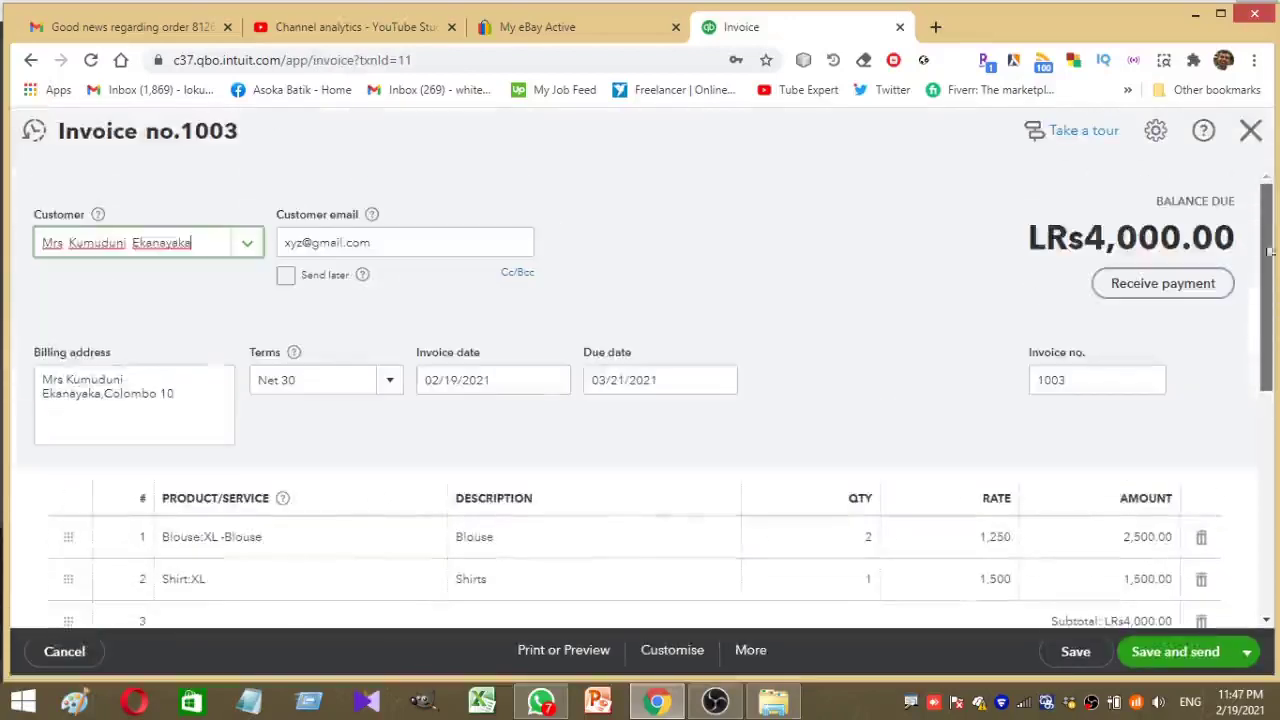
{"action": "left_click", "coordinate": [1250, 131]}
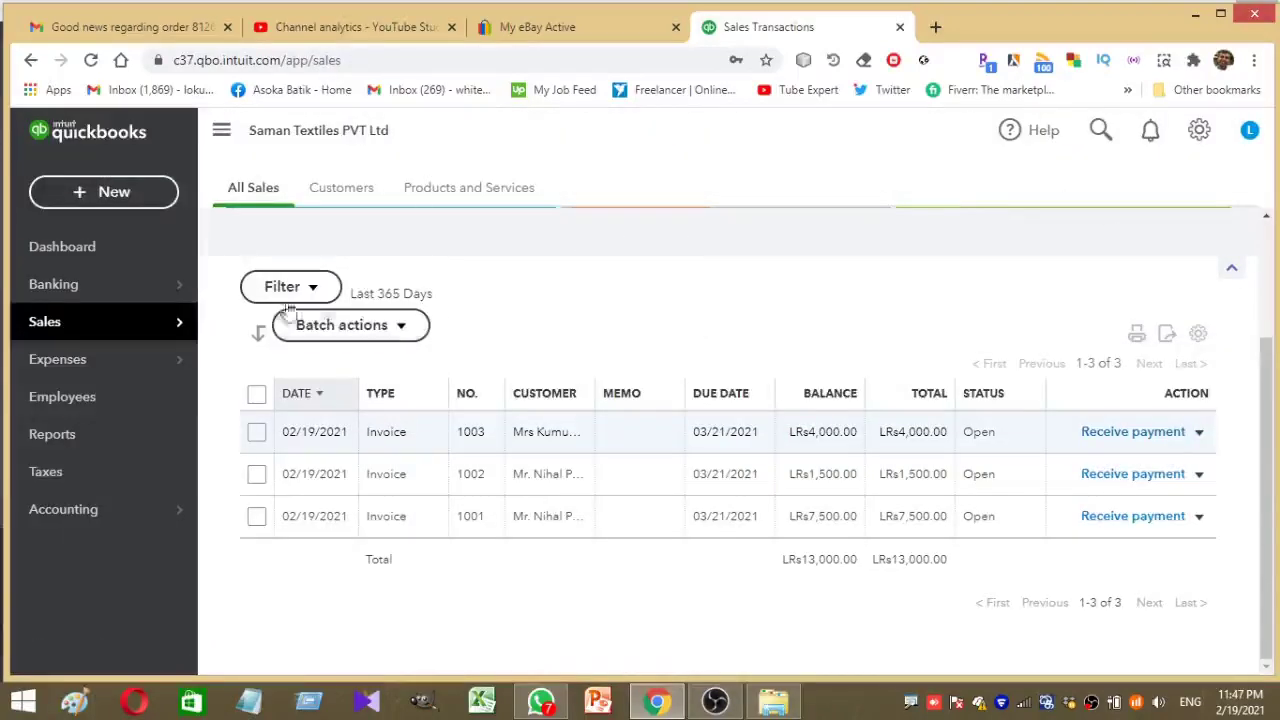
Open the Profit and Loss report and drill into the Sales amount to review its underlying transactions.
{"action": "left_click", "coordinate": [87, 432]}
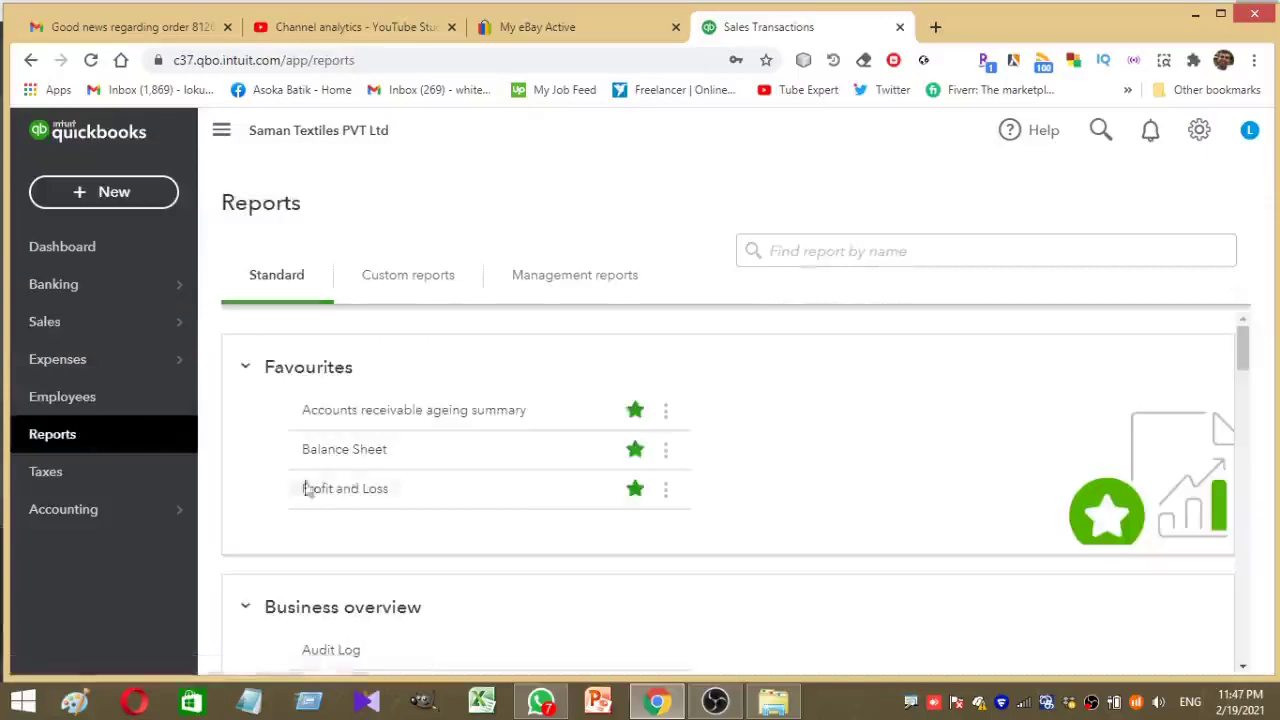
{"action": "left_click", "coordinate": [354, 499]}
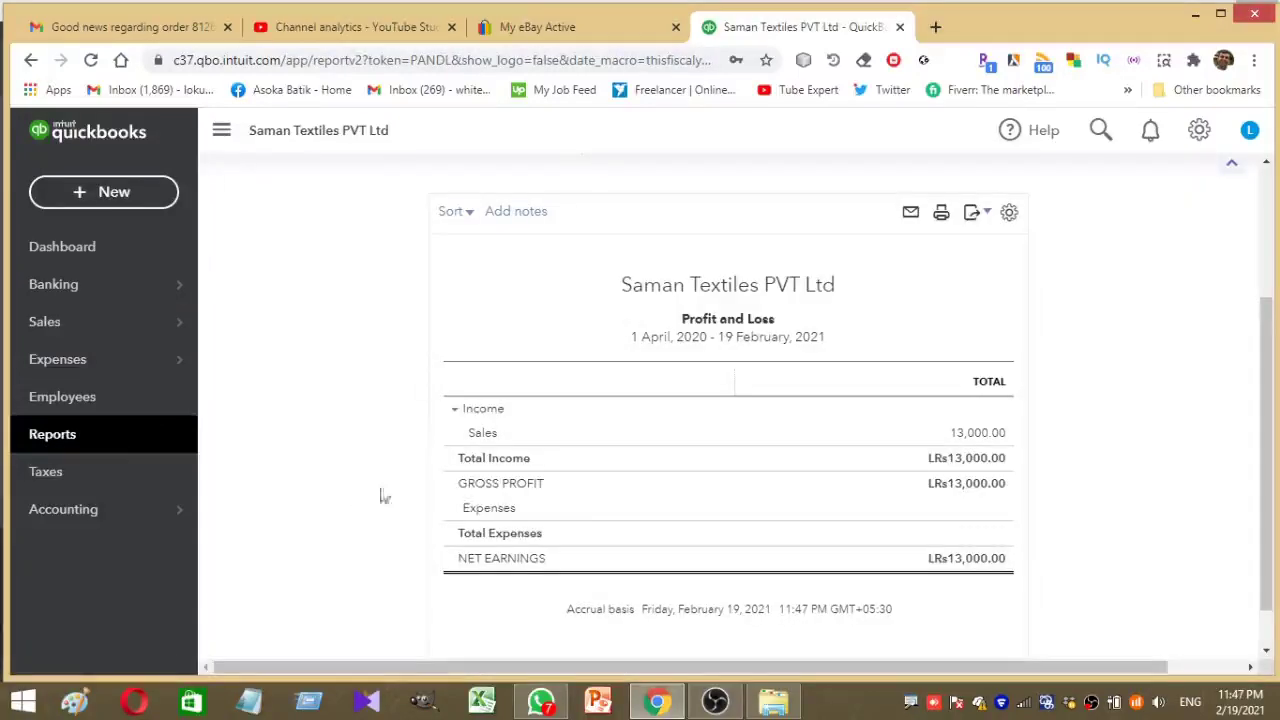
{"action": "left_click", "coordinate": [980, 436]}
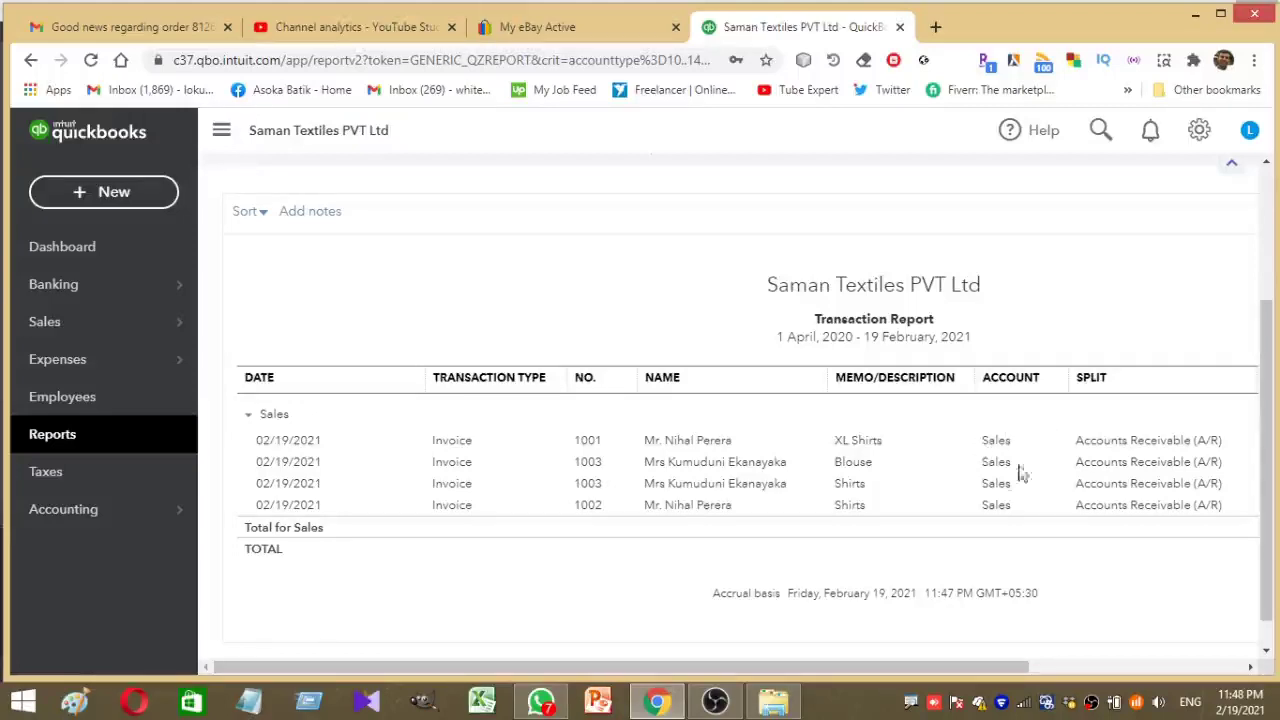
{"action": "left_click_drag", "start_coordinate": [917, 667], "coordinate": [947, 678]}
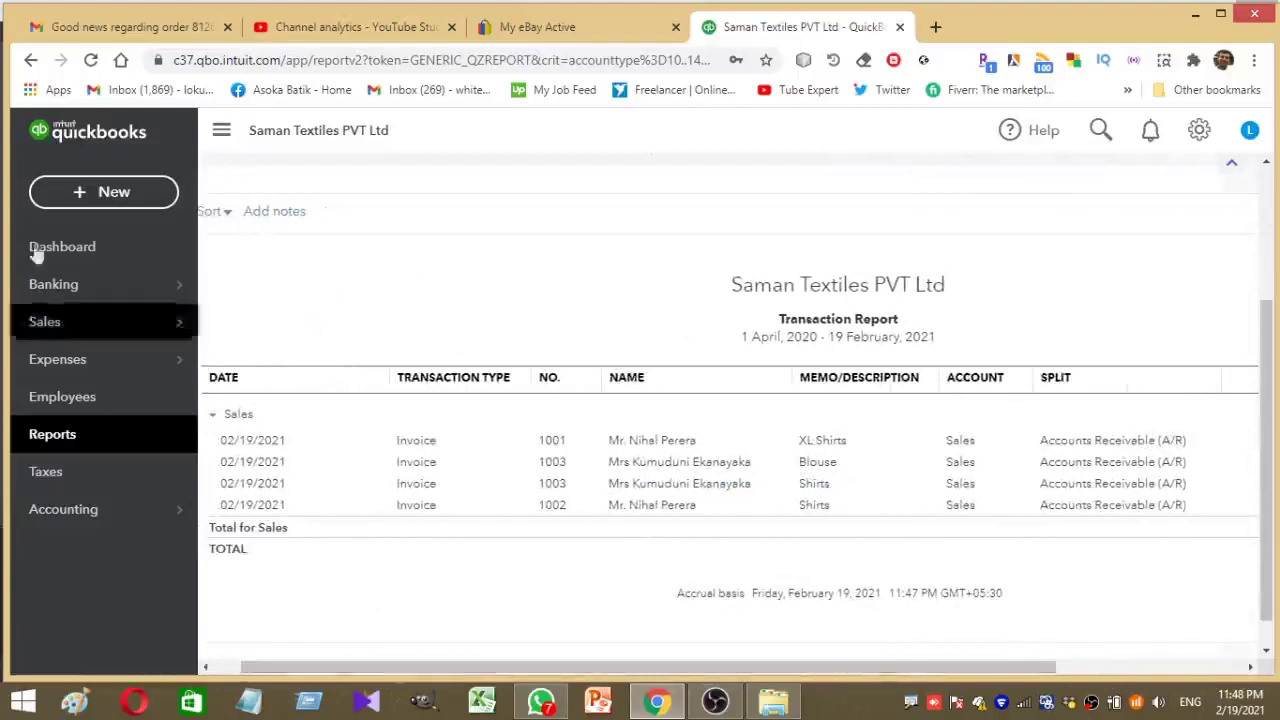
Open the list of products and services in the sales area and review the blouse and shirt items with their prices.
{"action": "mouse_move", "coordinate": [155, 360]}
{"action": "mouse_move", "coordinate": [178, 333]}
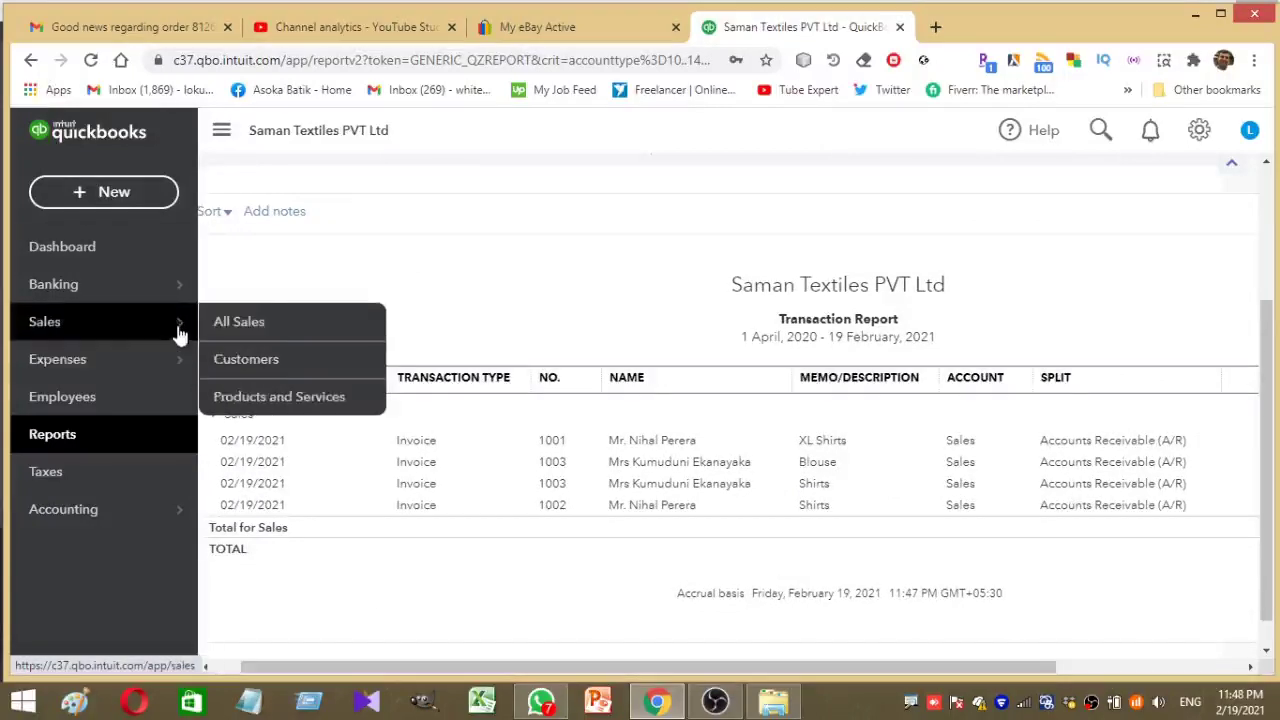
{"action": "left_click", "coordinate": [265, 397]}
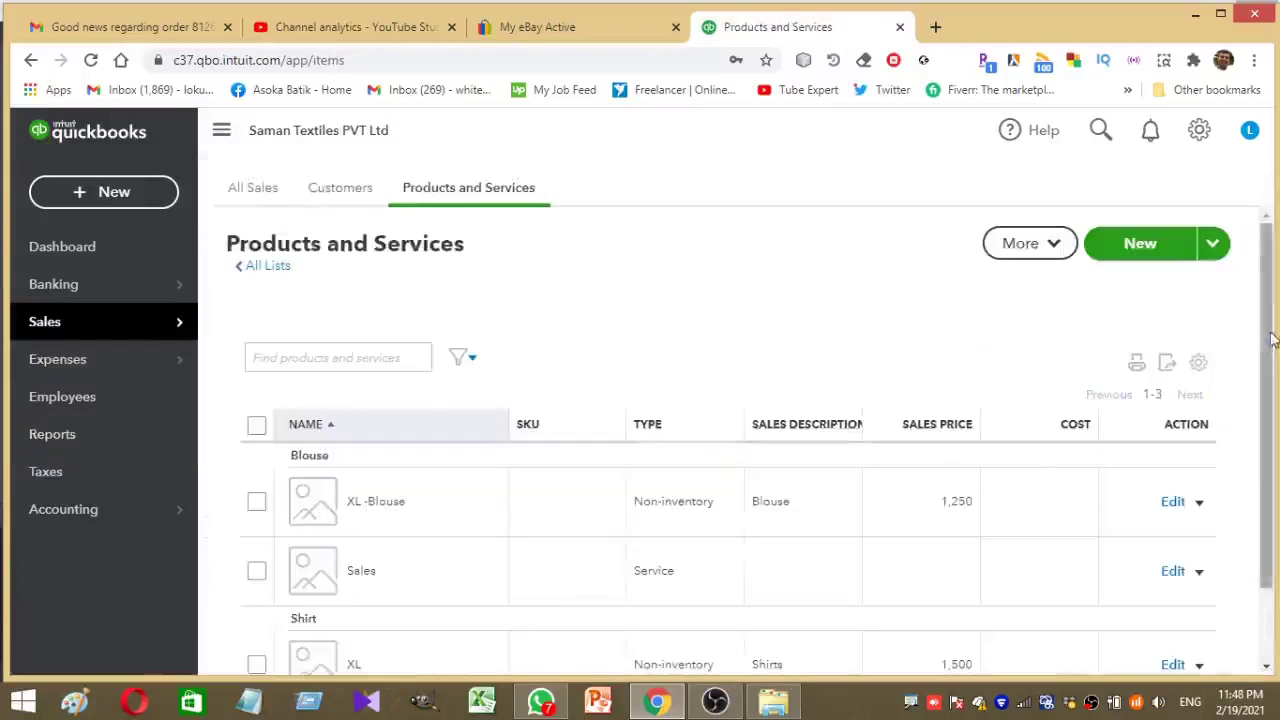
{"action": "left_click_drag", "start_coordinate": [1272, 341], "coordinate": [1272, 416]}
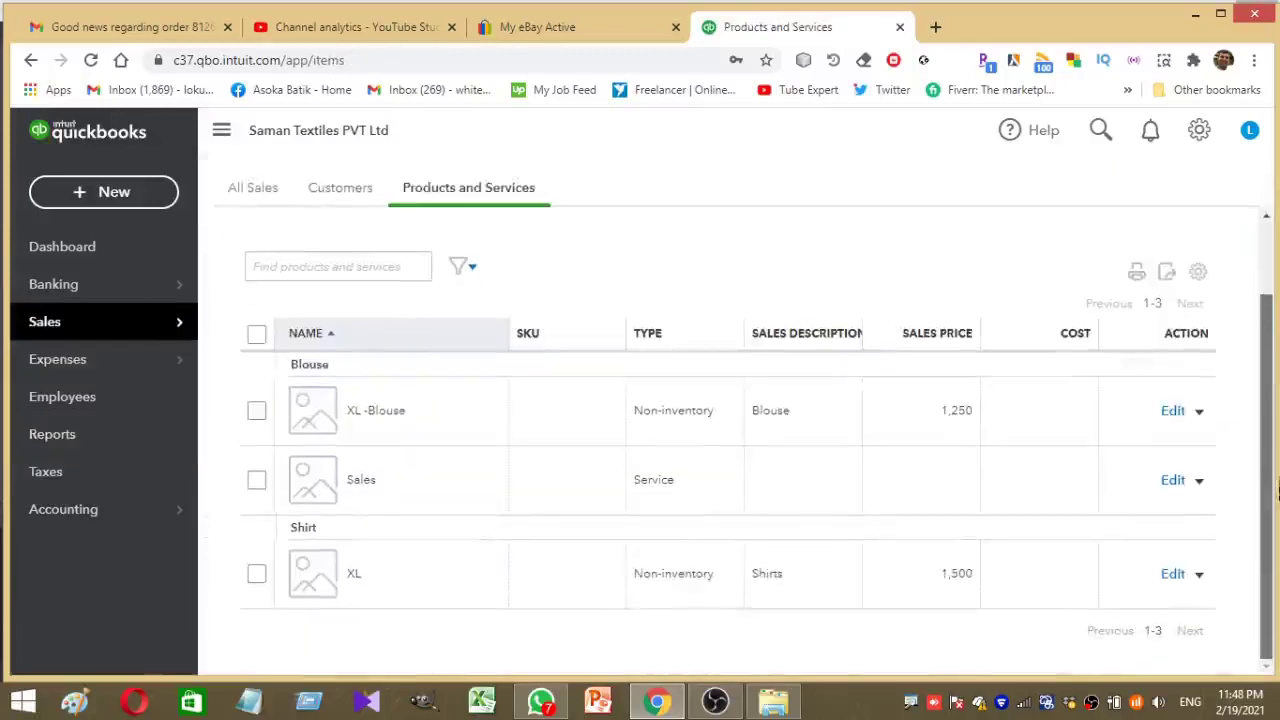
{"action": "scroll", "coordinate": [1276, 495], "scroll_direction": "up", "scroll_amount": 2}
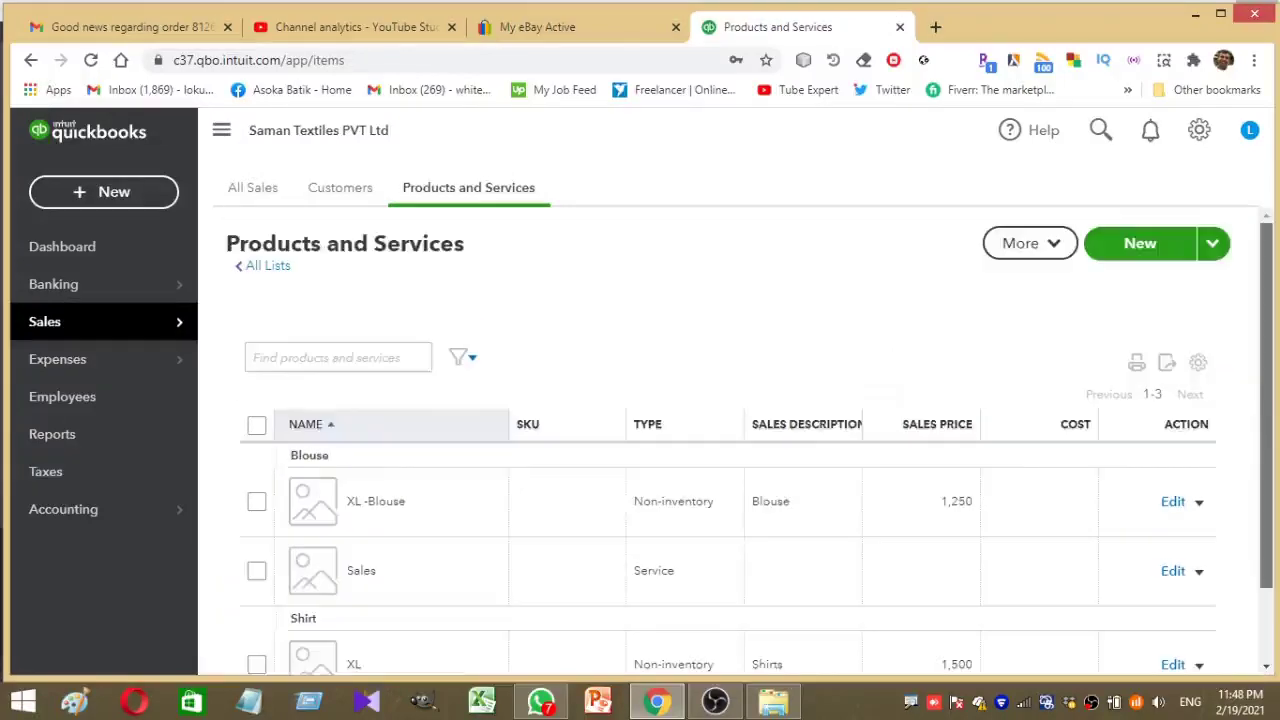
{"action": "scroll", "coordinate": [1270, 495], "scroll_direction": "down", "scroll_amount": 2}
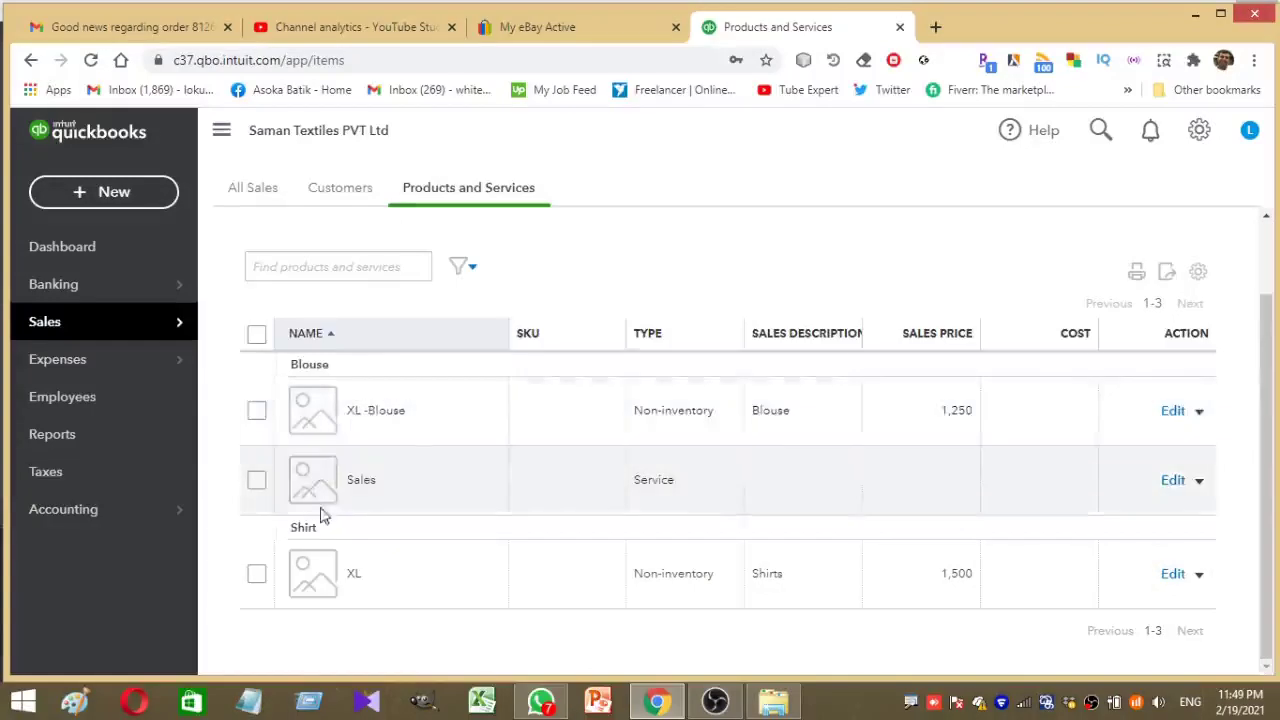
Switch to the customer list and open the first customer's record to review it.
{"action": "left_click", "coordinate": [340, 188]}
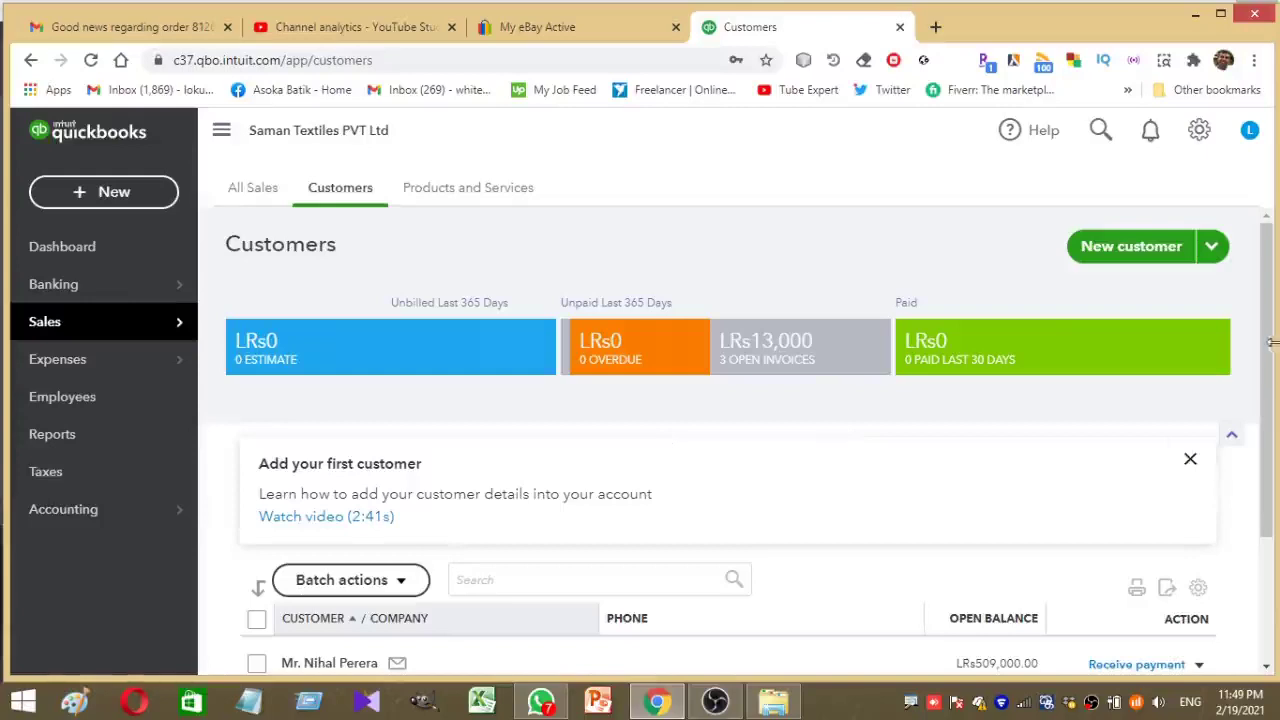
{"action": "scroll", "coordinate": [1272, 343], "scroll_direction": "down", "scroll_amount": 2}
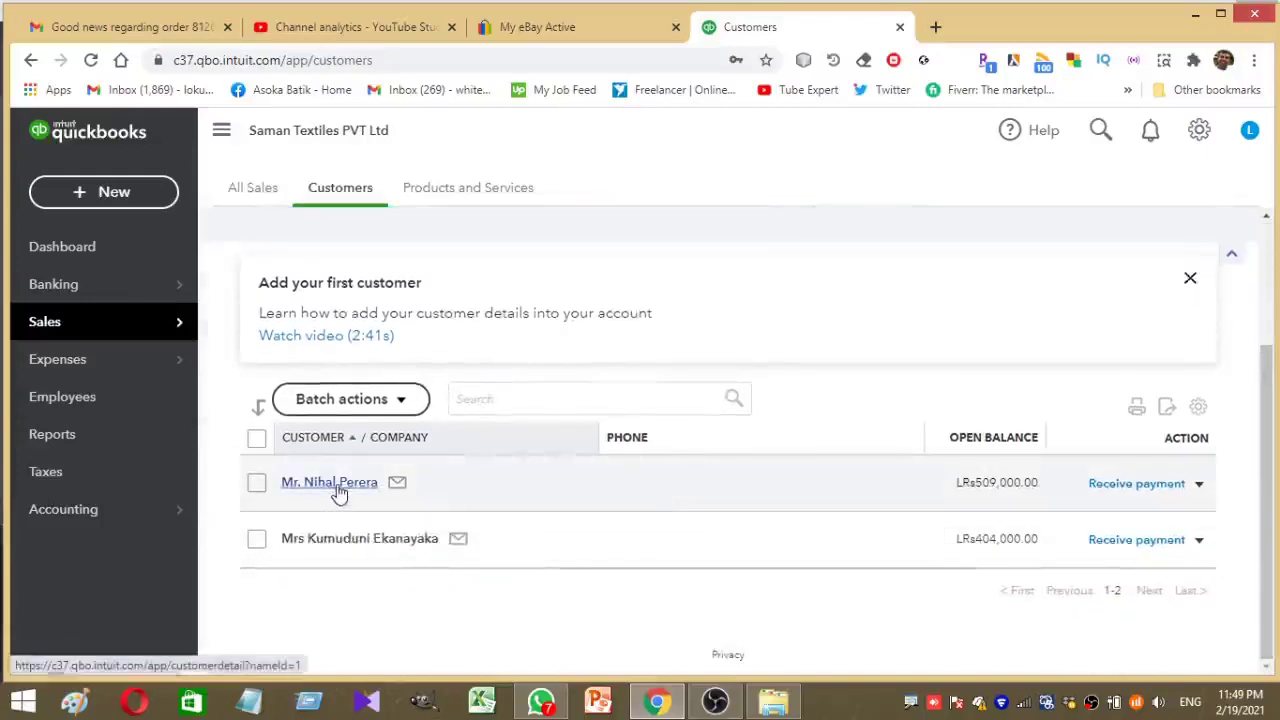
{"action": "left_click", "coordinate": [338, 490]}
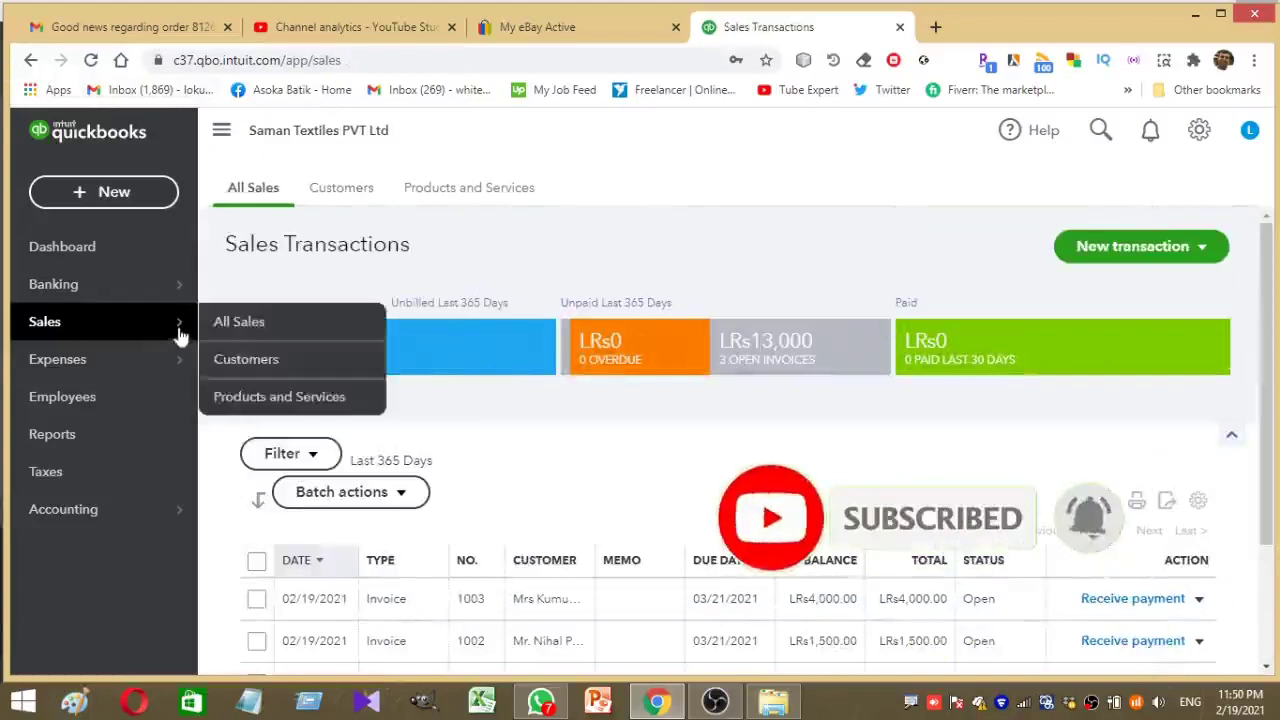
Show all sales transactions, select open invoice 1003 and start receiving a payment for it.
{"action": "mouse_move", "coordinate": [180, 333]}
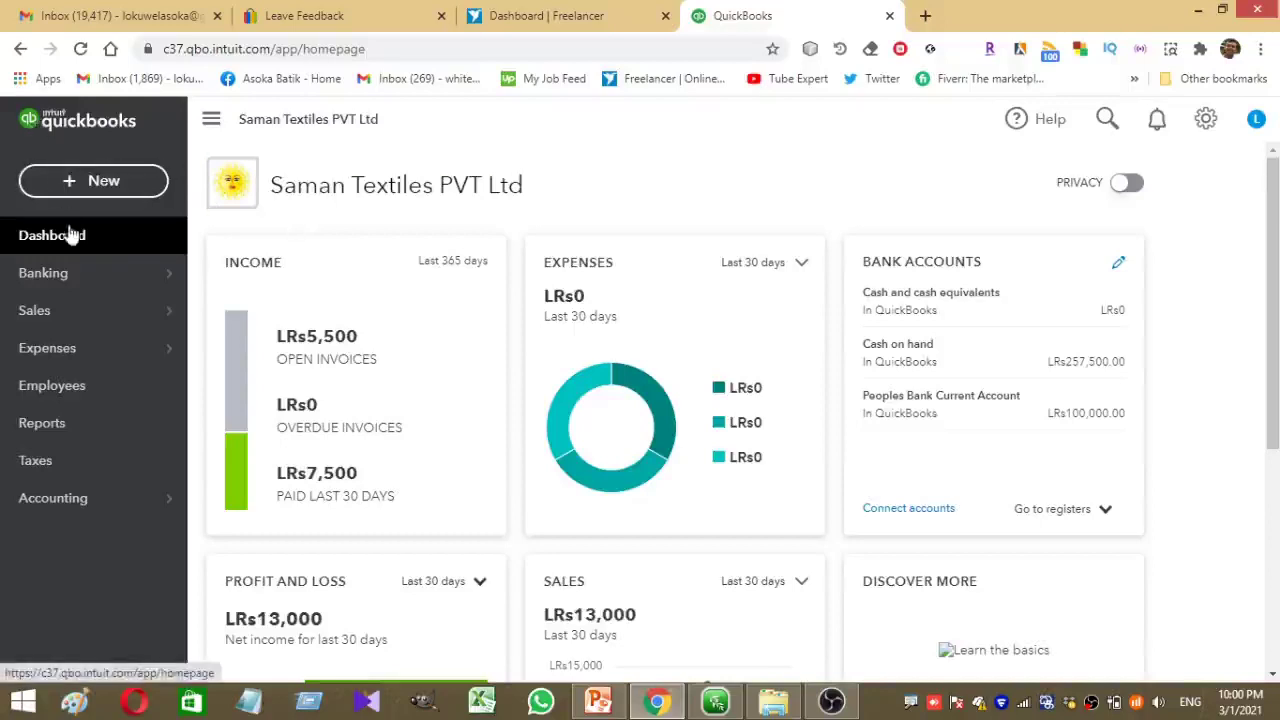
{"action": "mouse_move", "coordinate": [112, 320]}
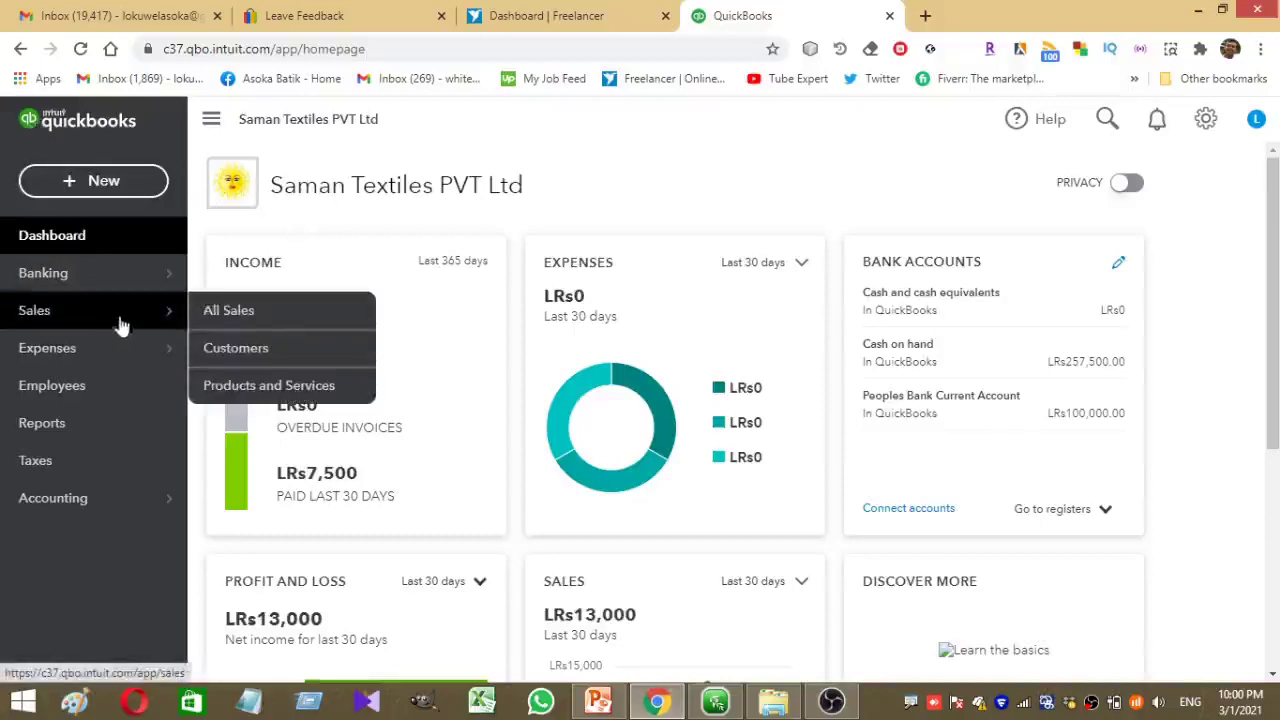
{"action": "left_click", "coordinate": [210, 314]}
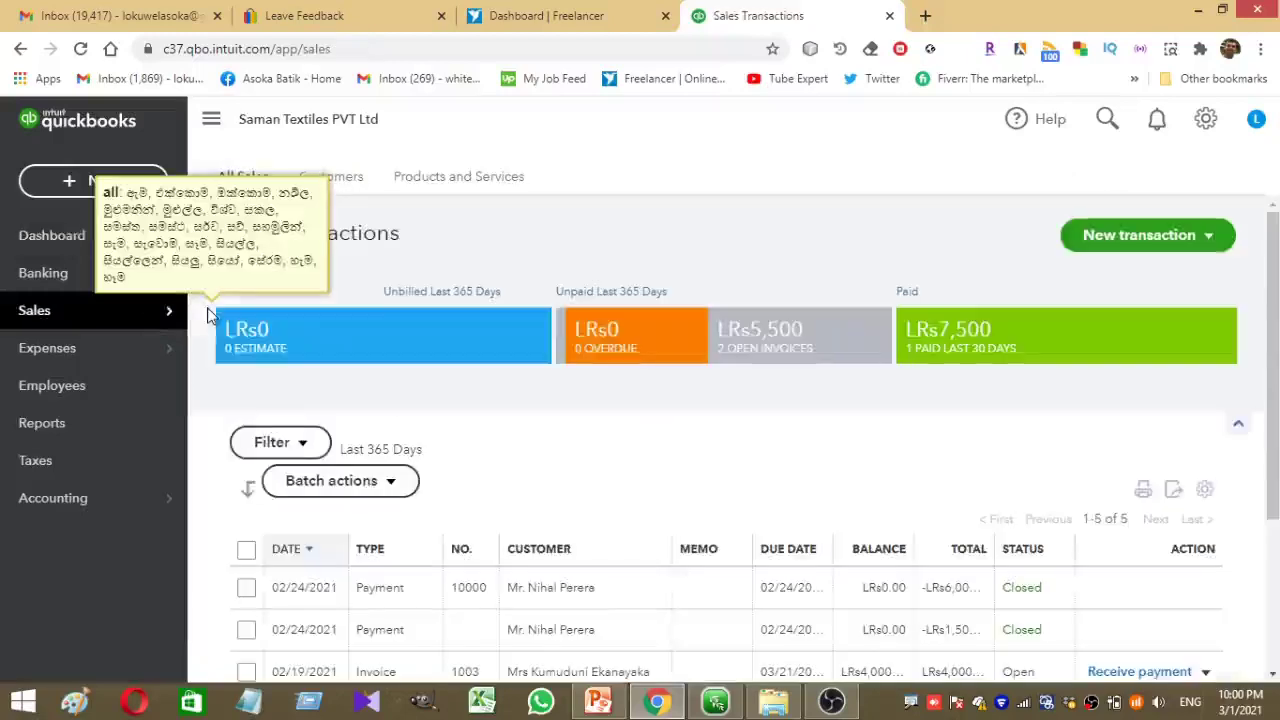
{"action": "scroll", "coordinate": [1272, 425], "scroll_direction": "down", "scroll_amount": 3}
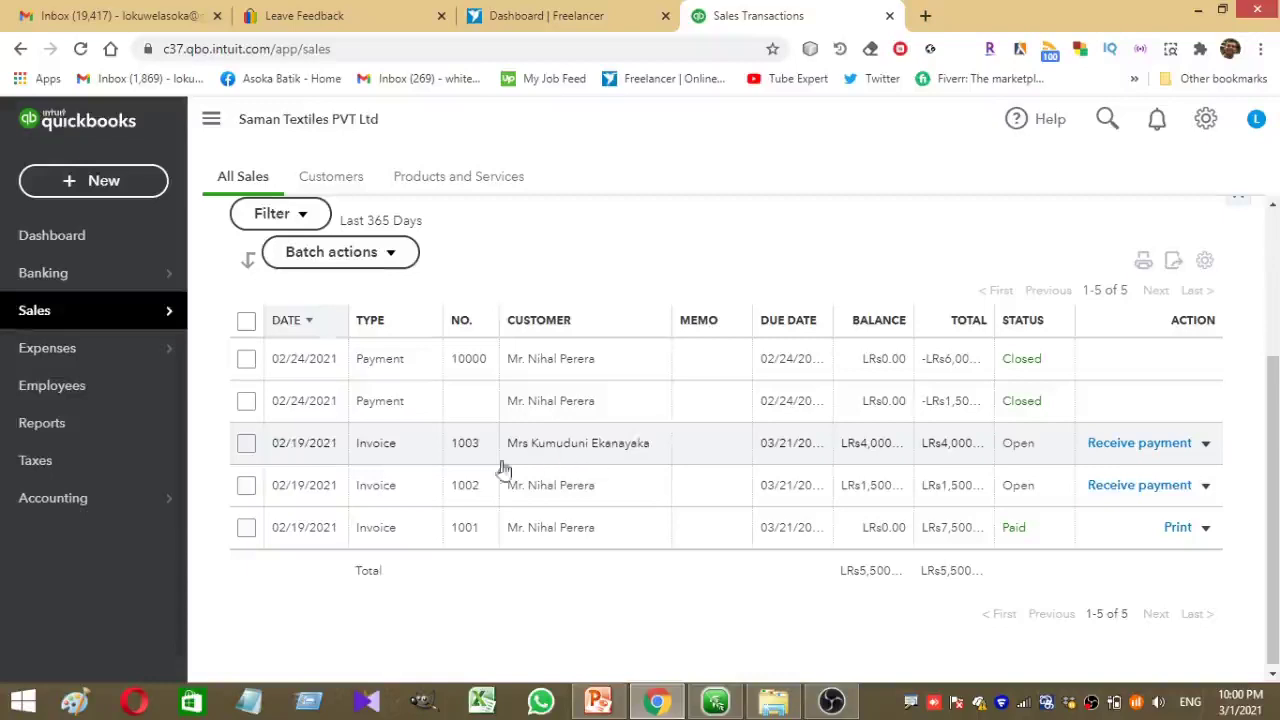
{"action": "left_click", "coordinate": [246, 444]}
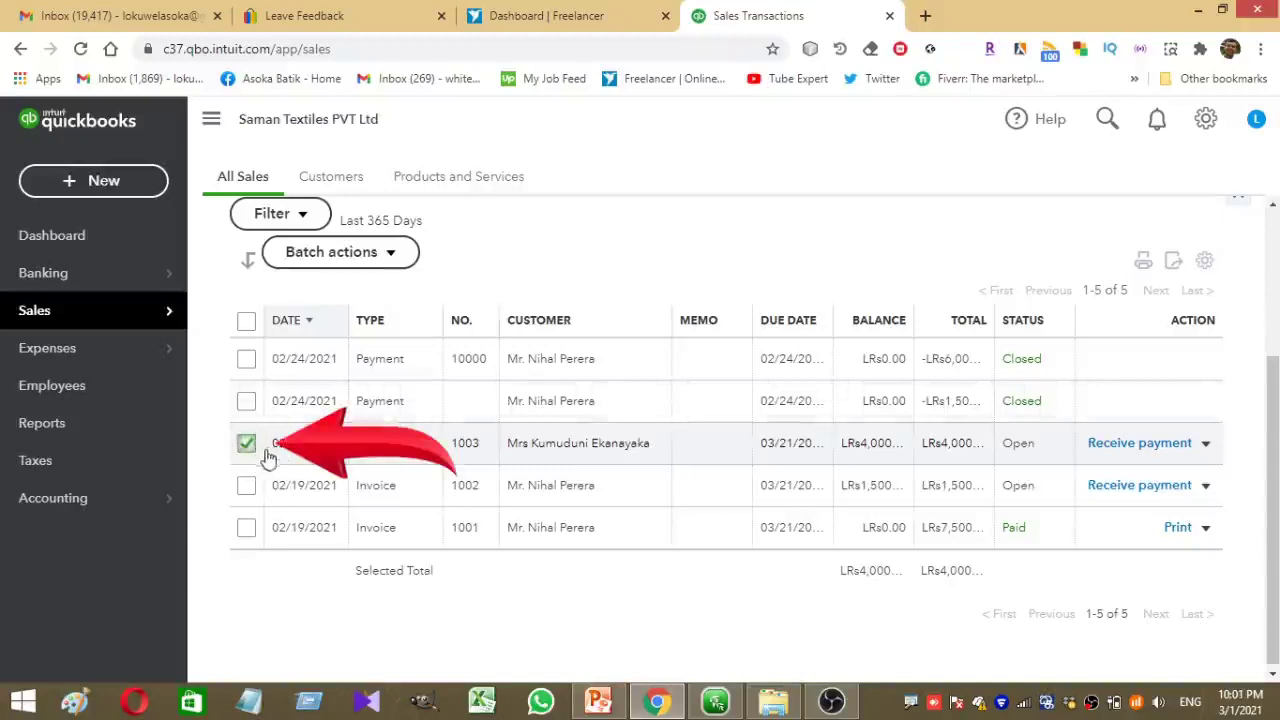
{"action": "left_click", "coordinate": [1148, 446]}
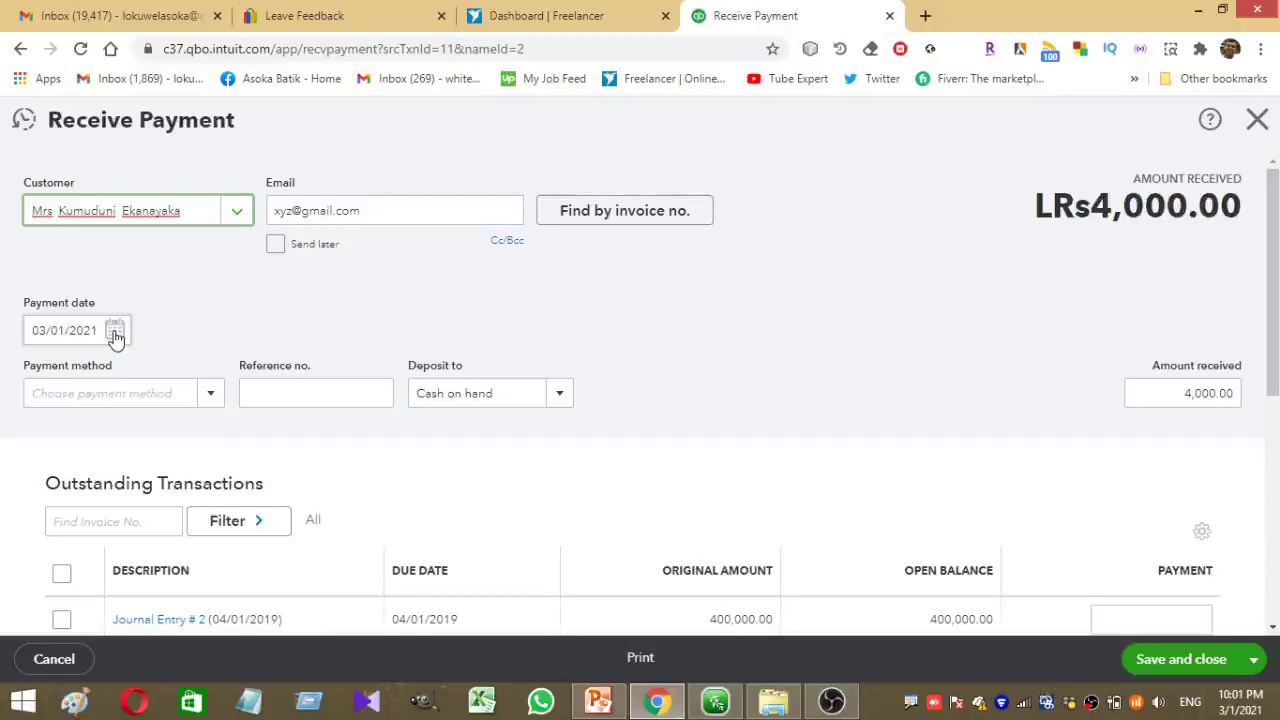
Set the payment method to Cheque with reference number 123456, deposited to the Peoples Bank Current Account.
{"action": "left_click", "coordinate": [214, 396]}
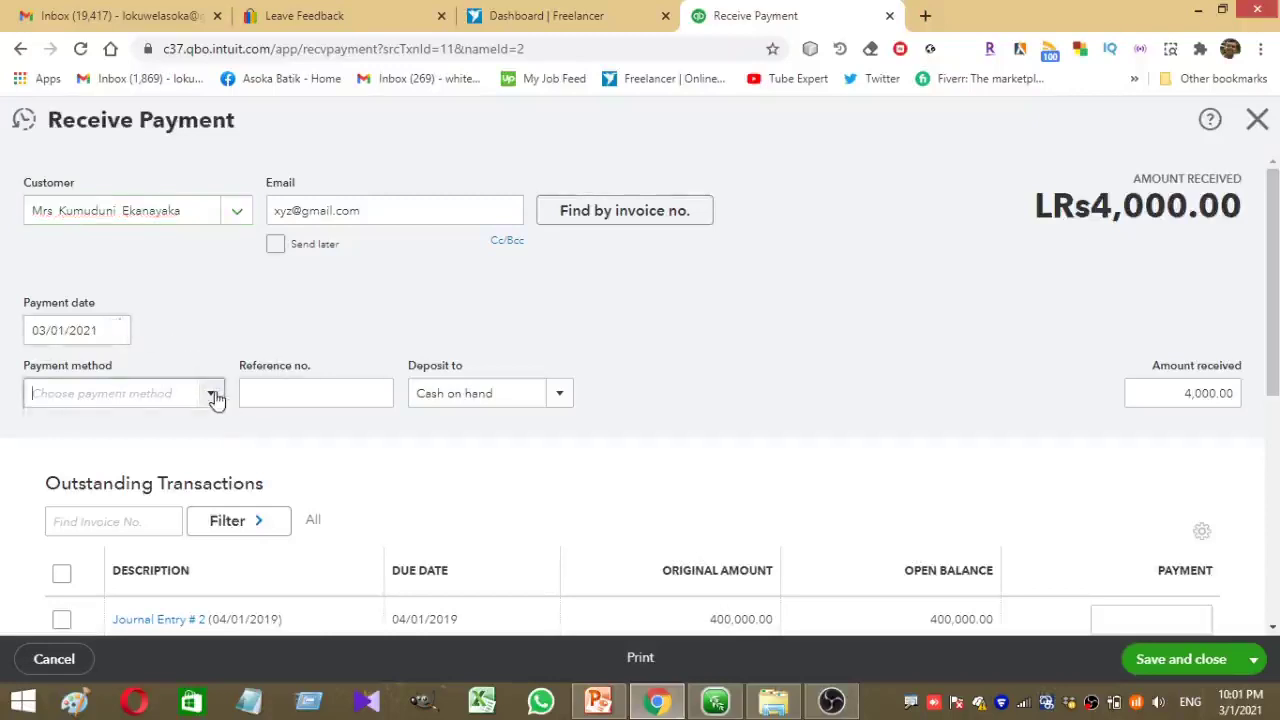
{"action": "left_click", "coordinate": [143, 491]}
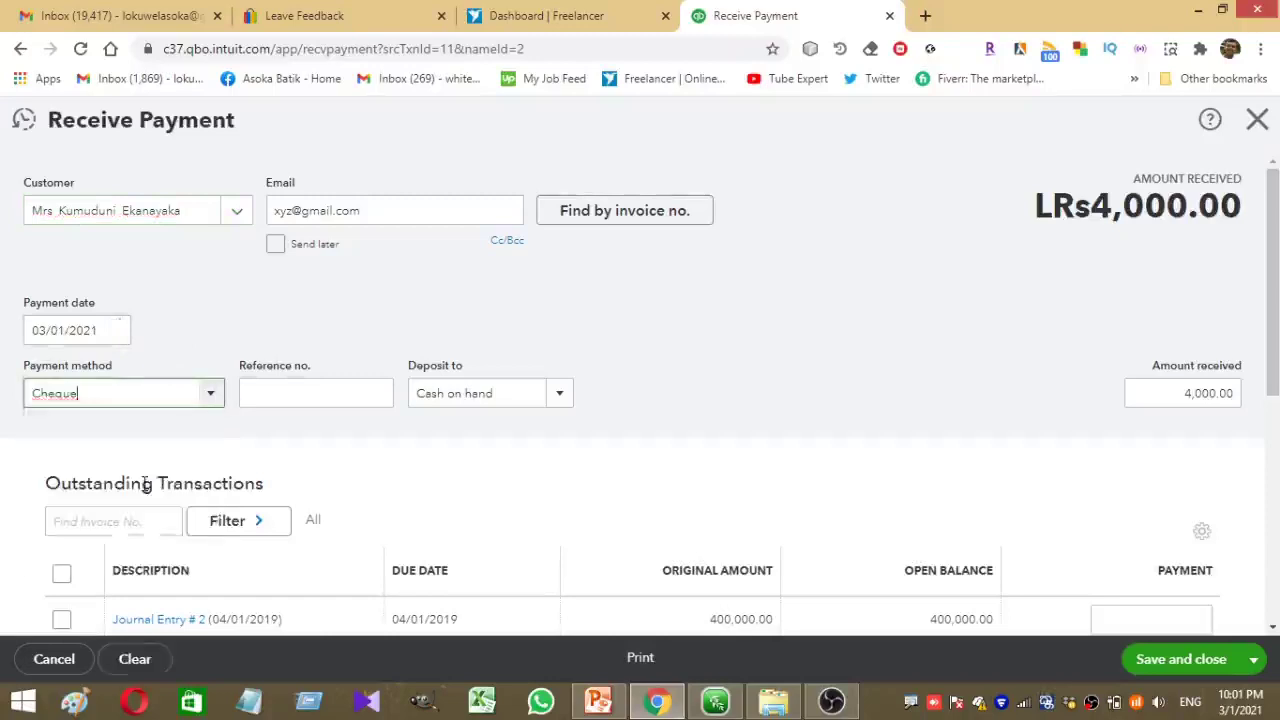
{"action": "left_click", "coordinate": [310, 397]}
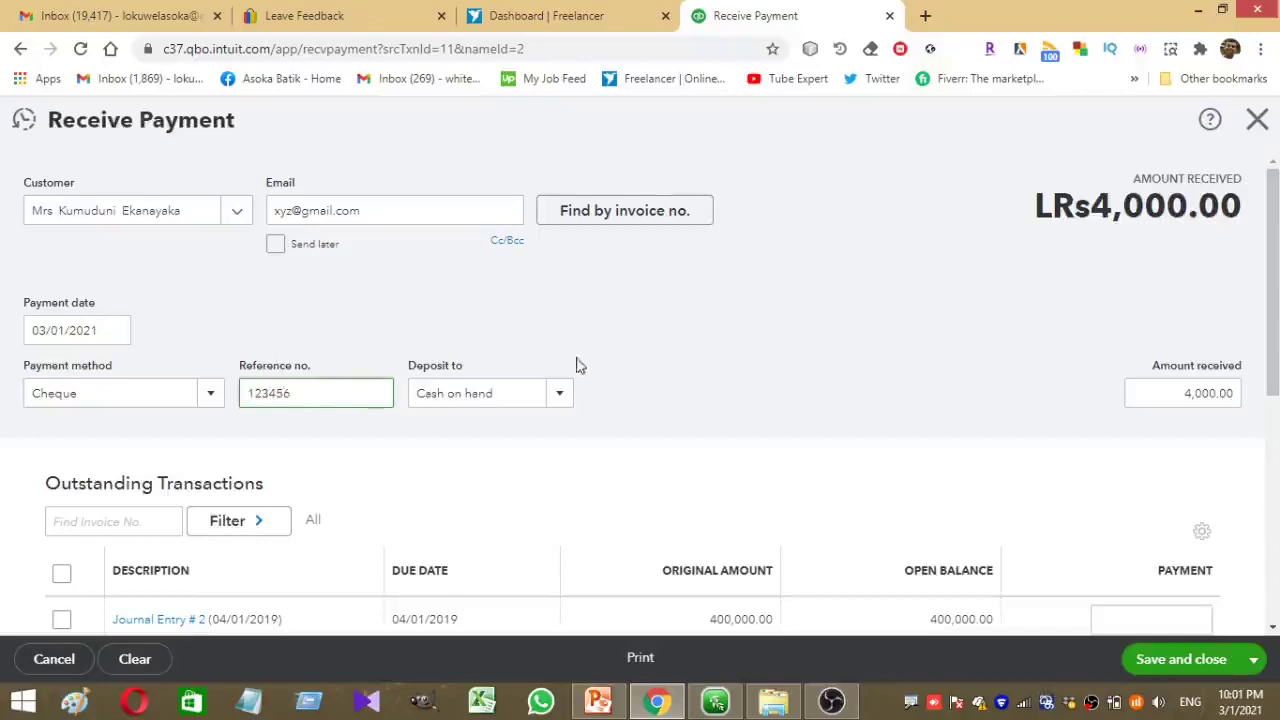
{"action": "left_click", "coordinate": [558, 400]}
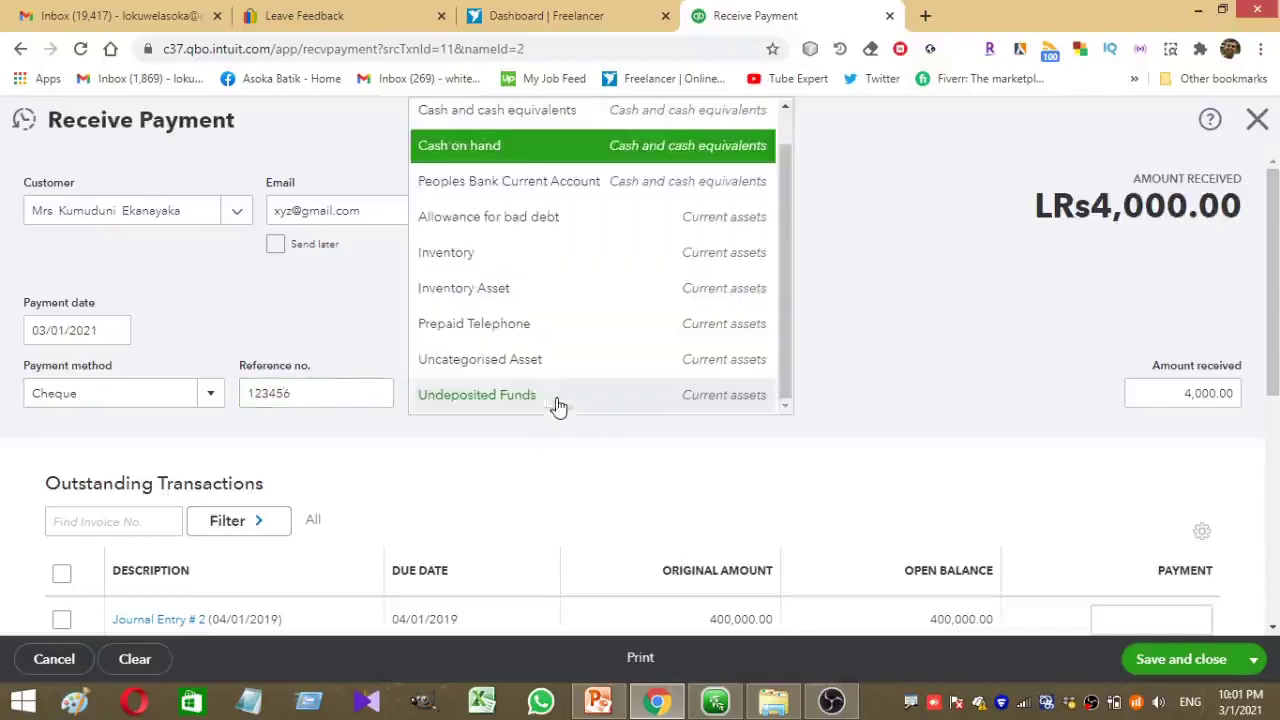
{"action": "left_click", "coordinate": [474, 188]}
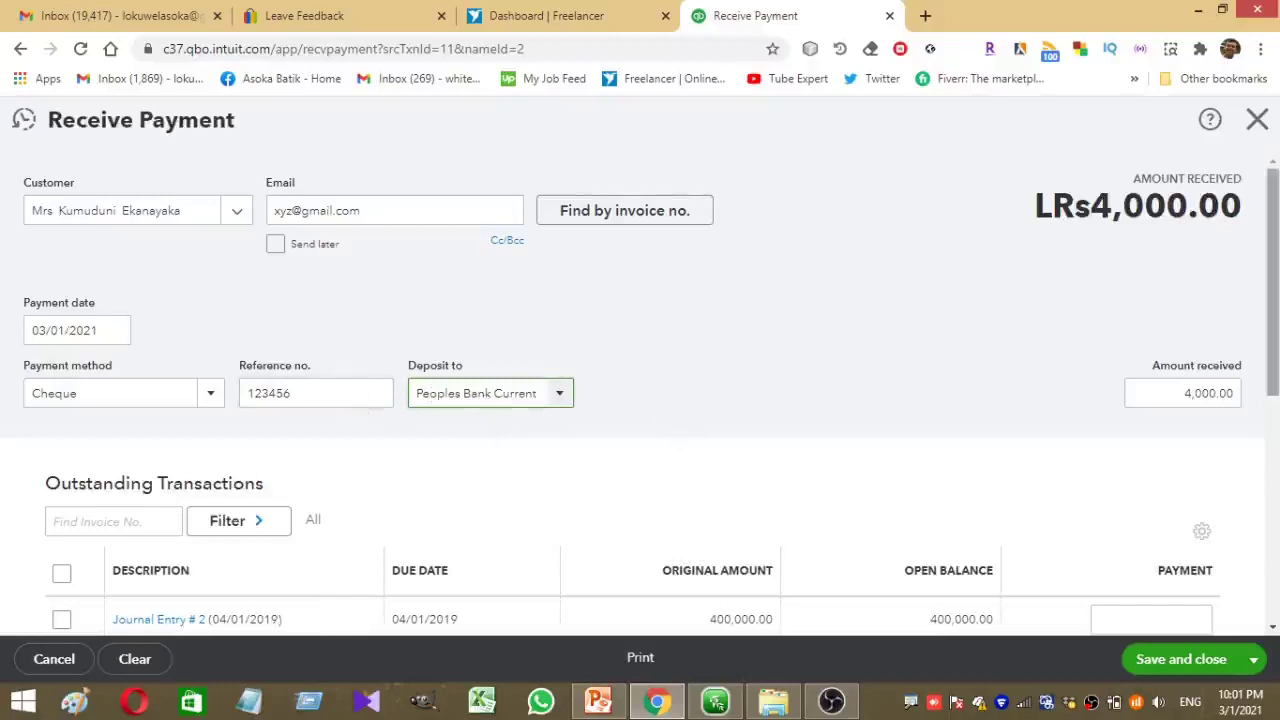
Check the payment amount applied to invoice 1003 among the outstanding transactions, and save and close the payment.
{"action": "scroll", "coordinate": [1270, 267], "scroll_direction": "down", "scroll_amount": 2}
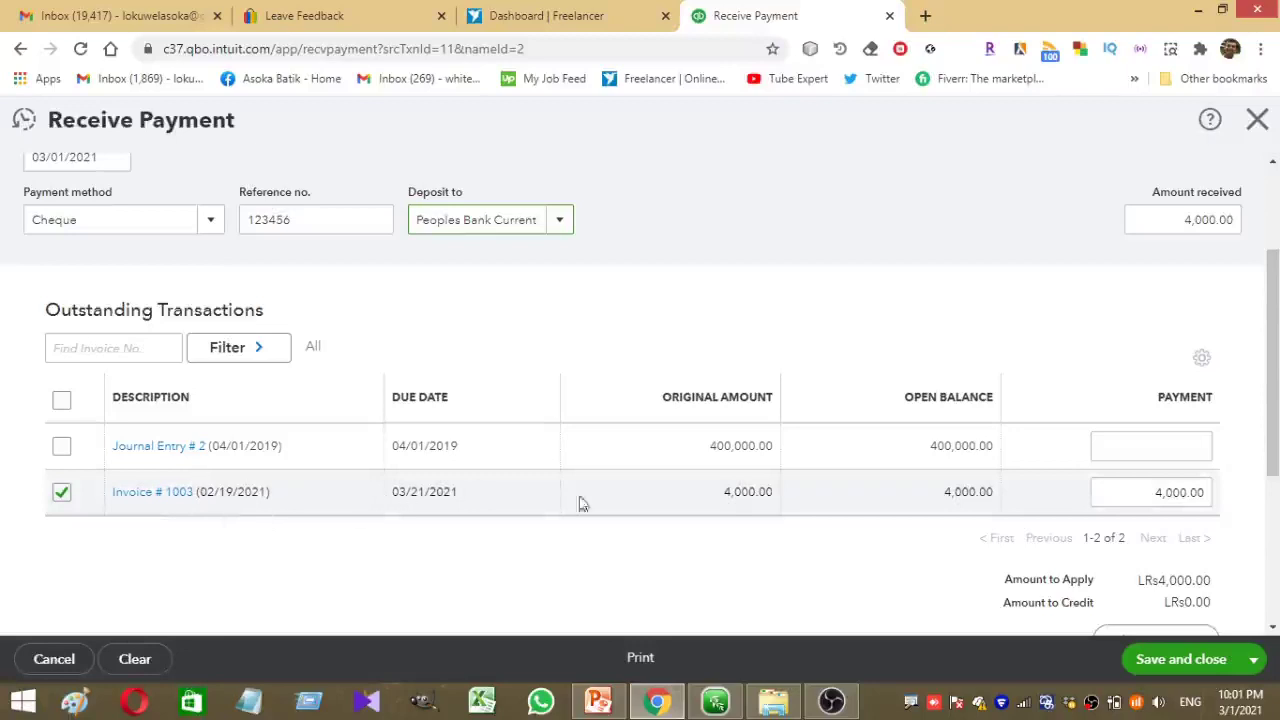
{"action": "left_click", "coordinate": [1184, 490]}
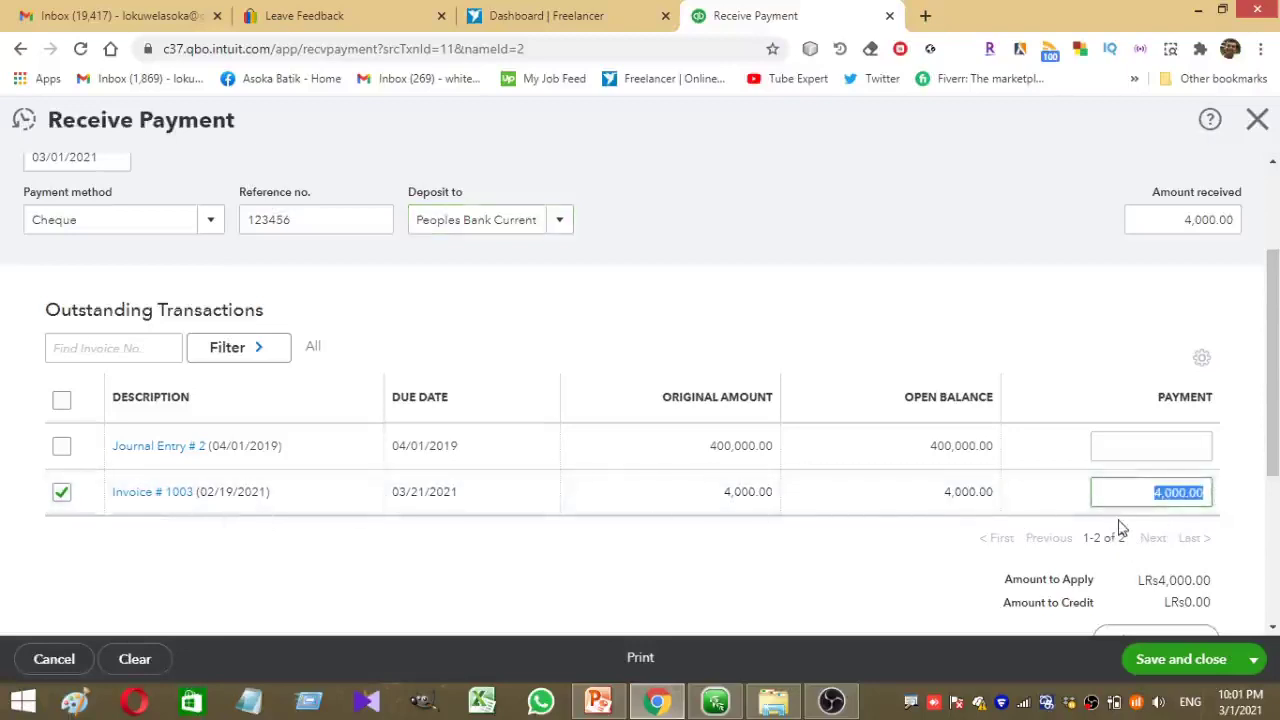
{"action": "left_click_drag", "start_coordinate": [1268, 392], "coordinate": [1277, 305]}
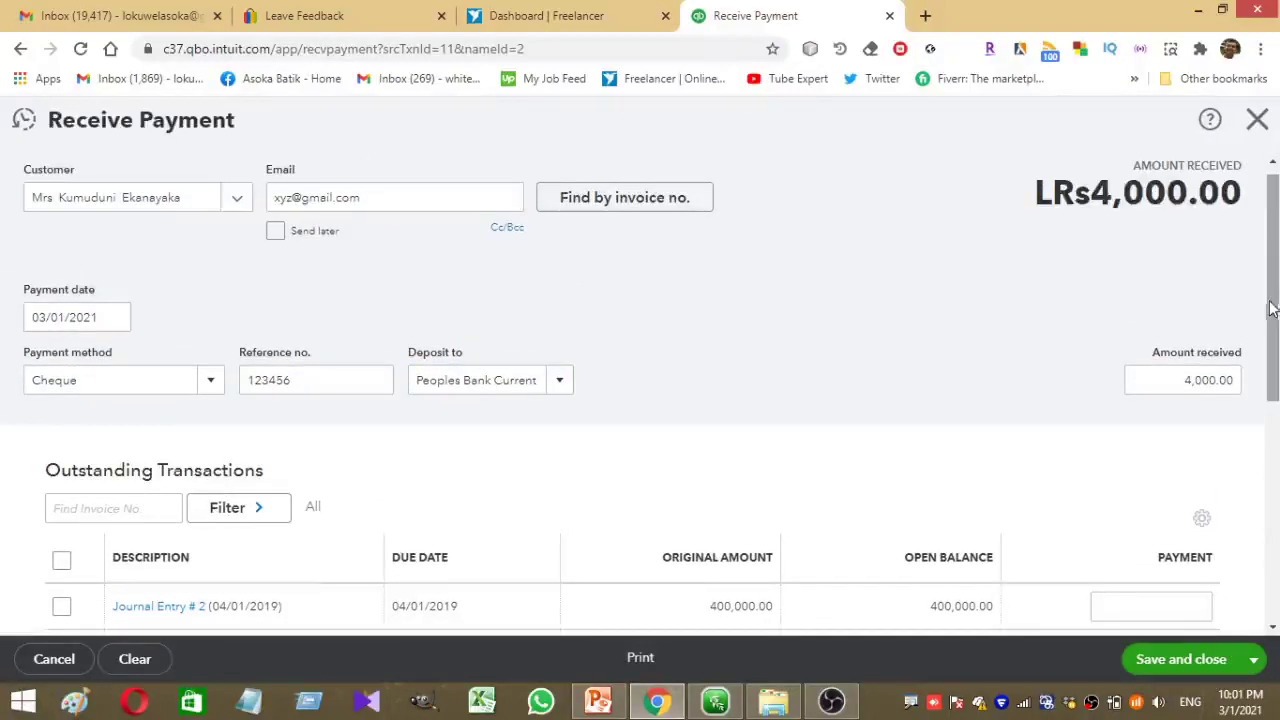
{"action": "left_click_drag", "start_coordinate": [1273, 290], "coordinate": [1273, 406]}
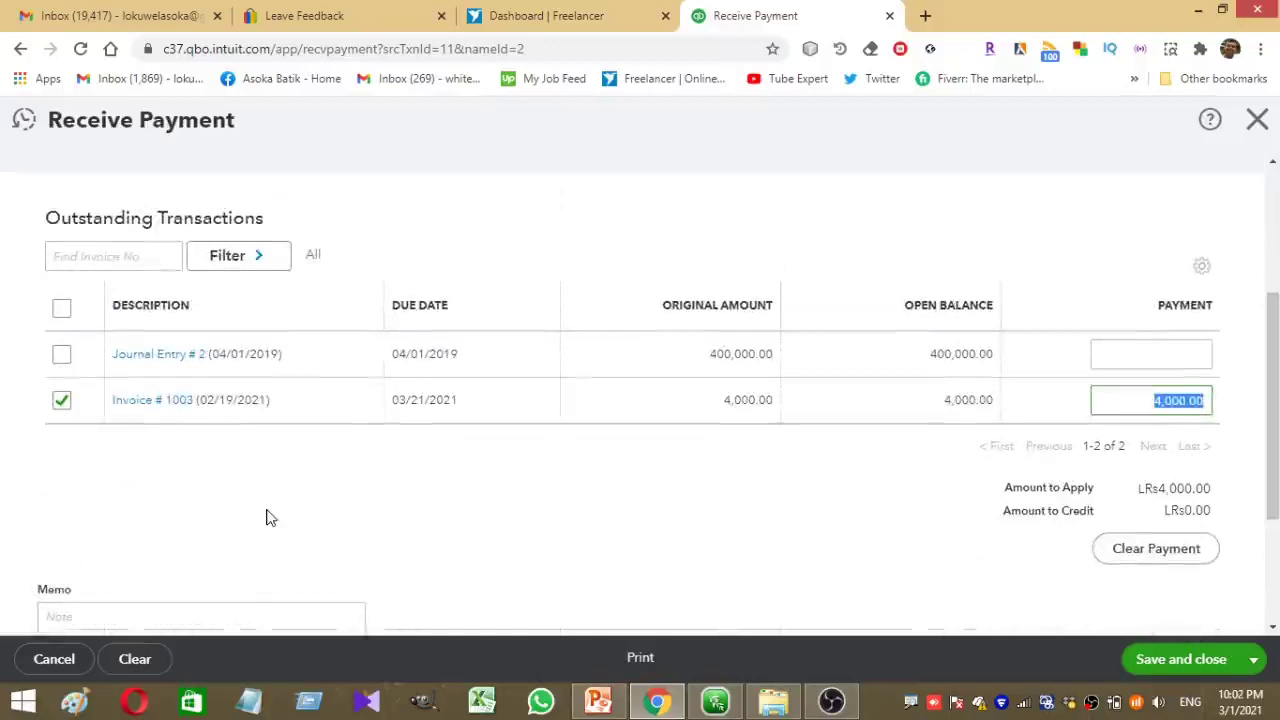
{"action": "left_click", "coordinate": [1163, 660]}
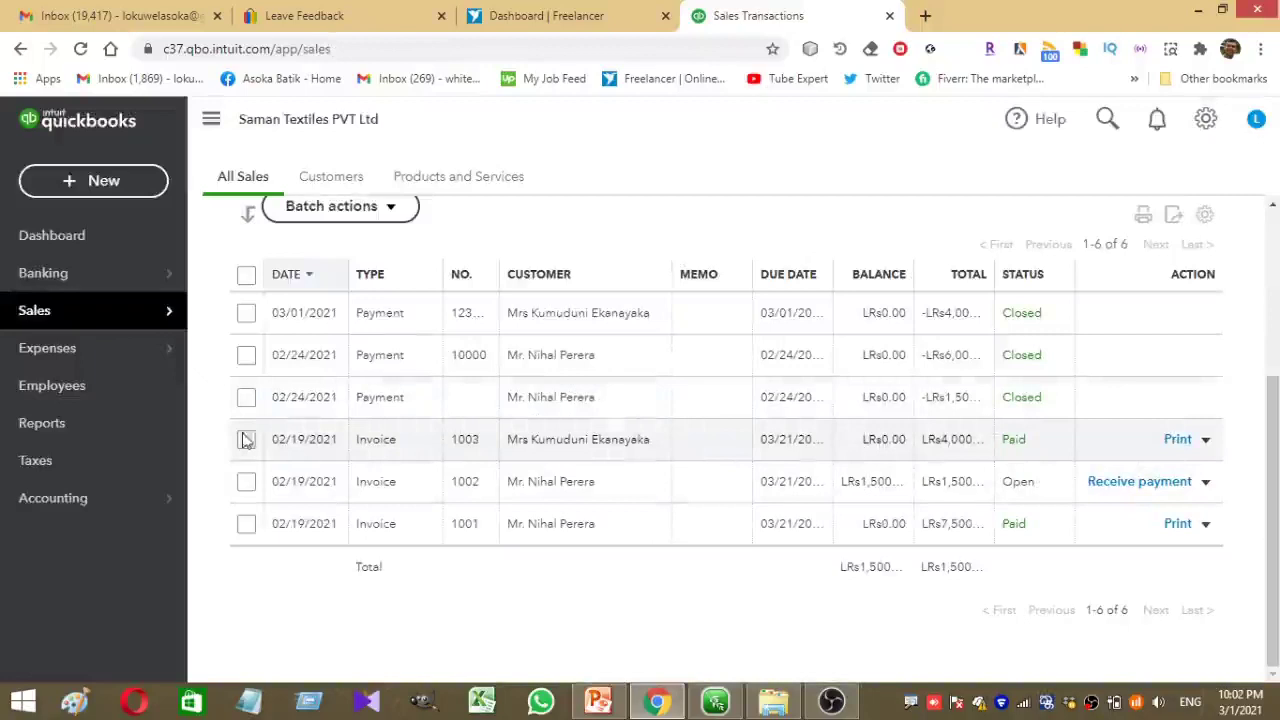
Open invoice 1003 from the sales list, check its payment status and linked cheque payment, and close the payment.
{"action": "left_click", "coordinate": [595, 452]}
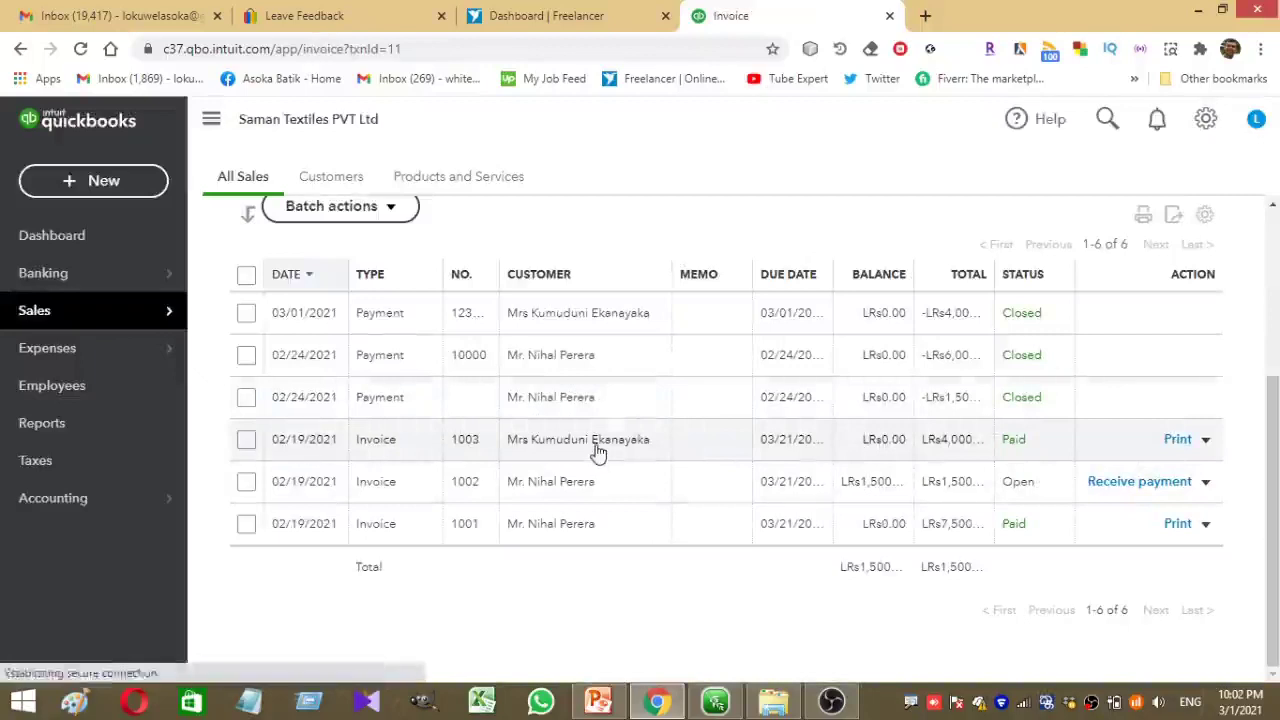
{"action": "scroll", "coordinate": [594, 449], "scroll_direction": "down", "scroll_amount": 1}
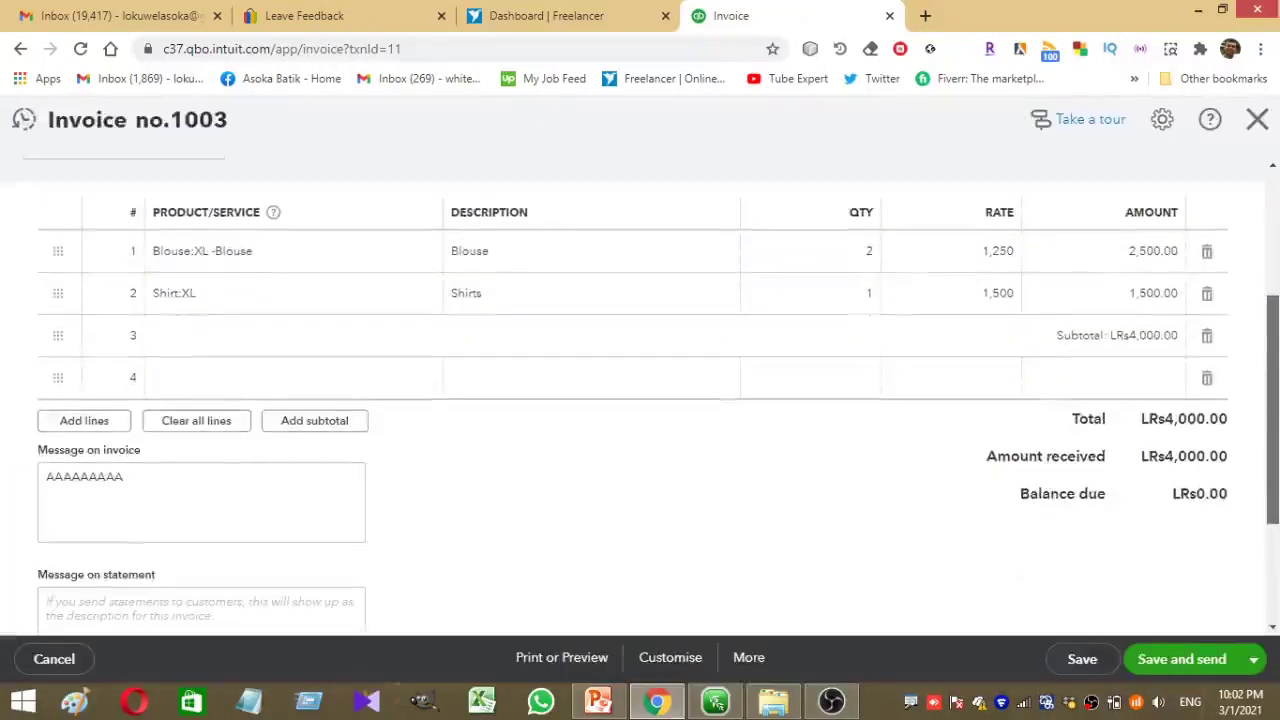
{"action": "scroll", "coordinate": [1100, 277], "scroll_direction": "up", "scroll_amount": 3}
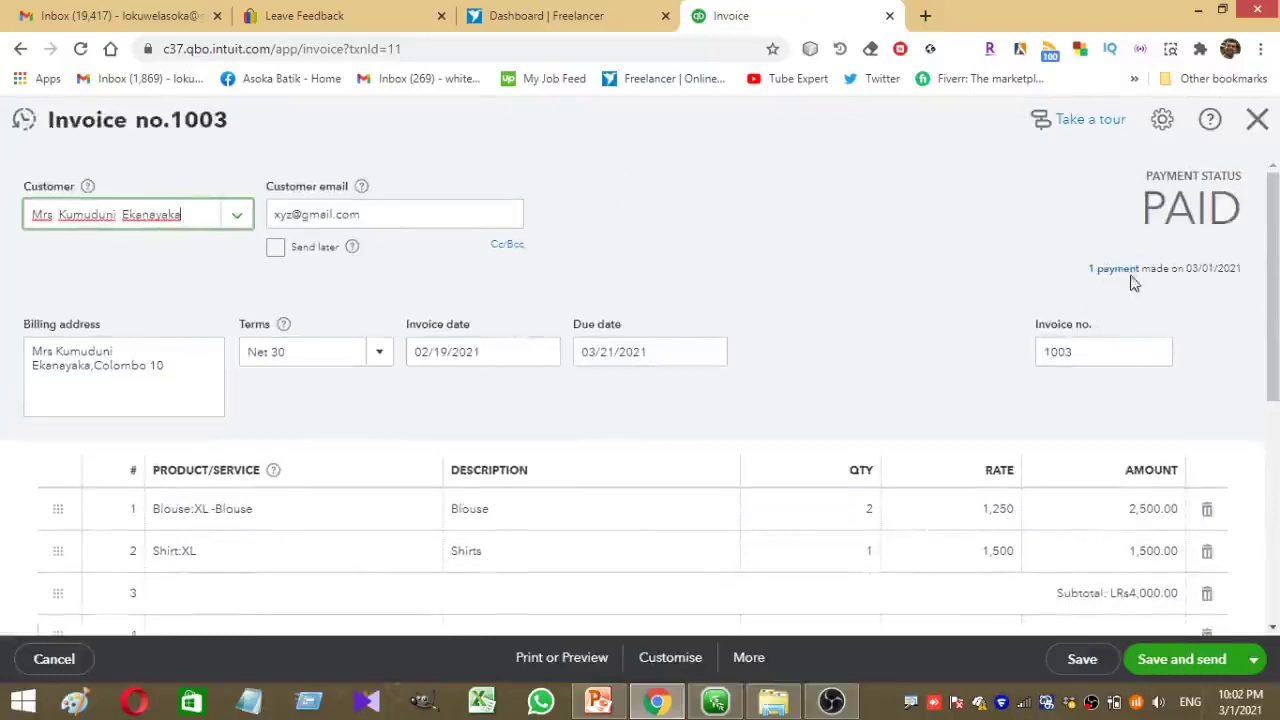
{"action": "left_click", "coordinate": [1126, 270]}
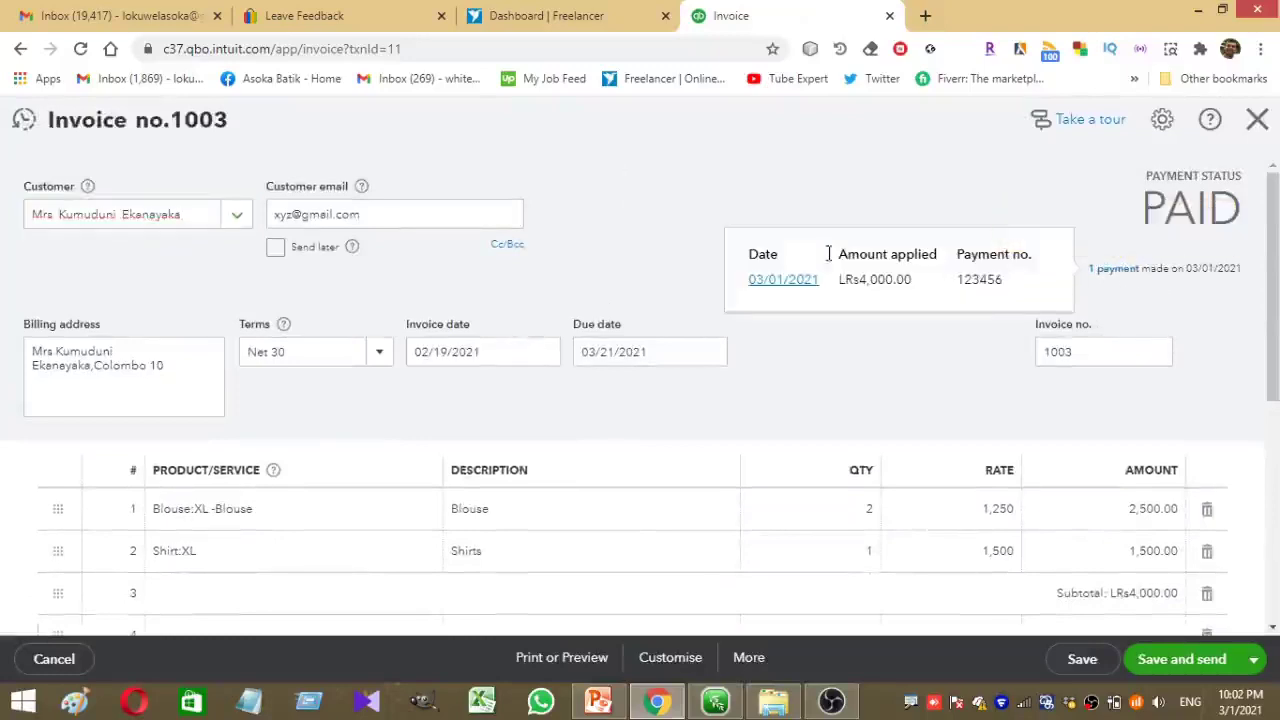
{"action": "left_click", "coordinate": [805, 283]}
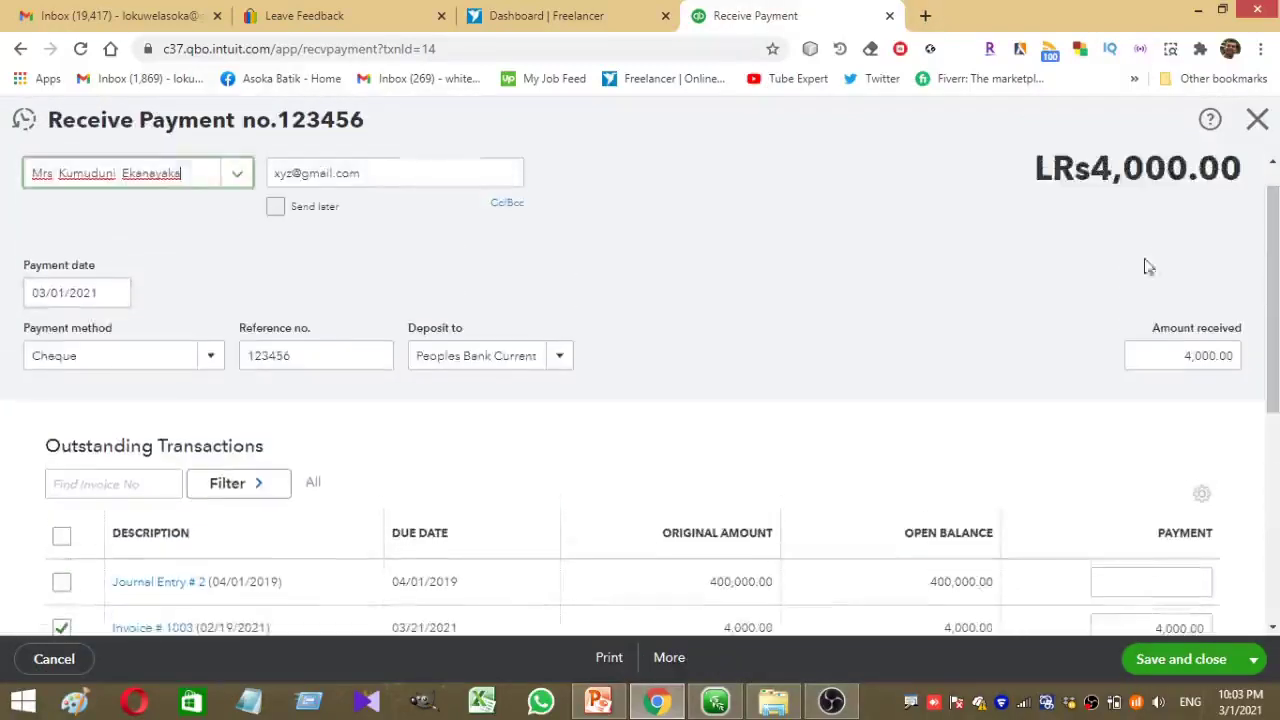
{"action": "left_click", "coordinate": [1257, 119]}
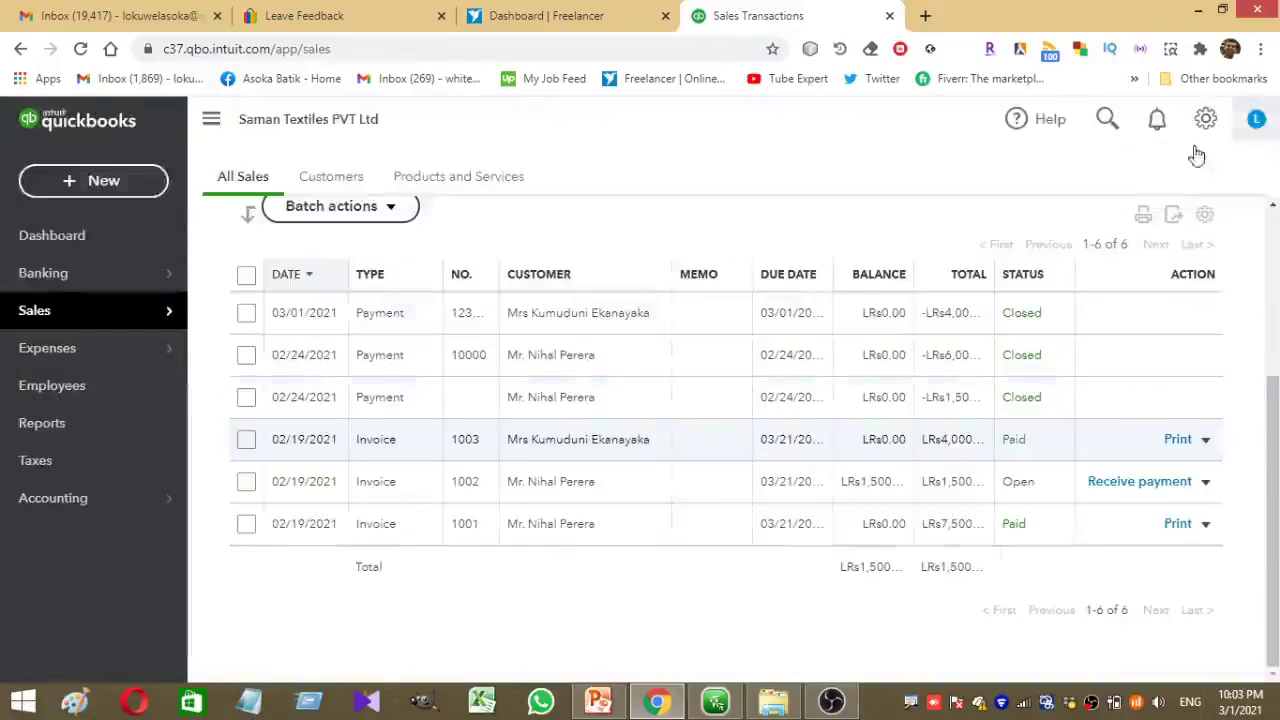
Return to the dashboard and check the Peoples Bank Current Account among the bank accounts.
{"action": "left_click", "coordinate": [80, 240]}
{"action": "mouse_move", "coordinate": [968, 409]}
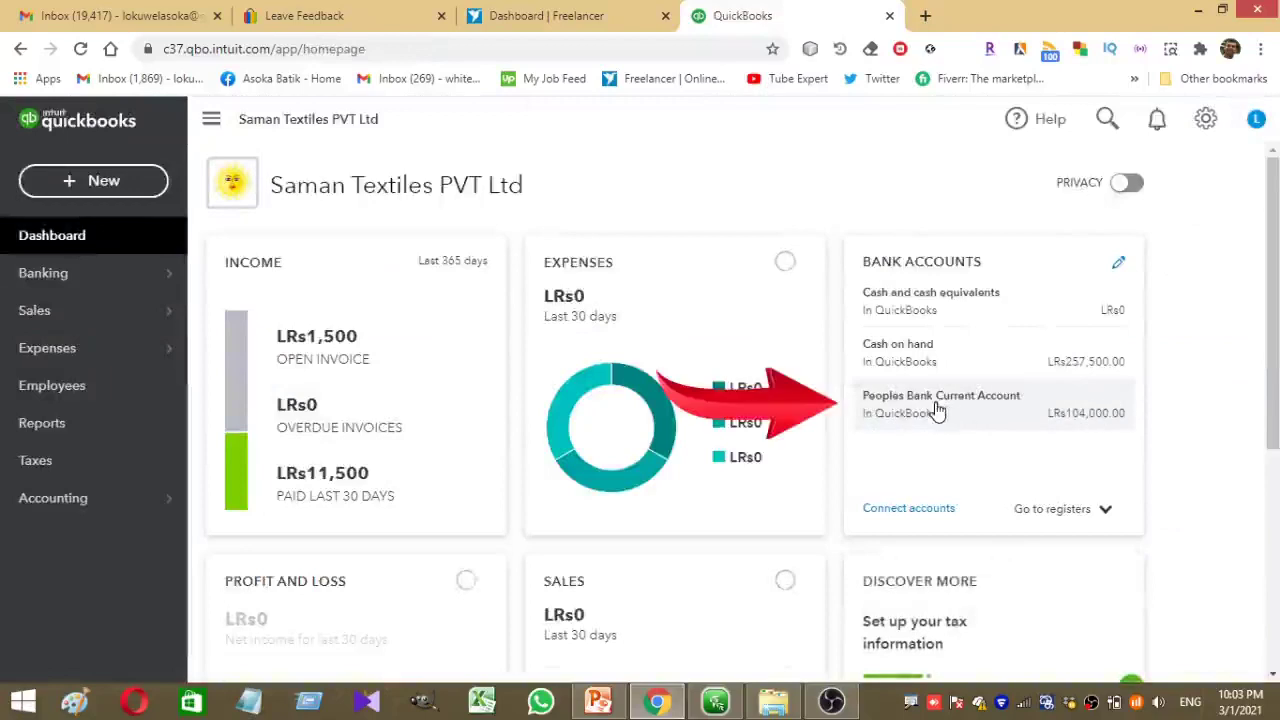
{"action": "left_click", "coordinate": [937, 410]}
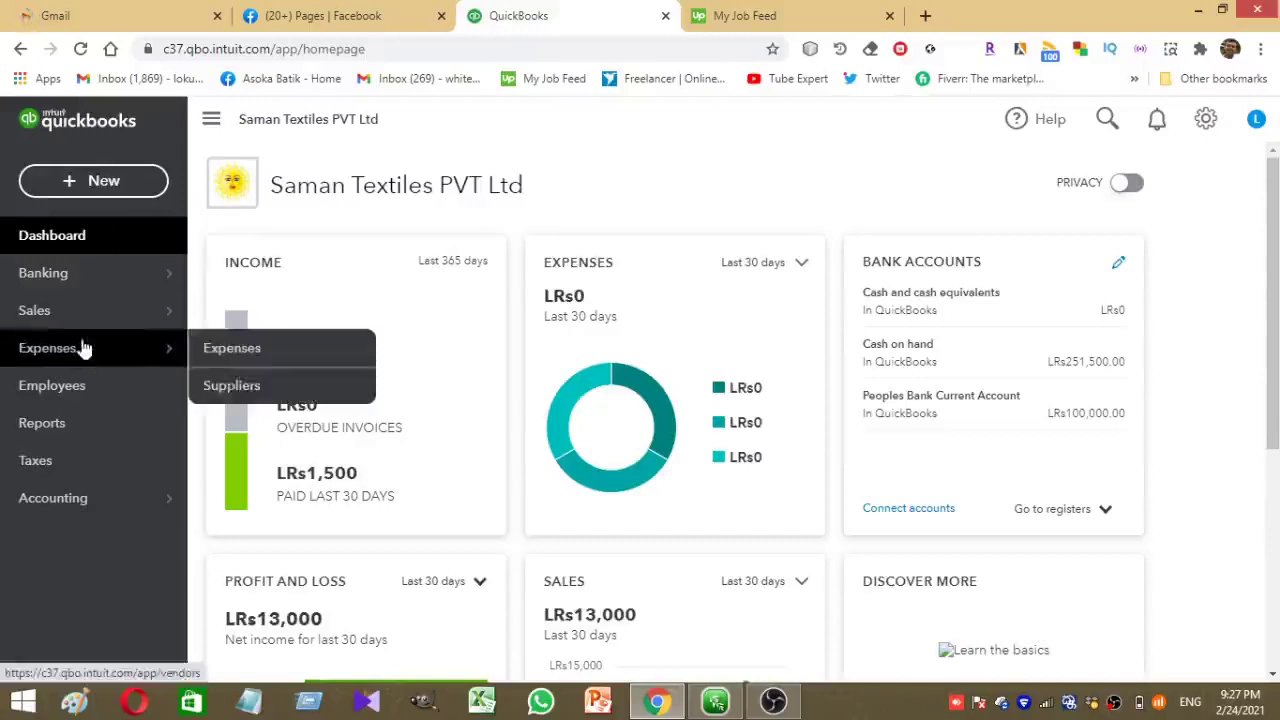
Show all sales transactions and review the balance and status of each invoice.
{"action": "mouse_move", "coordinate": [127, 317]}
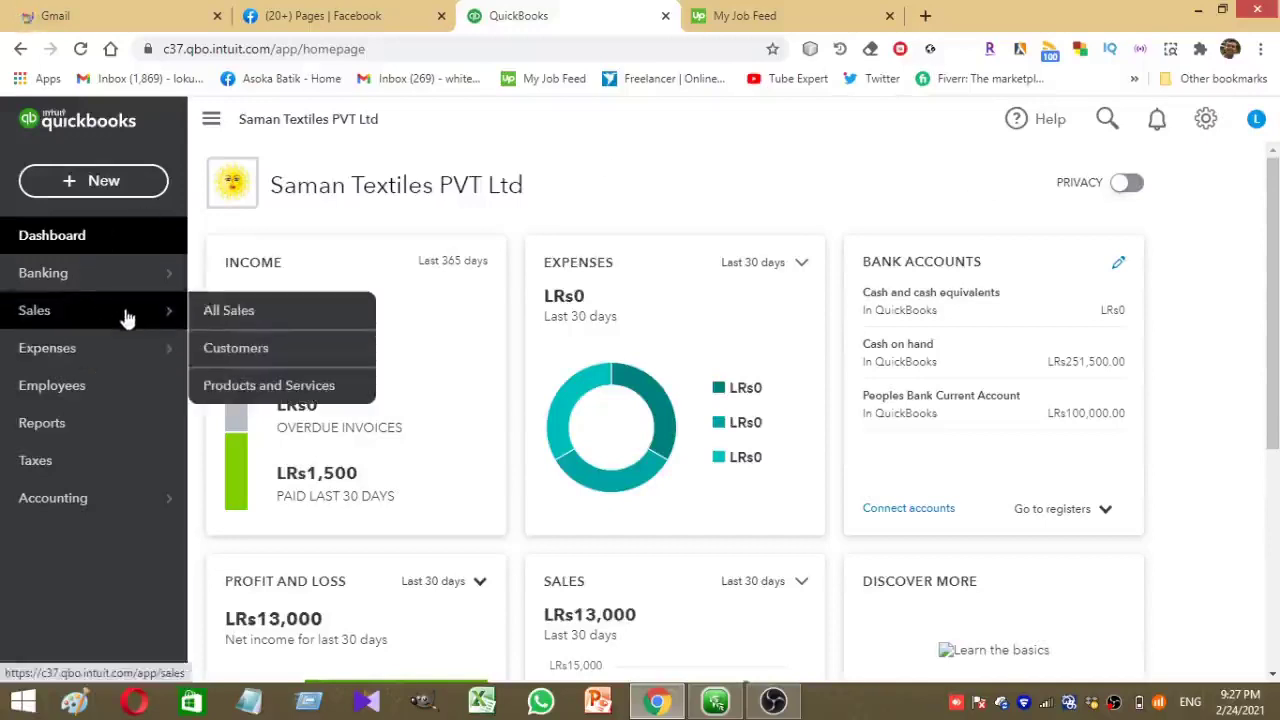
{"action": "left_click", "coordinate": [213, 313]}
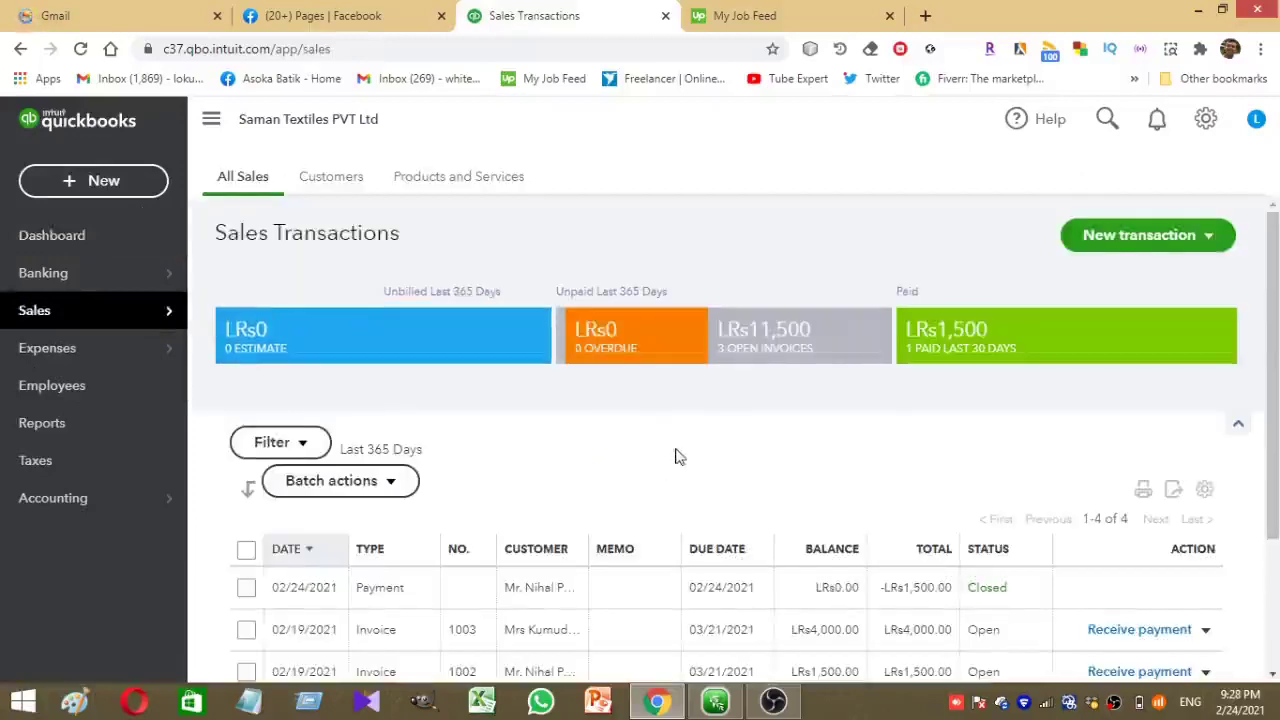
{"action": "scroll", "coordinate": [677, 454], "scroll_direction": "down", "scroll_amount": 2}
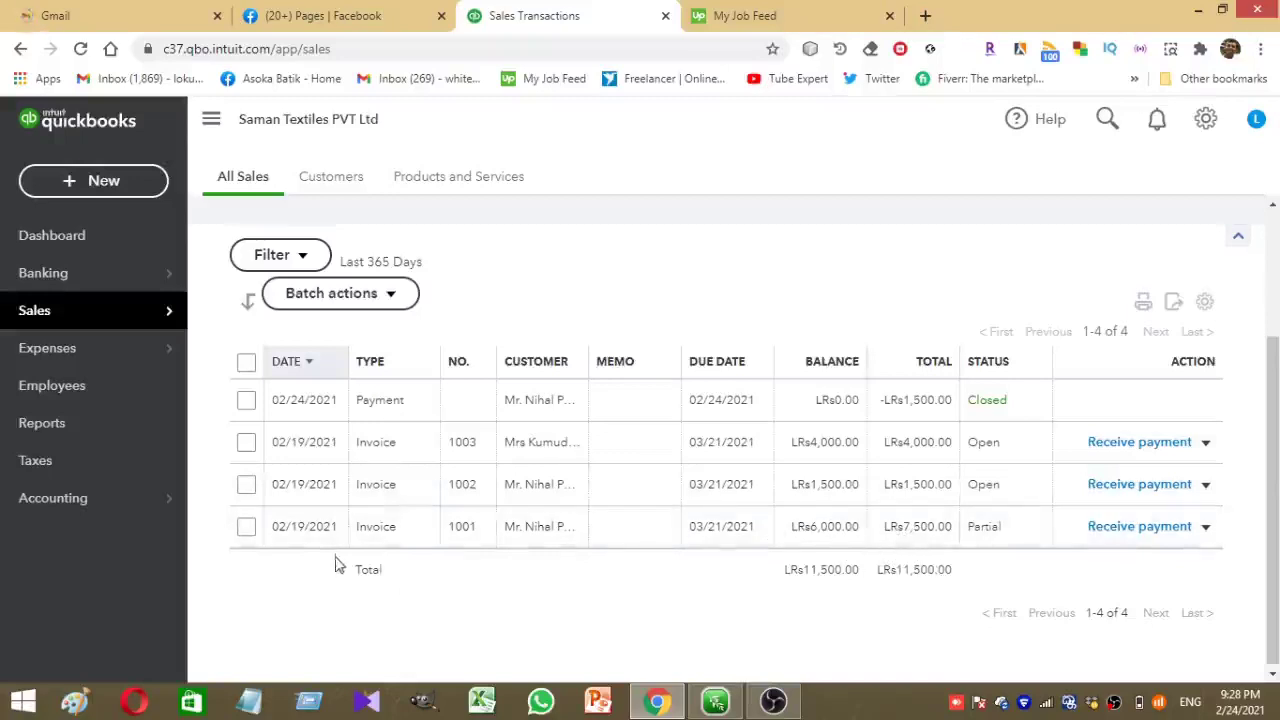
Widen the Customer column in the sales list, select invoice 1001, and start receiving a payment against it.
{"action": "left_click_drag", "start_coordinate": [588, 356], "coordinate": [671, 362]}
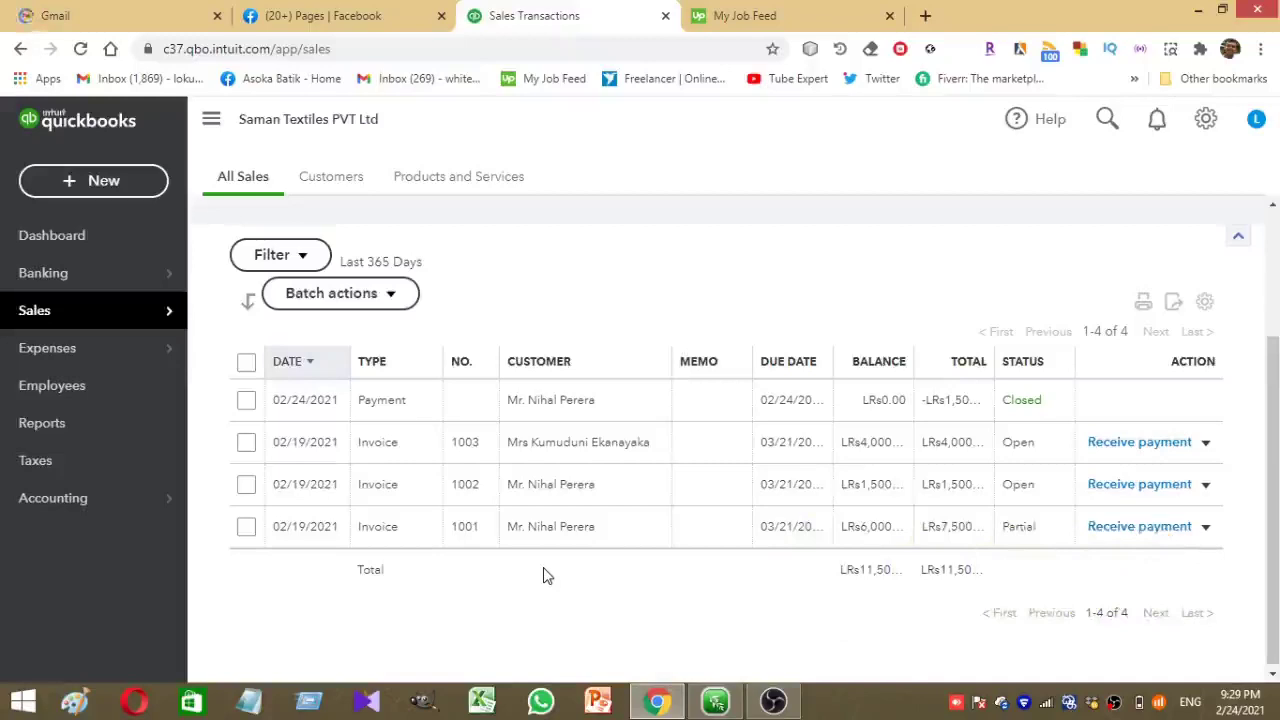
{"action": "left_click", "coordinate": [247, 528]}
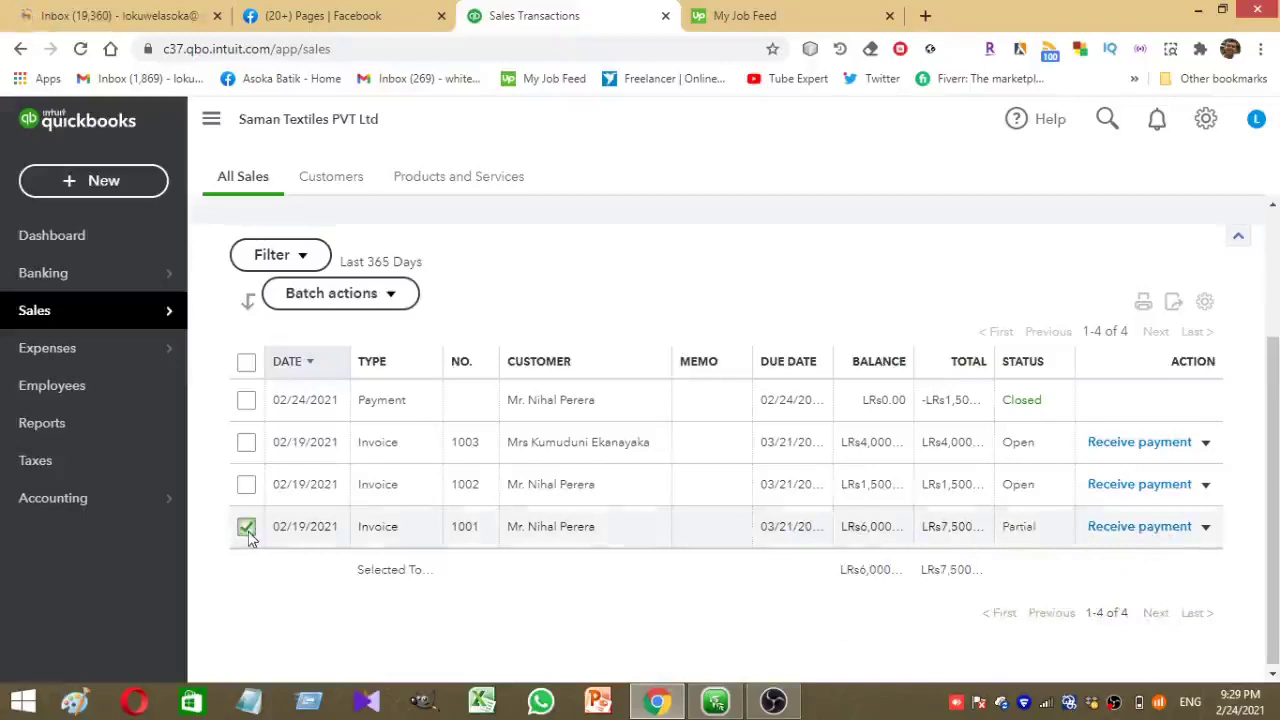
{"action": "left_click", "coordinate": [1205, 530]}
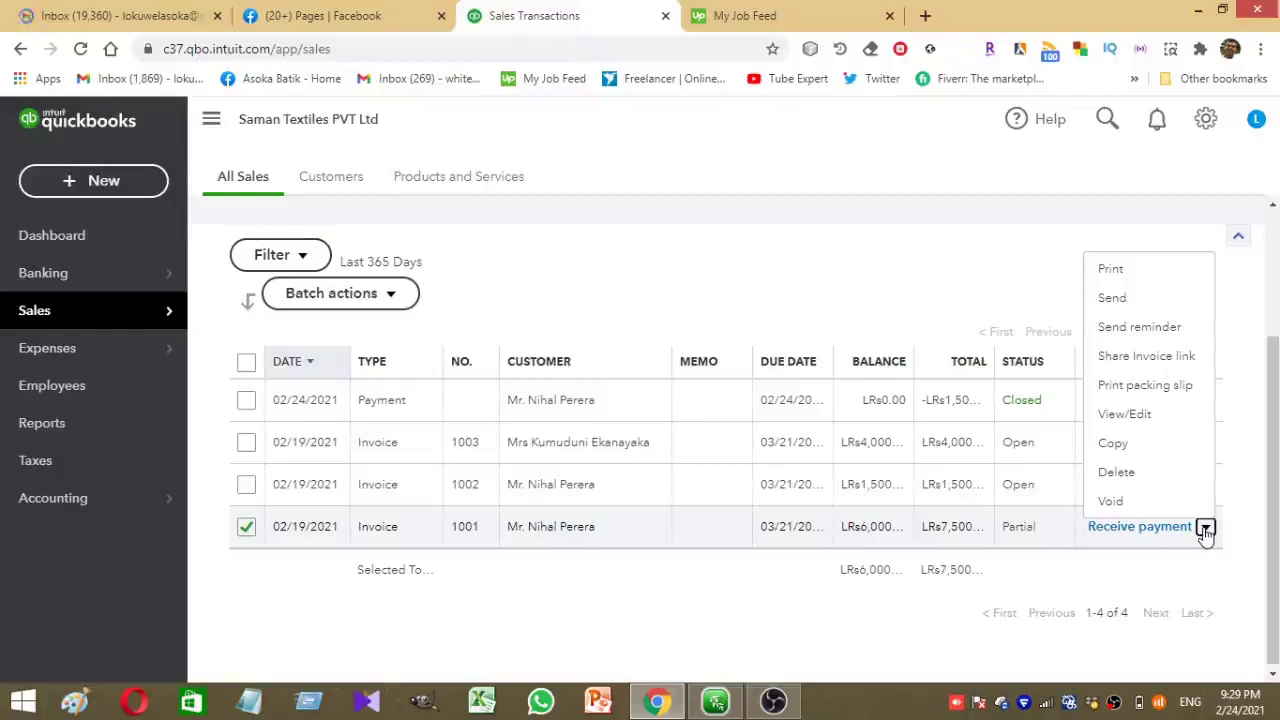
{"action": "left_click", "coordinate": [245, 527]}
{"action": "left_click", "coordinate": [245, 527]}
{"action": "left_click", "coordinate": [1080, 563]}
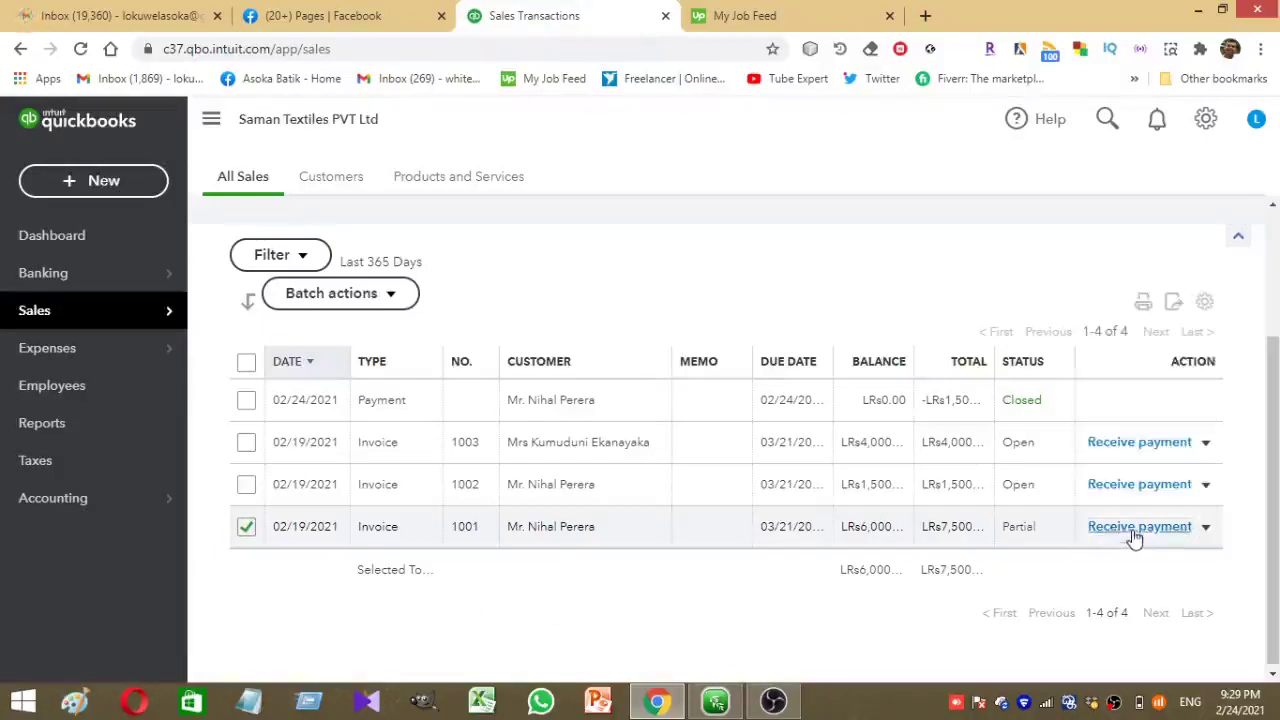
{"action": "left_click", "coordinate": [1133, 530]}
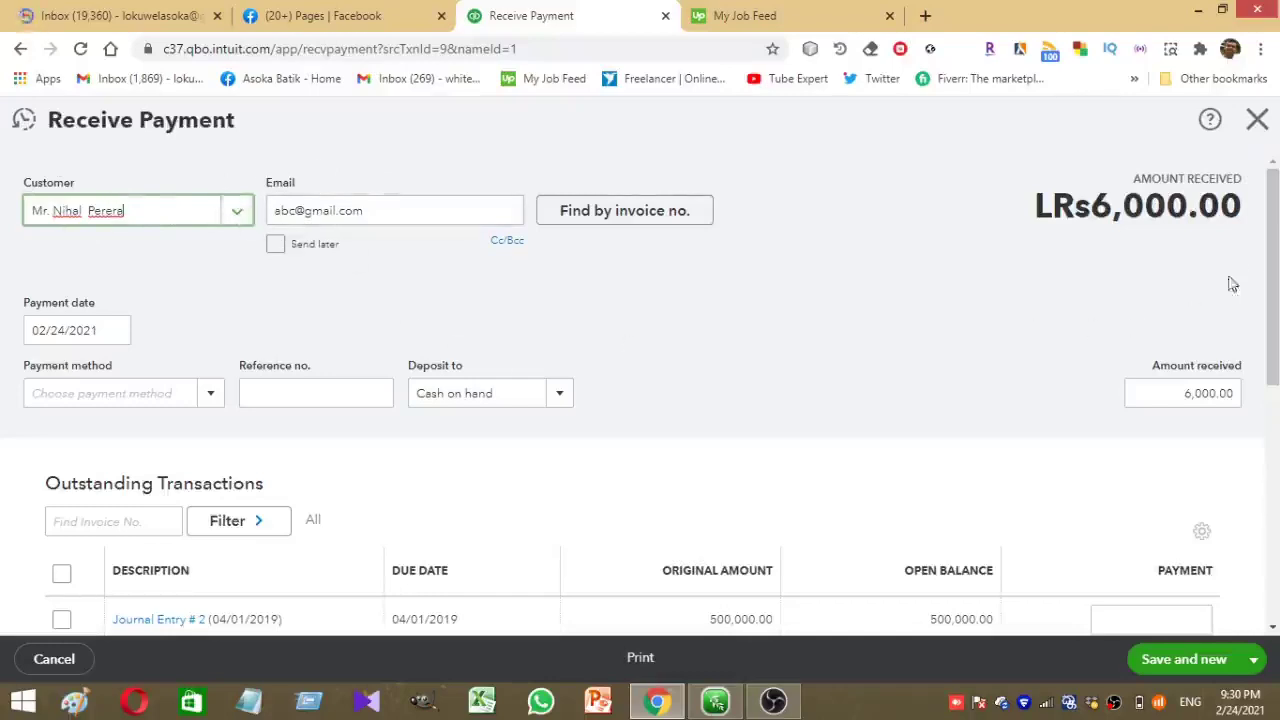
Try a partial payment of 5000 on invoice 1001, and restore the payment to 6000.
{"action": "scroll", "coordinate": [1276, 258], "scroll_direction": "down", "scroll_amount": 3}
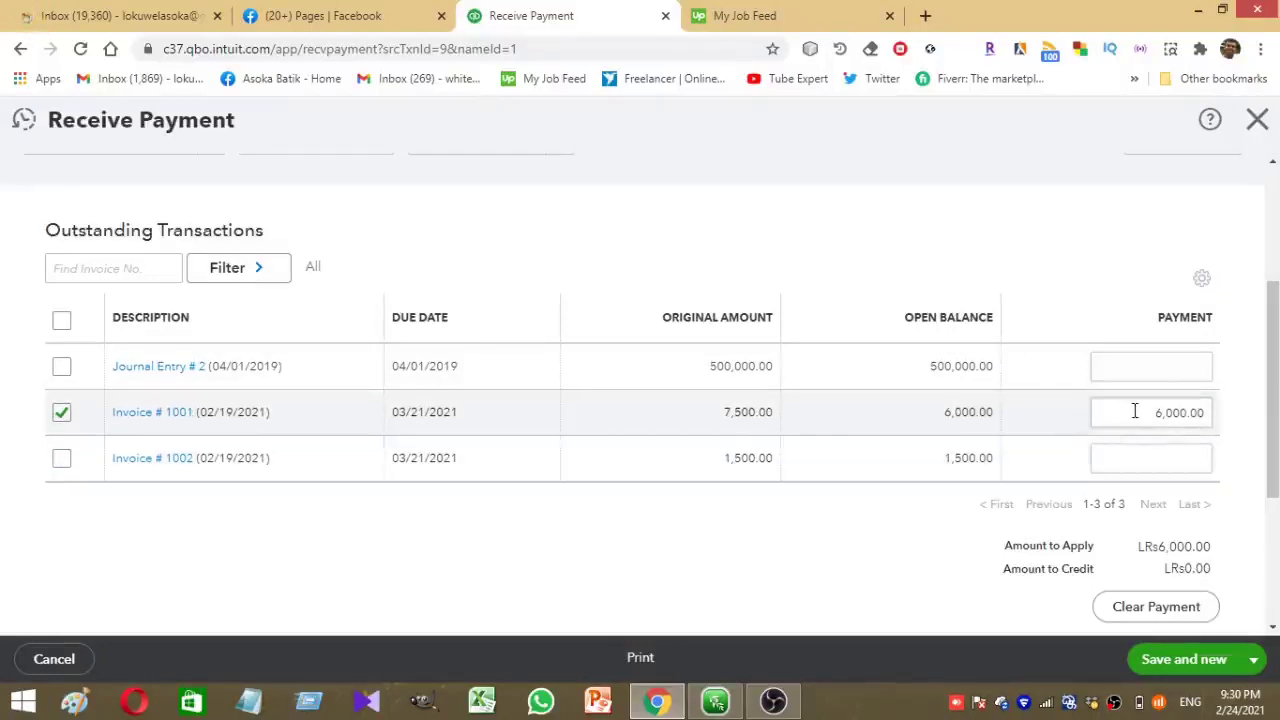
{"action": "left_click_drag", "start_coordinate": [1138, 410], "coordinate": [1226, 409]}
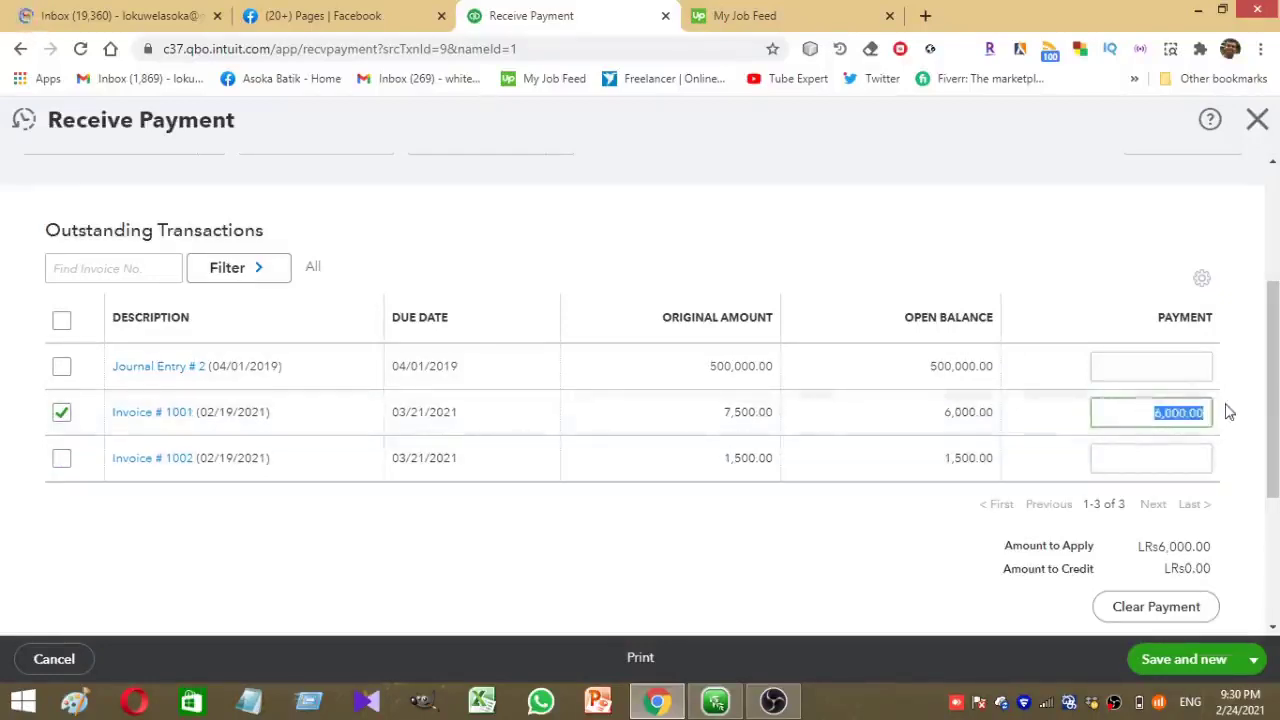
{"action": "left_click", "coordinate": [1131, 419]}
{"action": "left_click_drag", "start_coordinate": [1128, 420], "coordinate": [1206, 413]}
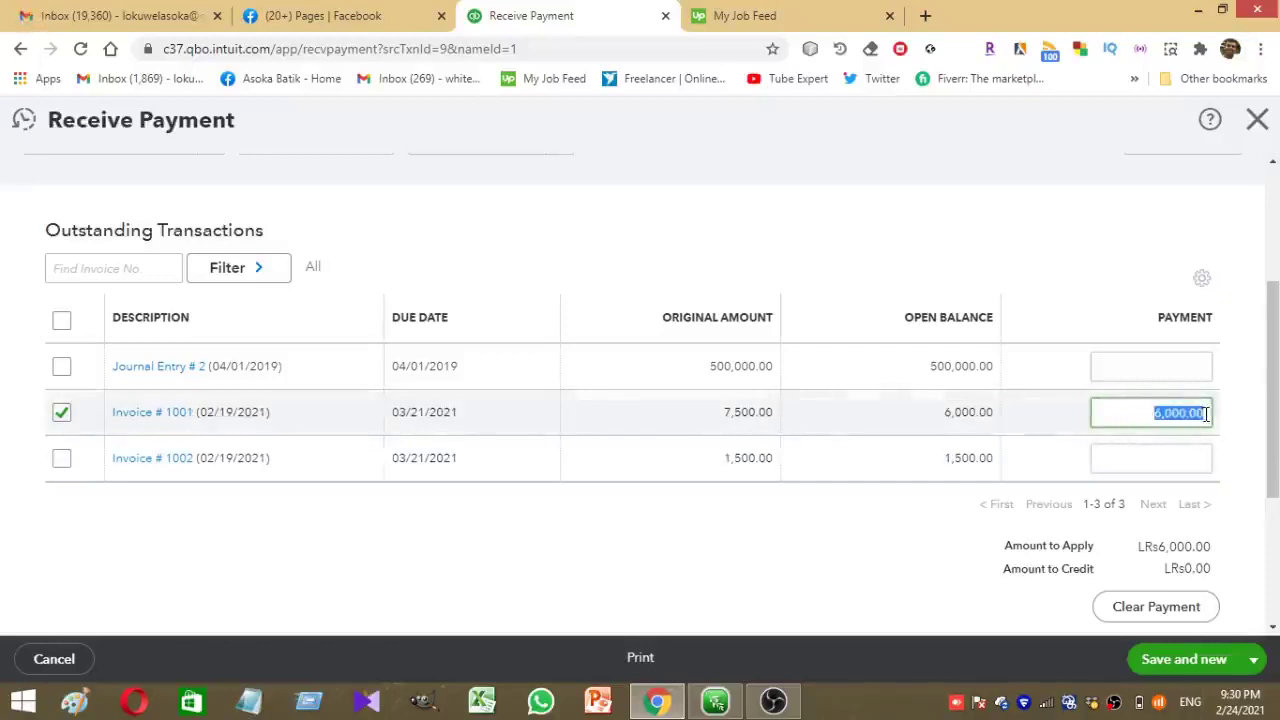
{"action": "key", "text": "BackSpace"}
{"action": "type", "text": "5000"}
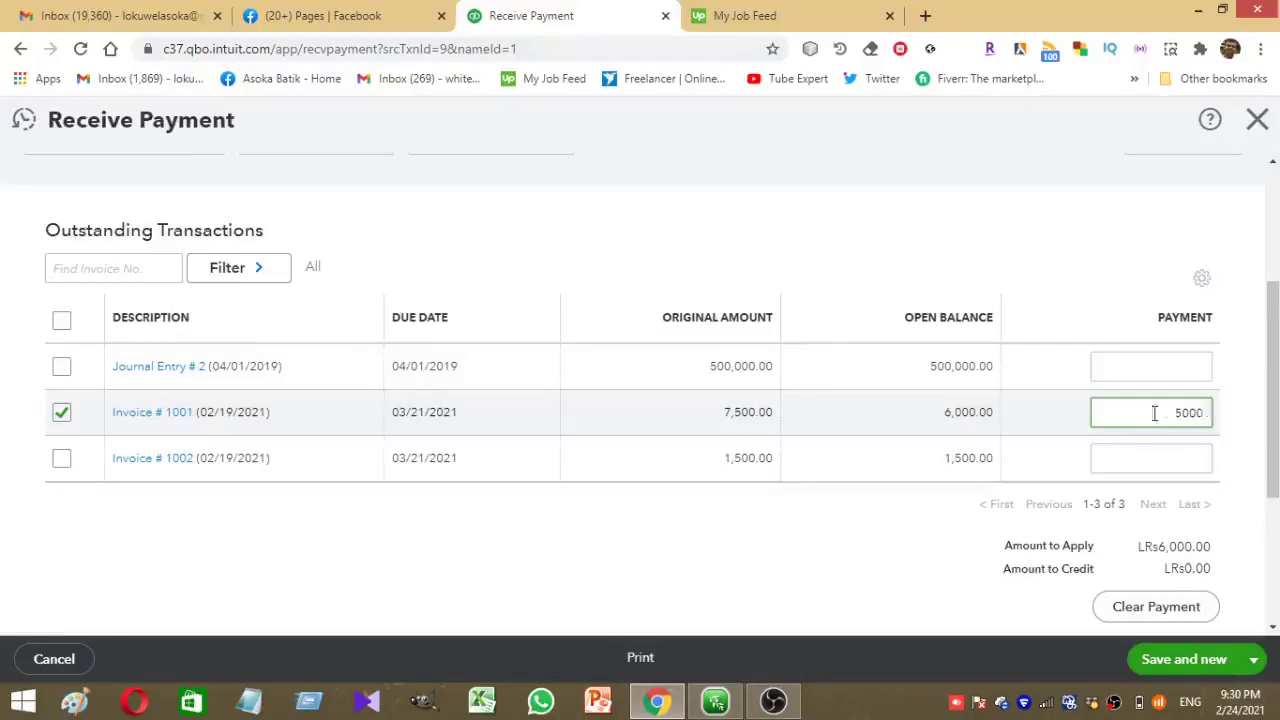
{"action": "left_click_drag", "start_coordinate": [1166, 412], "coordinate": [1210, 413]}
{"action": "type", "text": "6000"}
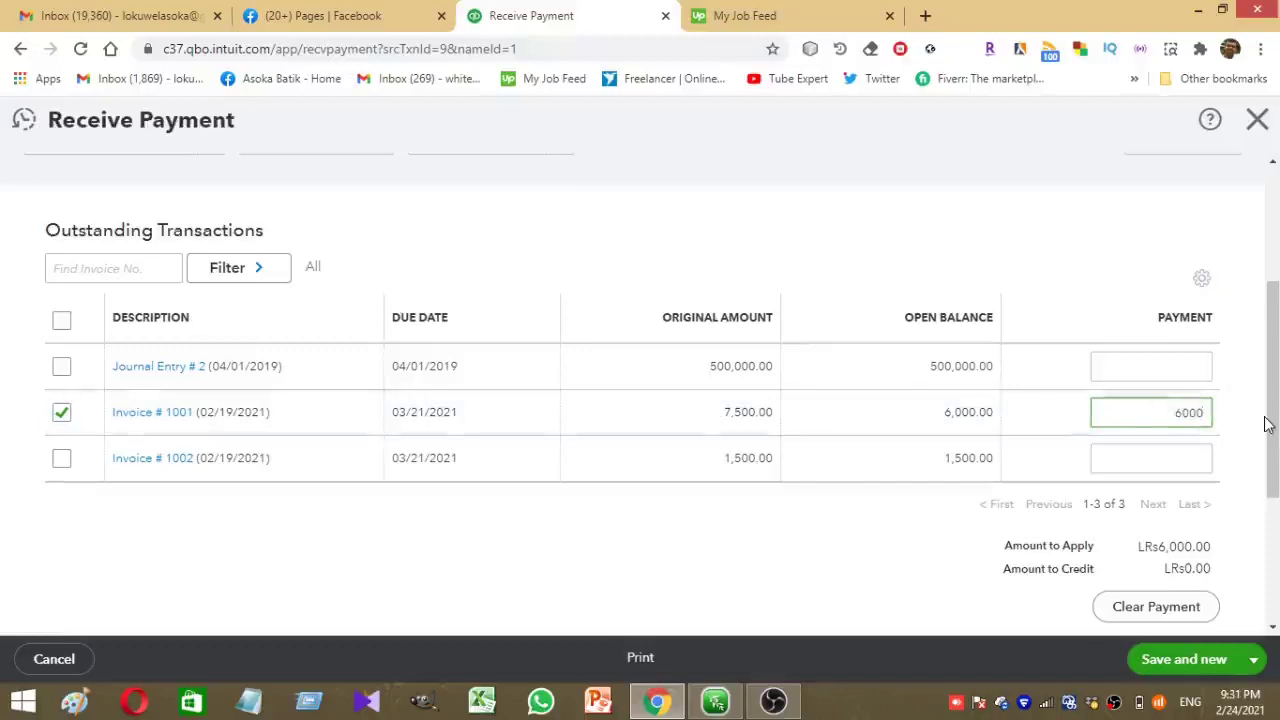
Check the payment date without changing it, and choose Cash as the payment method.
{"action": "scroll", "coordinate": [1268, 424], "scroll_direction": "up", "scroll_amount": 3}
{"action": "scroll", "coordinate": [1268, 424], "scroll_direction": "down", "scroll_amount": 2}
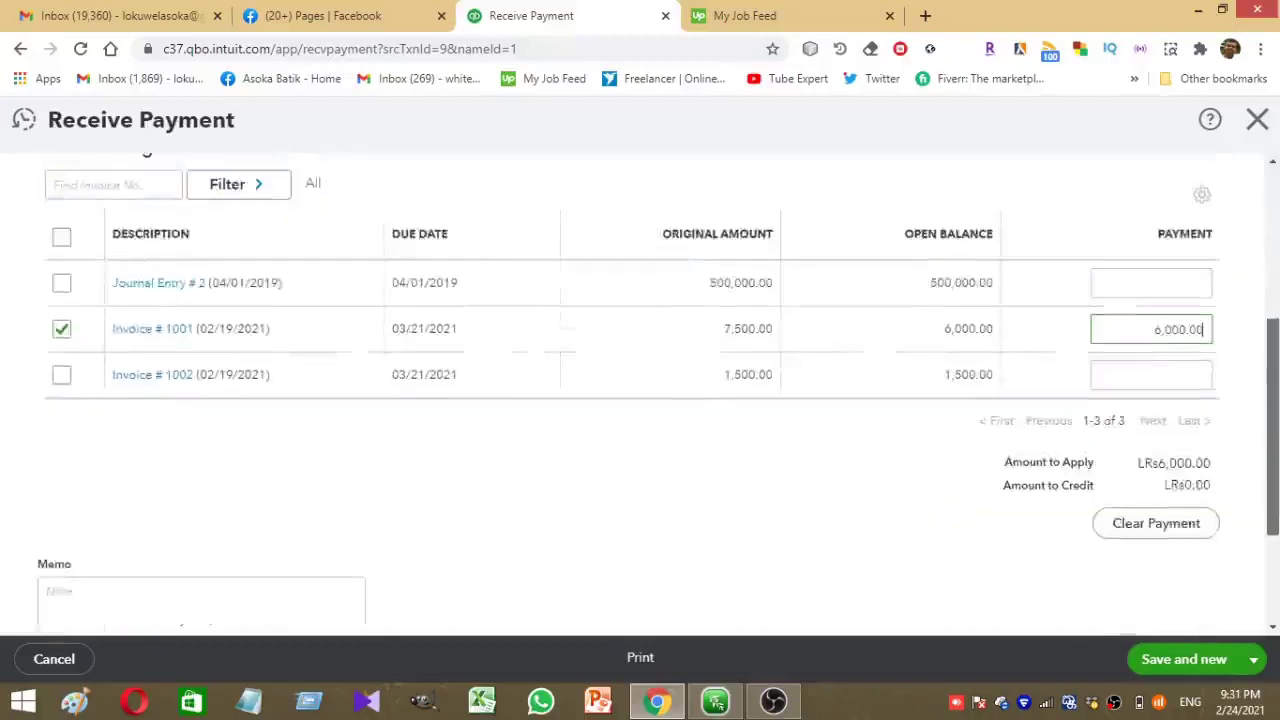
{"action": "scroll", "coordinate": [1268, 424], "scroll_direction": "up", "scroll_amount": 1}
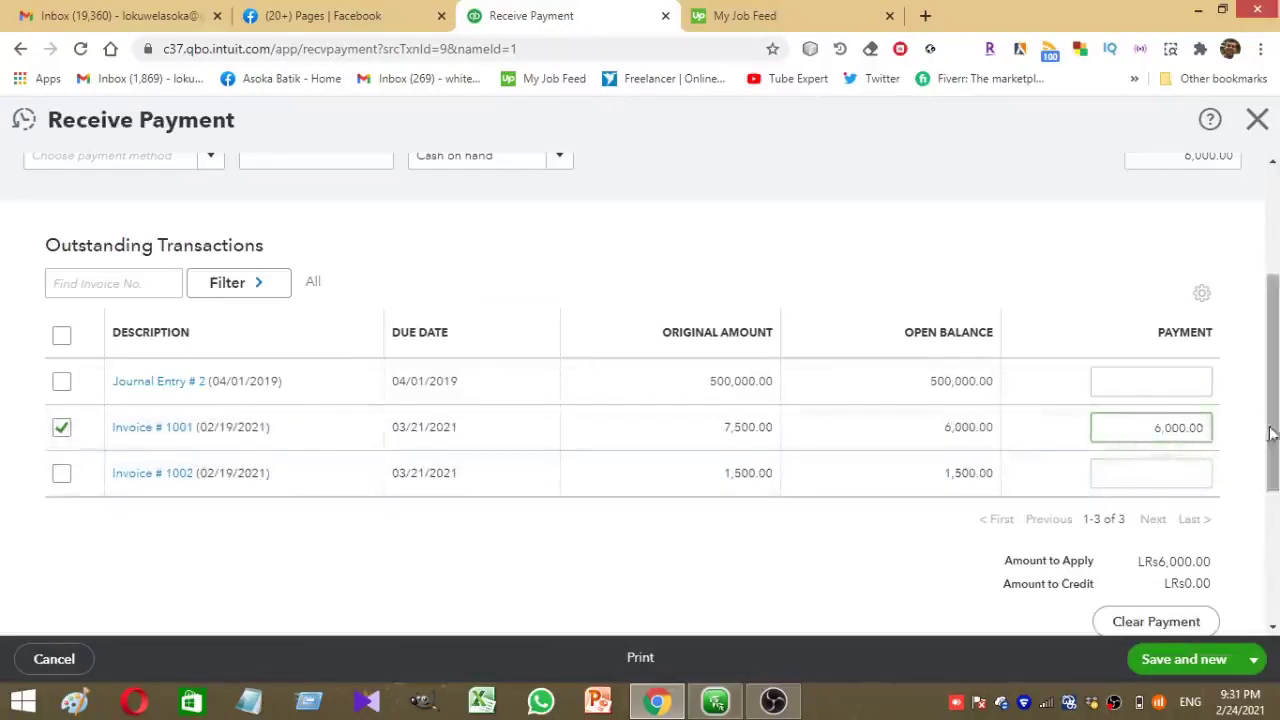
{"action": "scroll", "coordinate": [1265, 422], "scroll_direction": "up", "scroll_amount": 3}
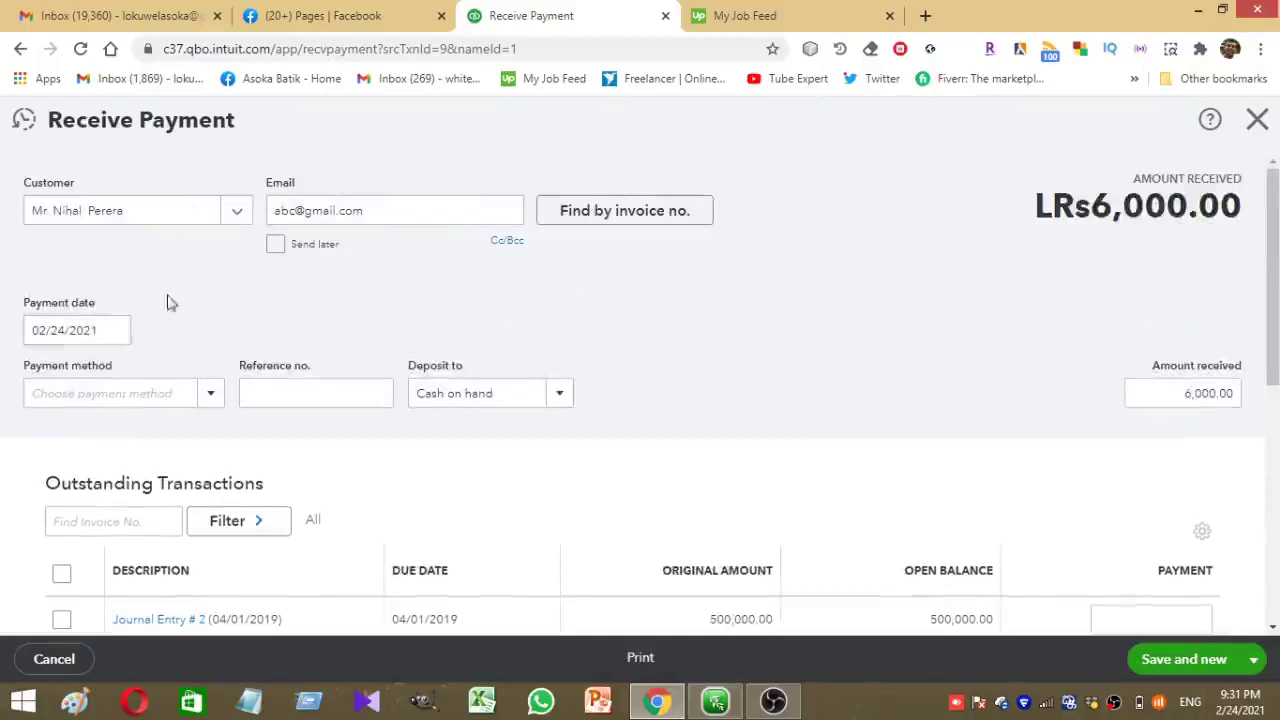
{"action": "left_click", "coordinate": [112, 333]}
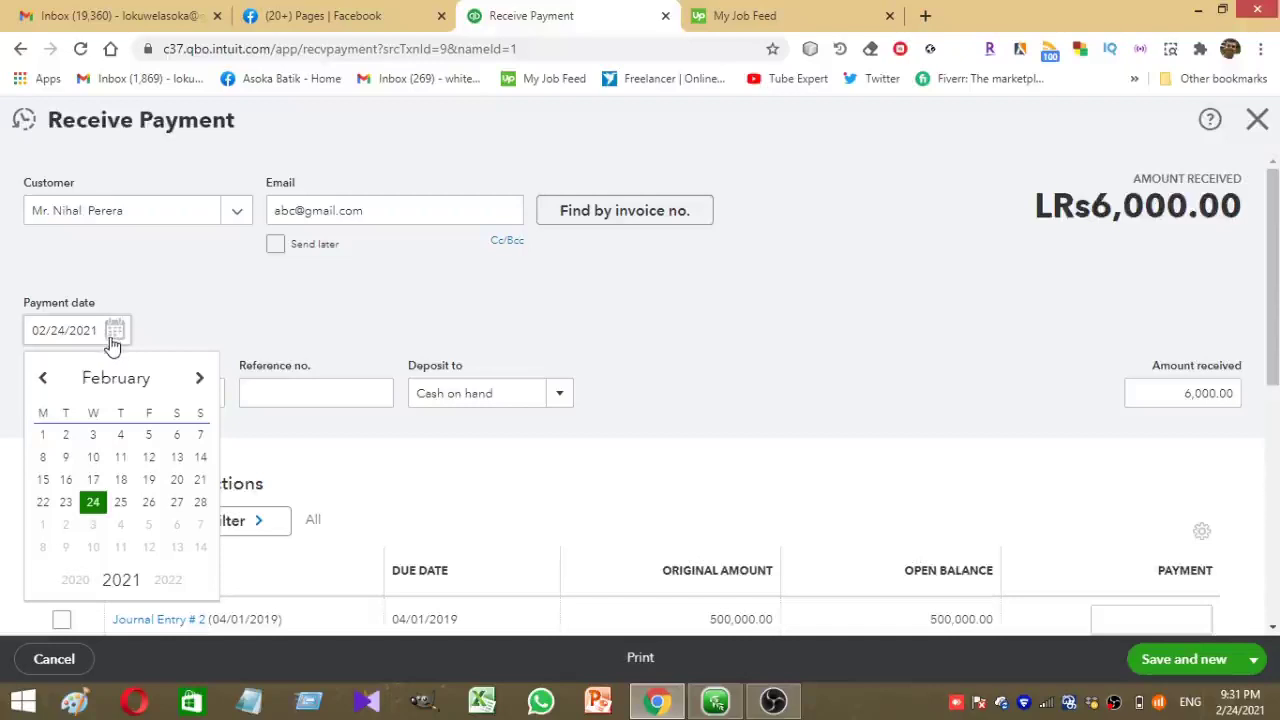
{"action": "left_click", "coordinate": [191, 316]}
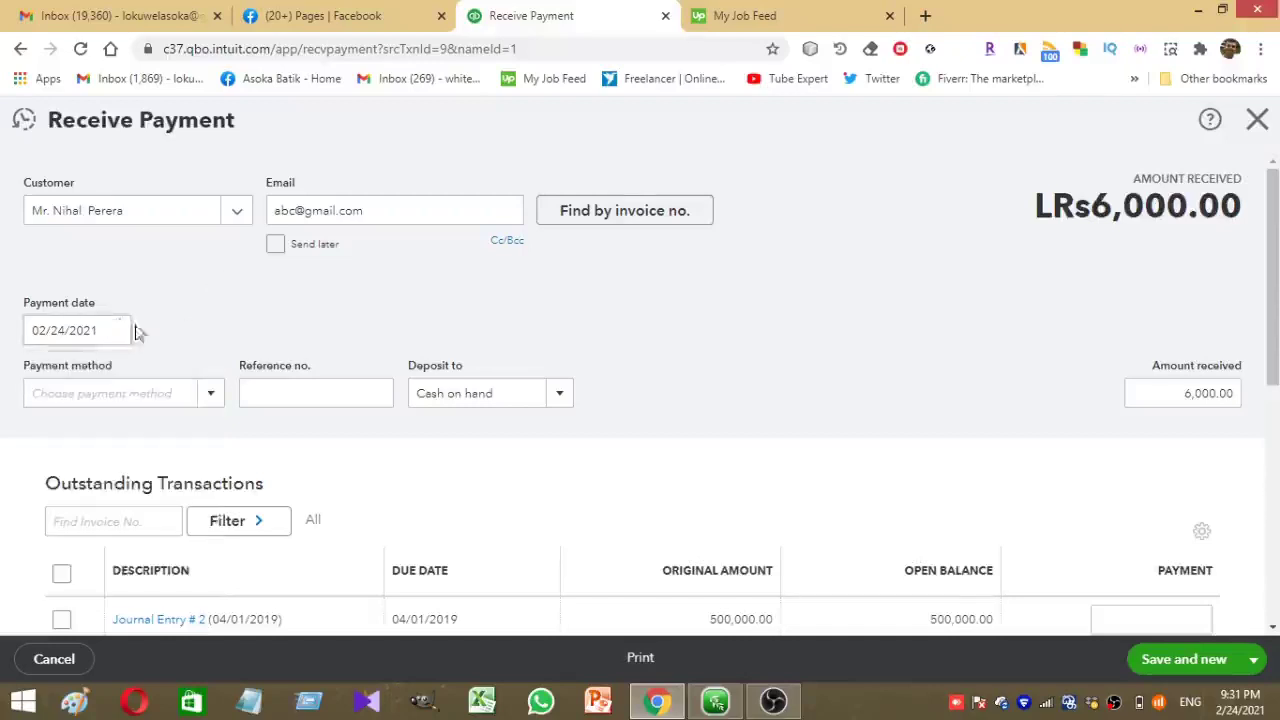
{"action": "left_click", "coordinate": [211, 400]}
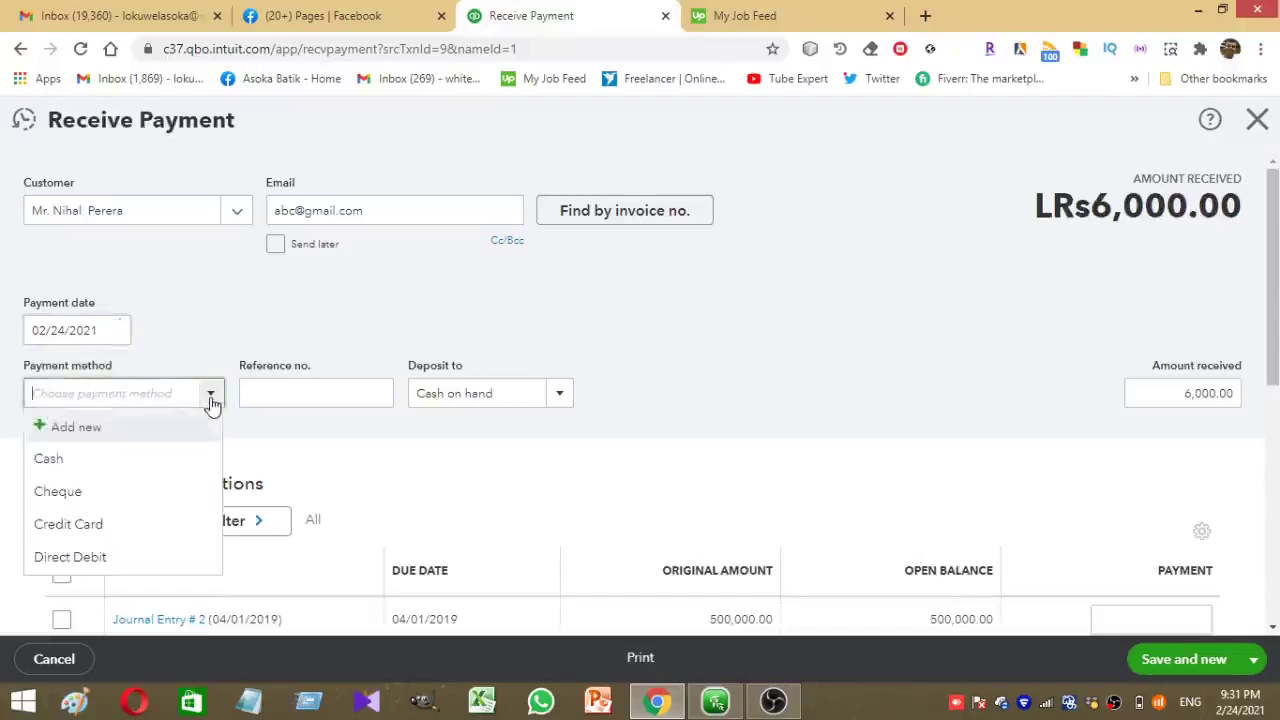
{"action": "left_click", "coordinate": [84, 466]}
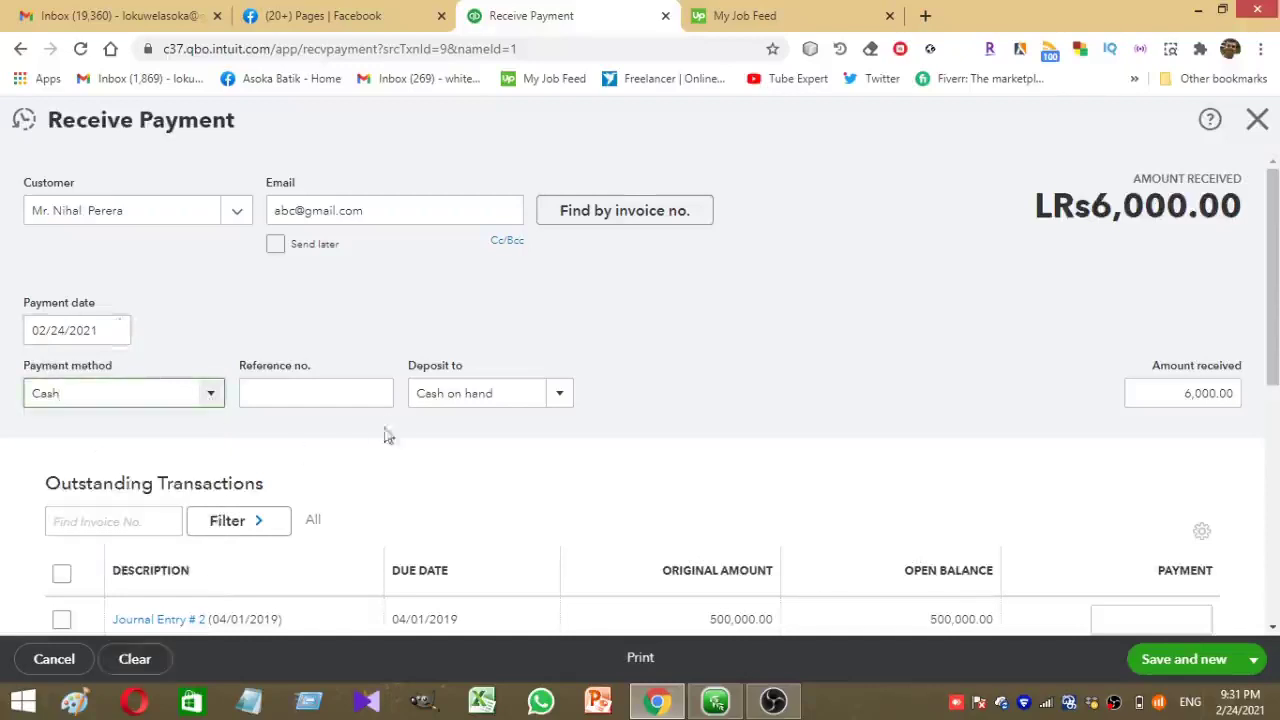
Choose Cash on hand as the deposit account and enter 10000 as the payment's reference number.
{"action": "left_click", "coordinate": [379, 392]}
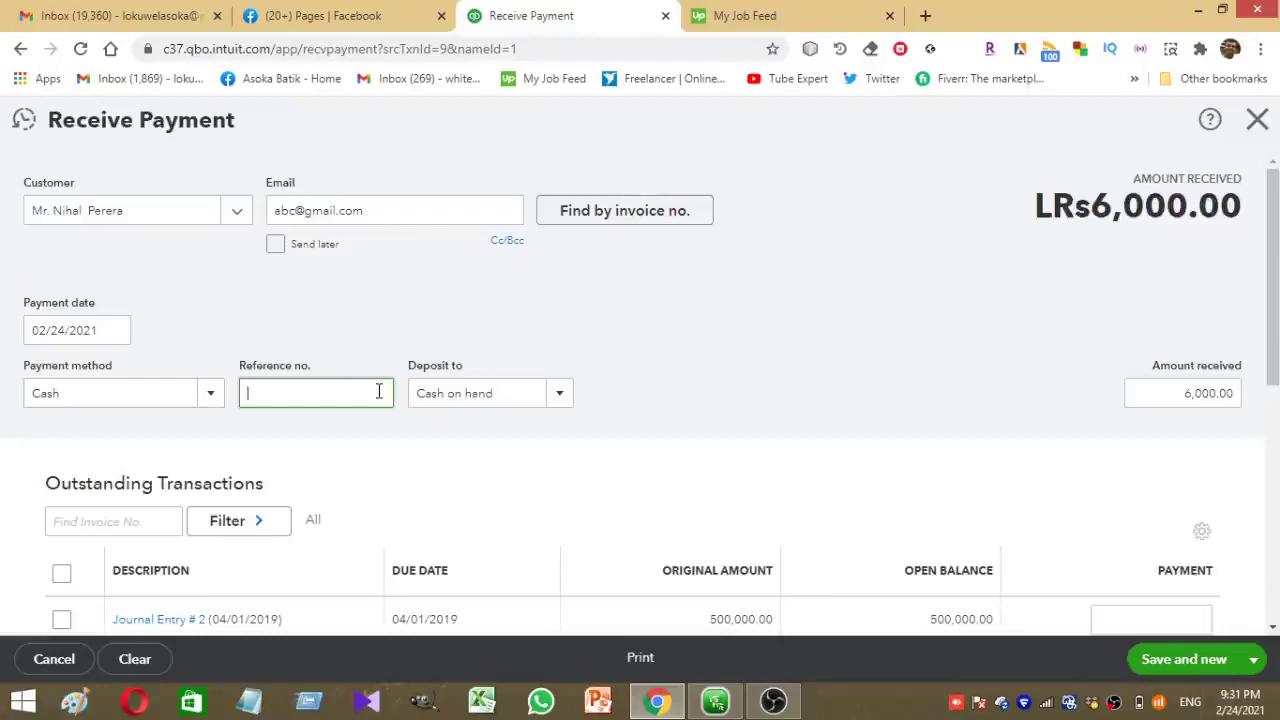
{"action": "left_click", "coordinate": [566, 396]}
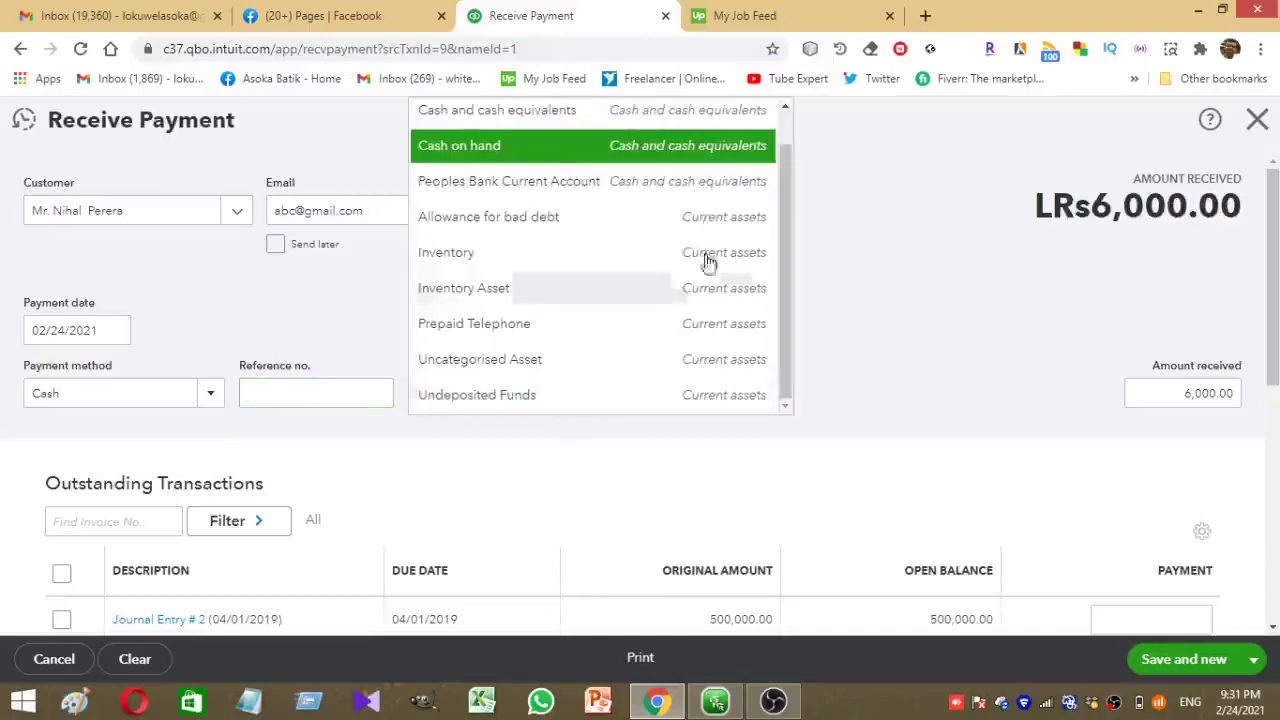
{"action": "left_click", "coordinate": [527, 158]}
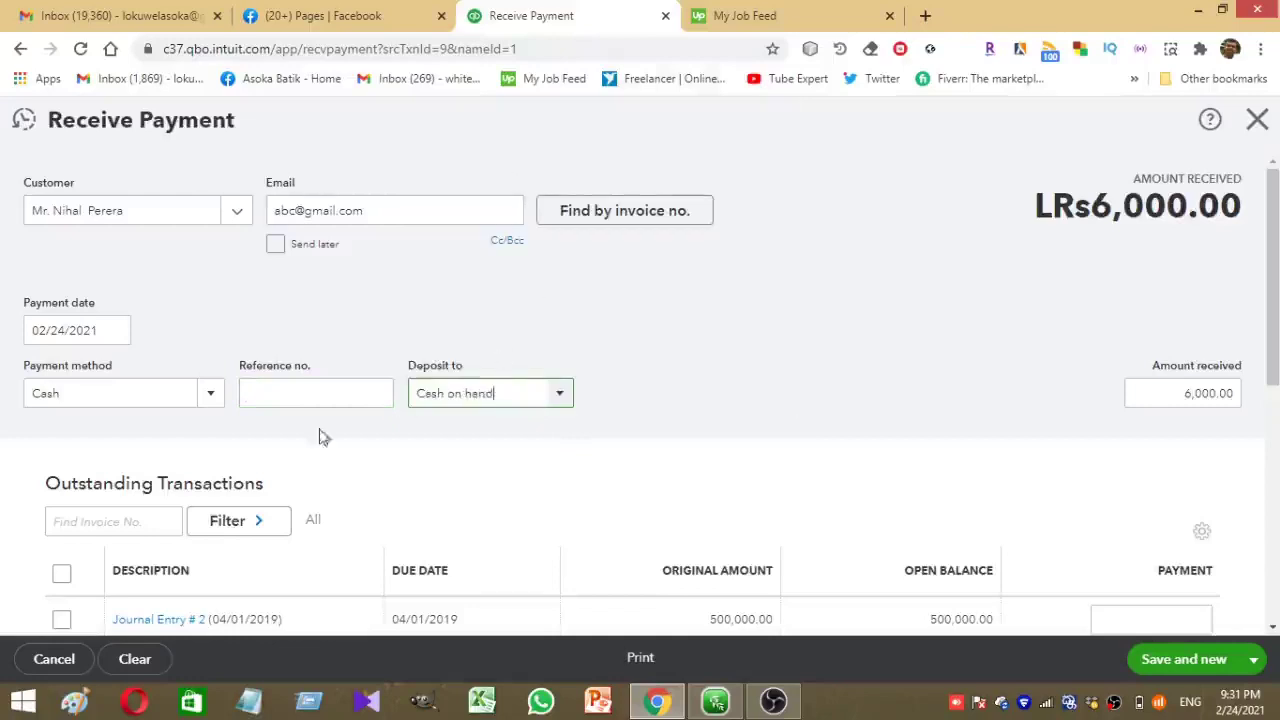
{"action": "left_click", "coordinate": [314, 397]}
{"action": "type", "text": "10000"}
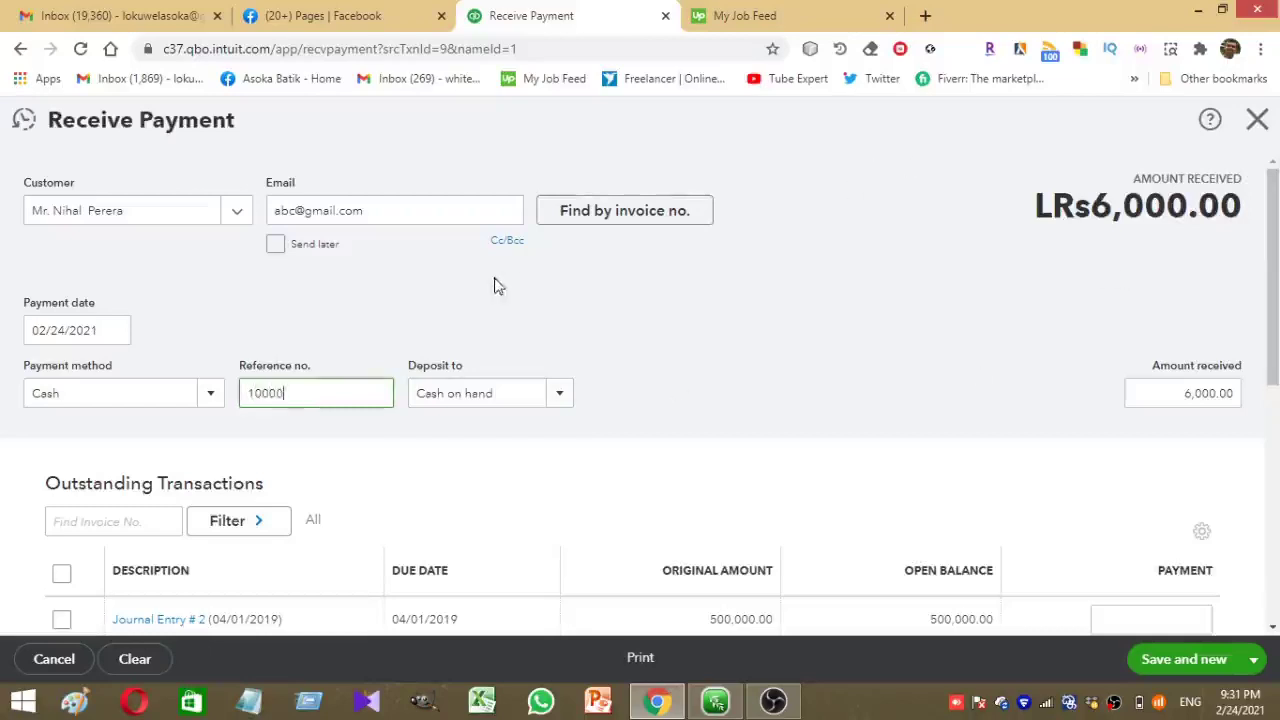
Leave Send later off, review the amount applied to invoice 1001, and save and close the payment.
{"action": "left_click", "coordinate": [278, 250]}
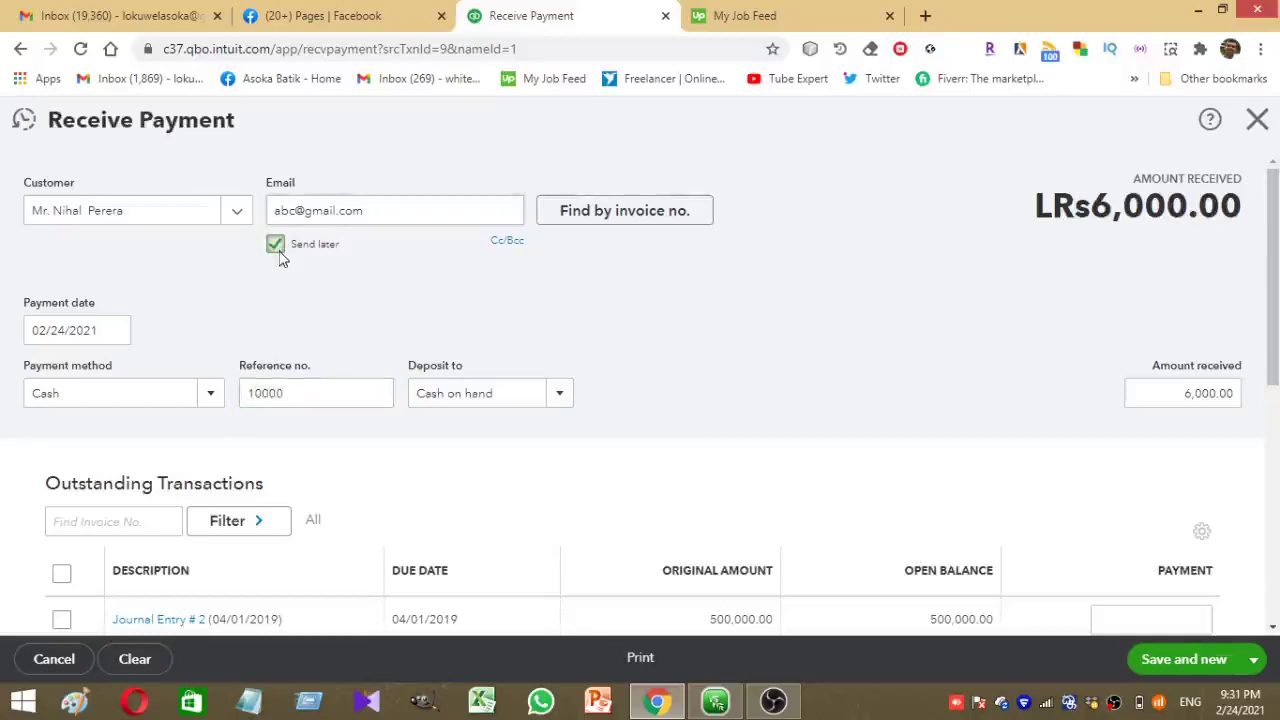
{"action": "left_click", "coordinate": [276, 246]}
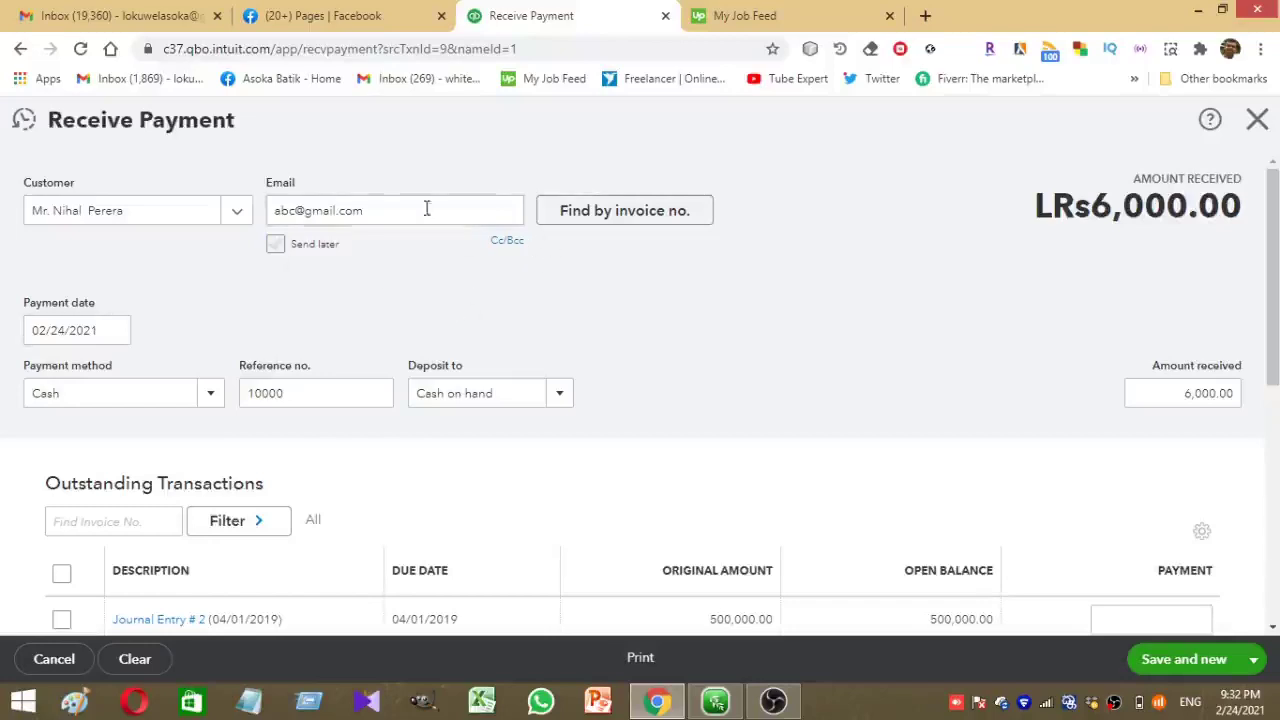
{"action": "mouse_move", "coordinate": [1266, 253]}
{"action": "left_mouse_down"}
{"action": "mouse_move", "coordinate": [1274, 352]}
{"action": "mouse_move", "coordinate": [1272, 254]}
{"action": "left_mouse_up"}
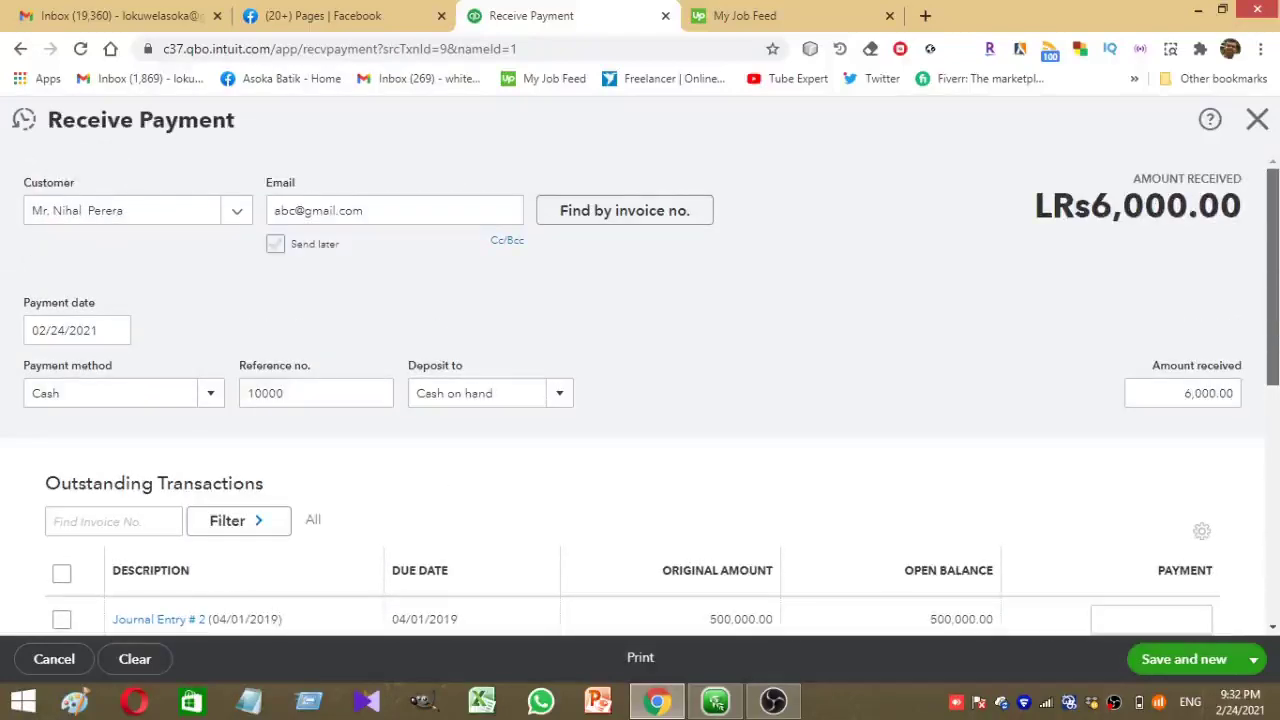
{"action": "scroll", "coordinate": [1272, 254], "scroll_direction": "down", "scroll_amount": 2}
{"action": "scroll", "coordinate": [1265, 330], "scroll_direction": "down", "scroll_amount": 2}
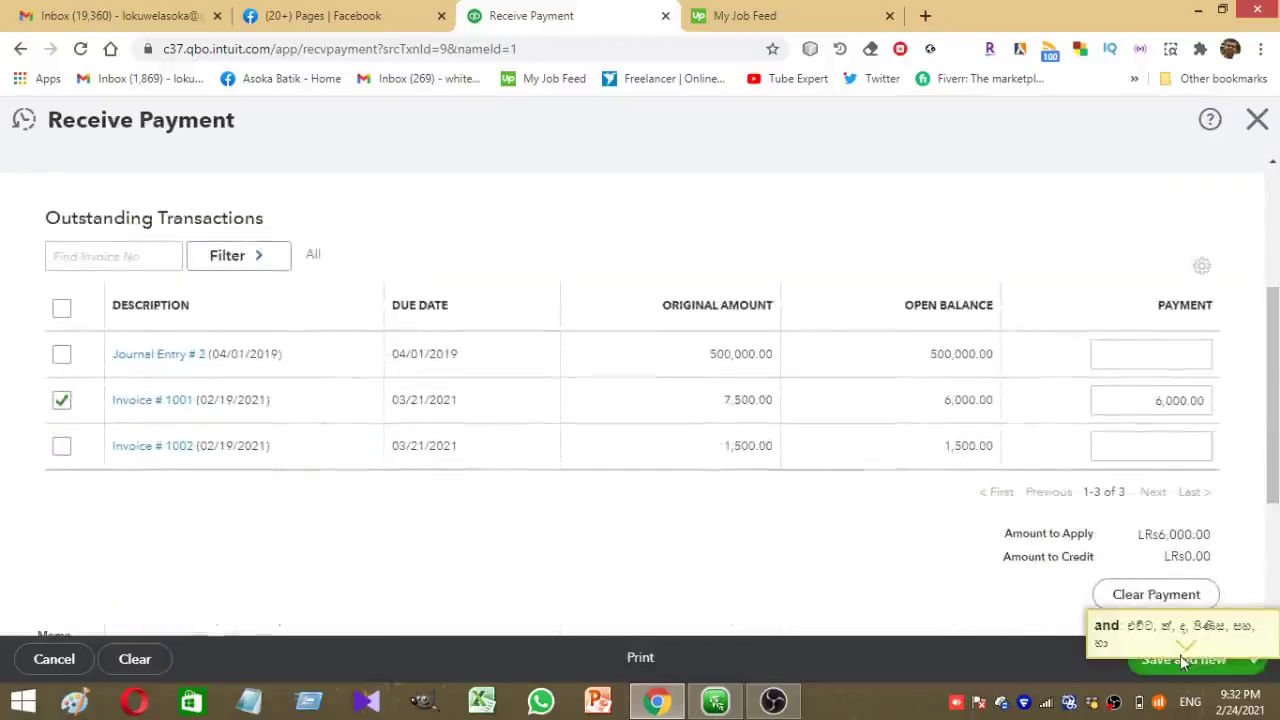
{"action": "left_click", "coordinate": [1253, 659]}
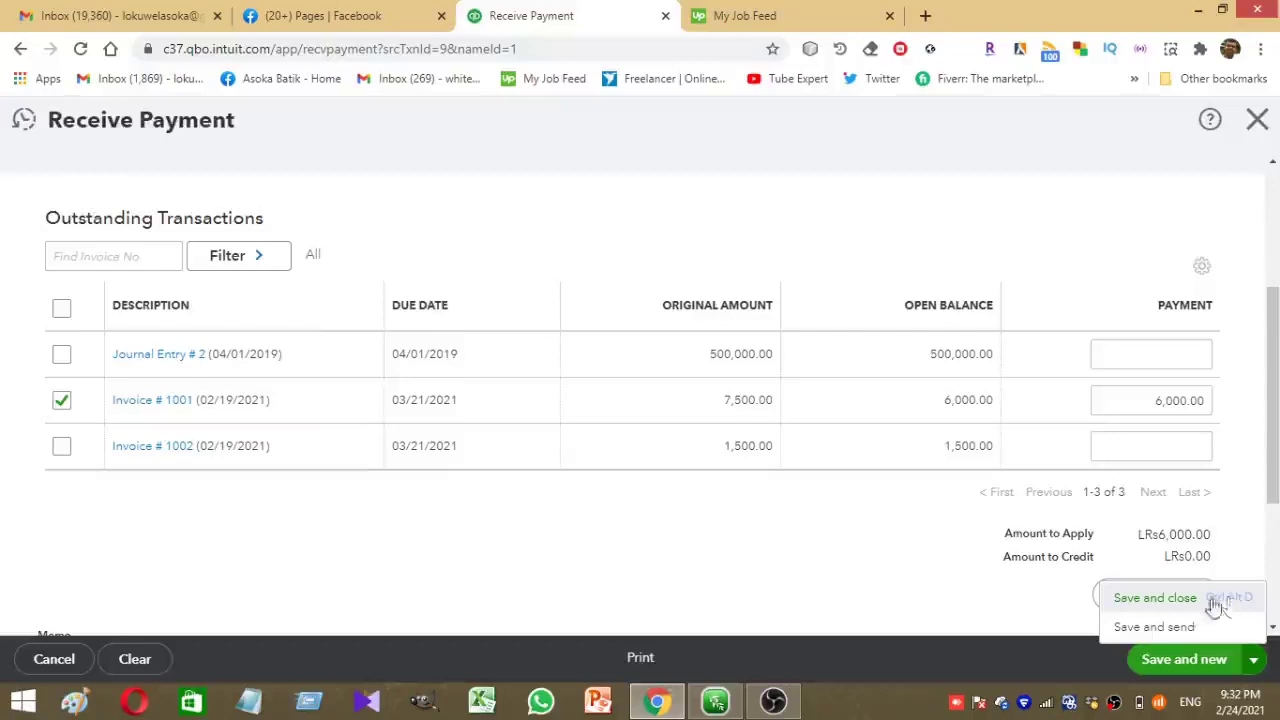
{"action": "left_click", "coordinate": [1158, 600]}
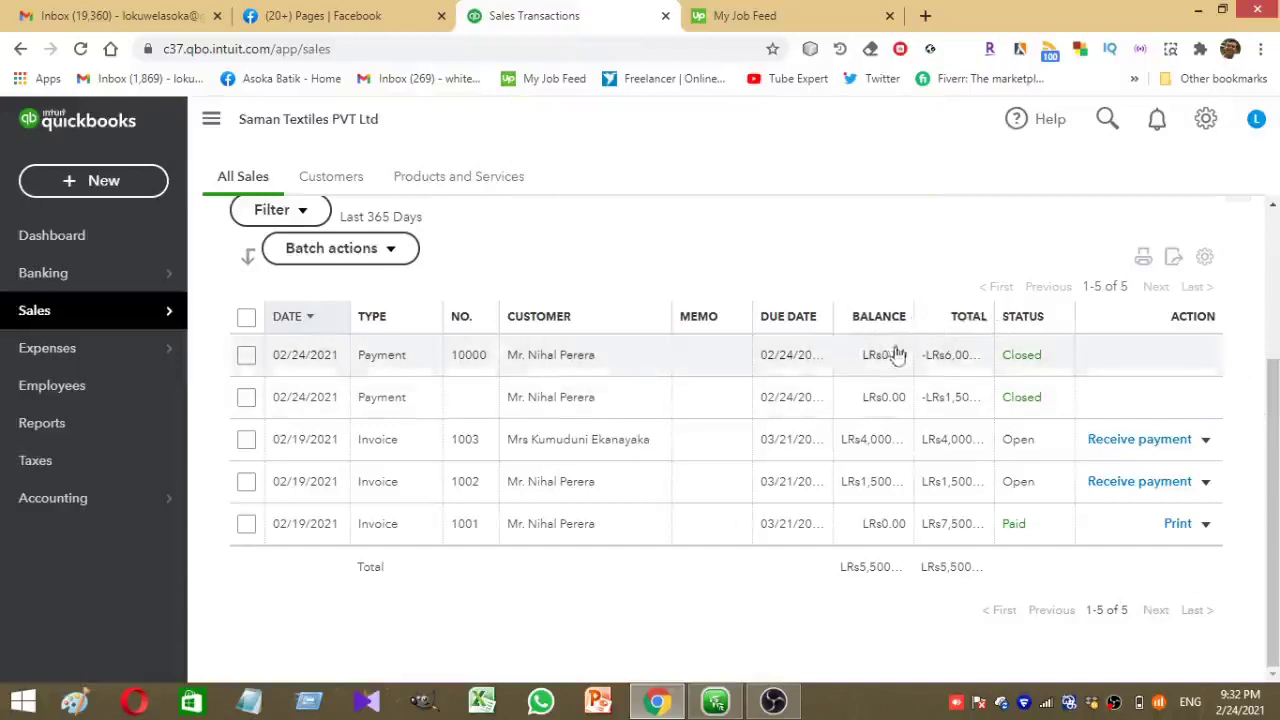
{"action": "mouse_move", "coordinate": [168, 323]}
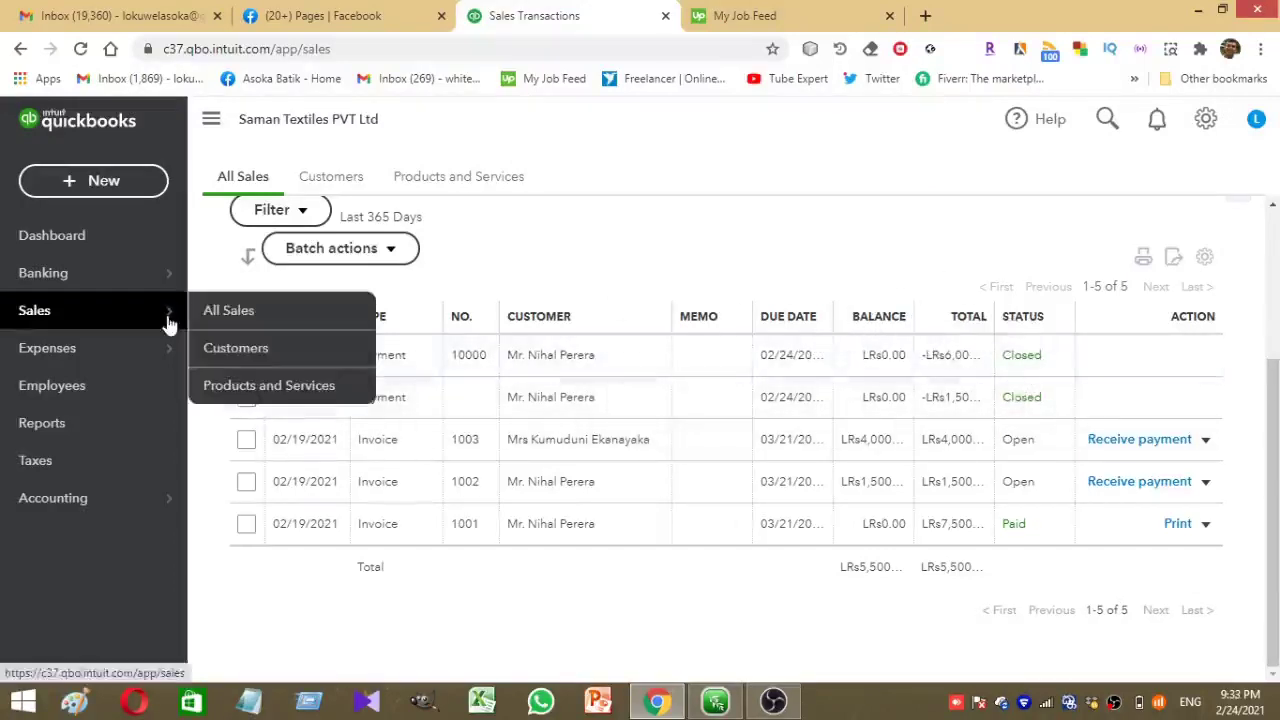